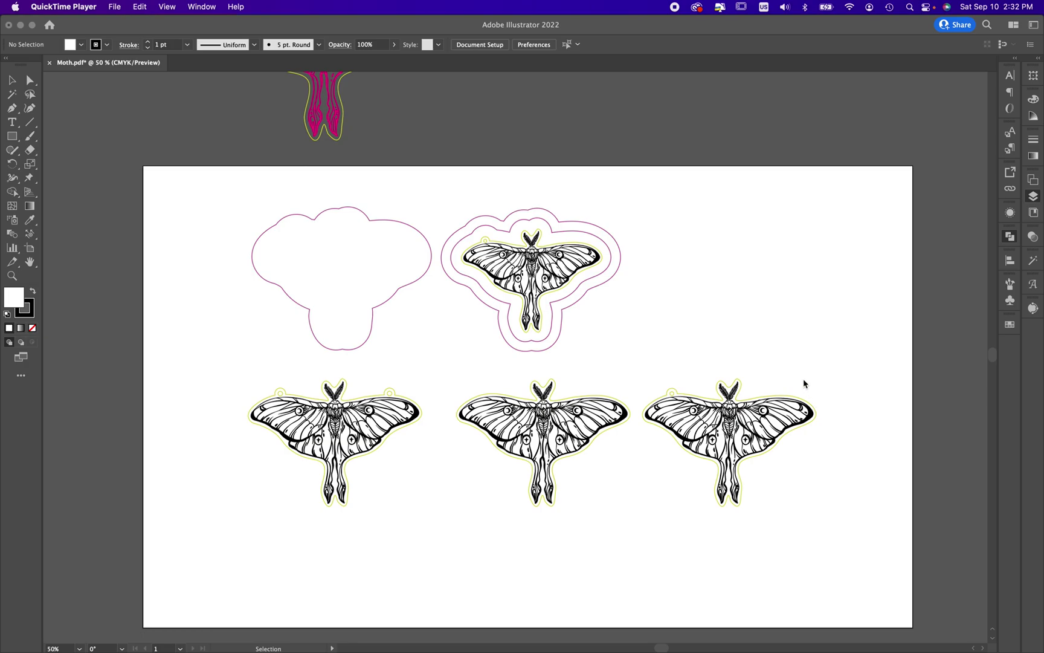
# Bring the moth keychain document to the front and zoom to 100%.
pyautogui.click(777, 322)
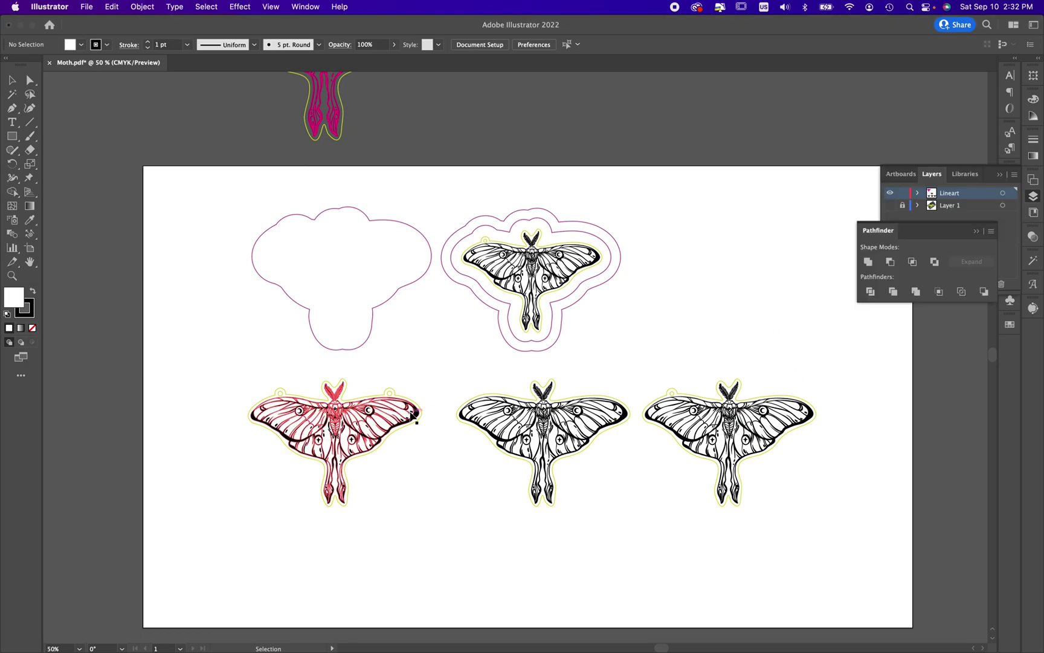
pyautogui.scroll(-3, 423, 415)
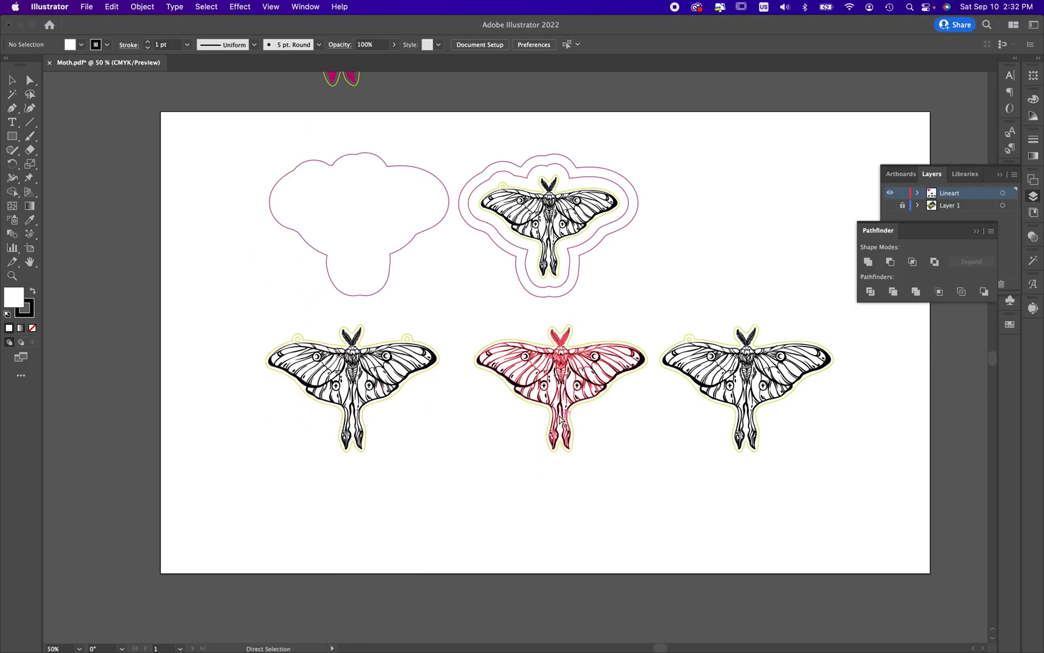
pyautogui.press('super+1')
# Select the middle moth in the bottom row.
pyautogui.click(640, 378)
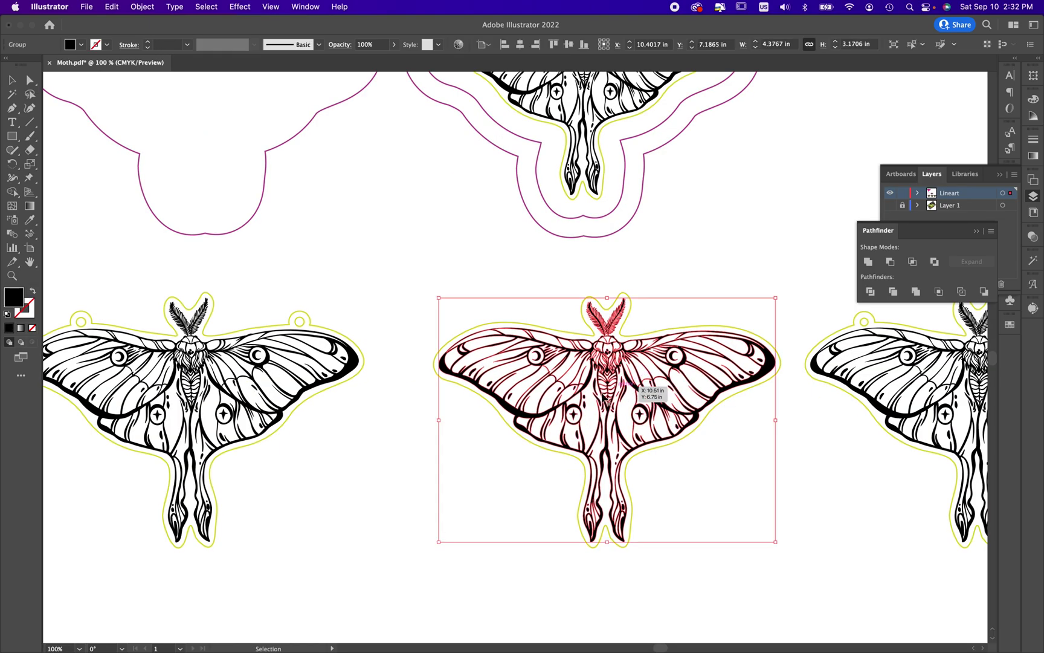
pyautogui.scroll(-3, 577, 420)
pyautogui.hscroll(2, 578, 419)
pyautogui.hscroll(-5, 543, 428)
pyautogui.scroll(1, 544, 427)
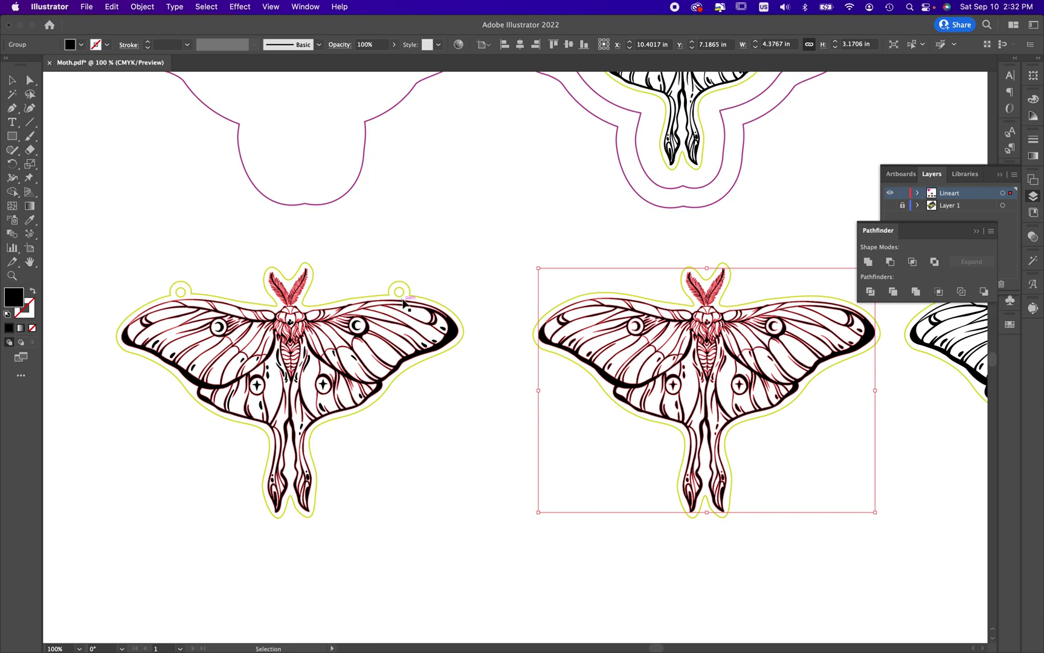
pyautogui.hscroll(10, 401, 302)
pyautogui.hscroll(4, 403, 303)
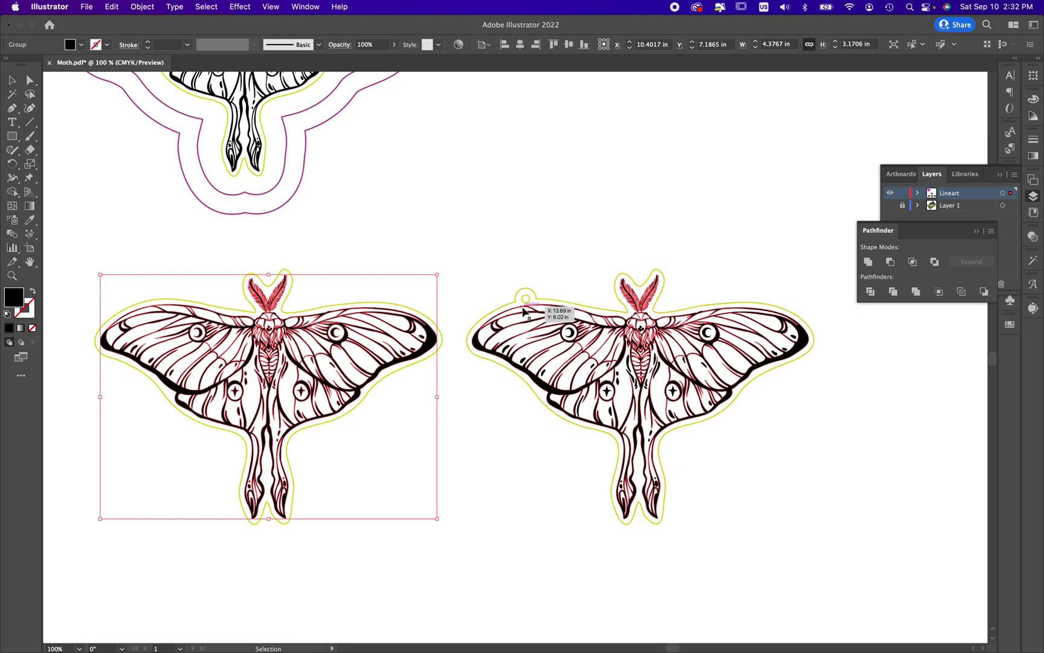
pyautogui.hscroll(-6, 529, 302)
pyautogui.hscroll(4, 595, 293)
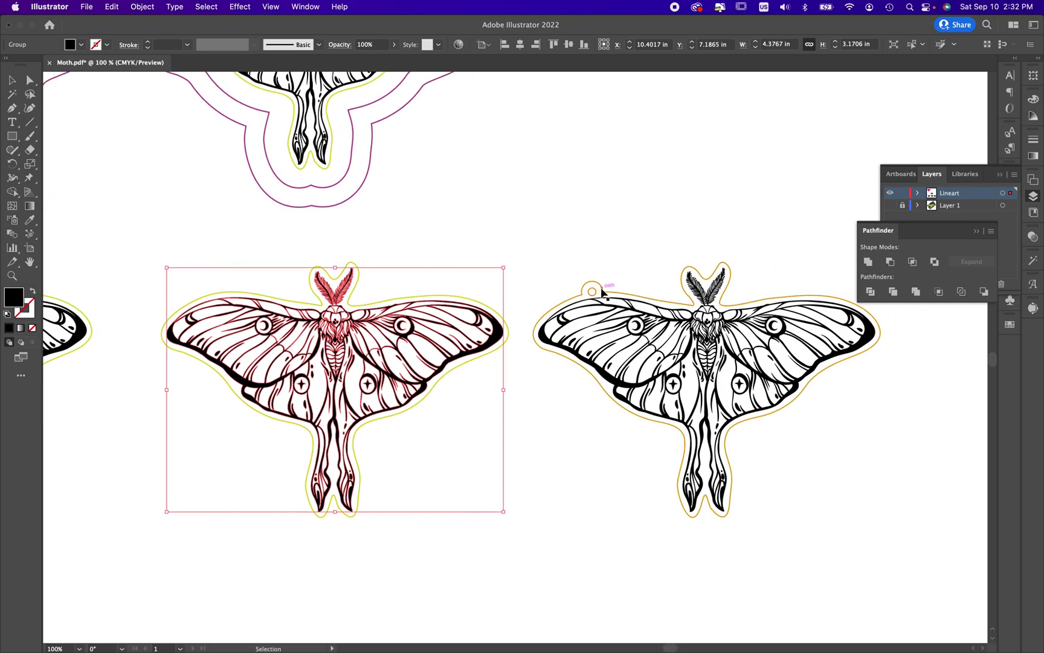
pyautogui.hscroll(-12, 596, 289)
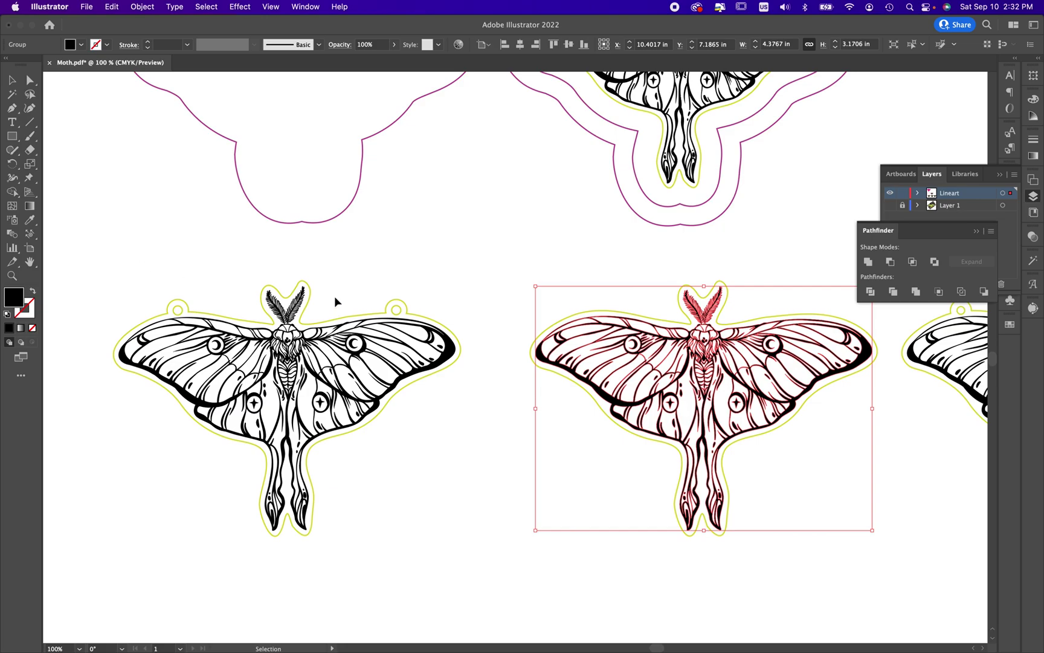
pyautogui.hscroll(4, 563, 320)
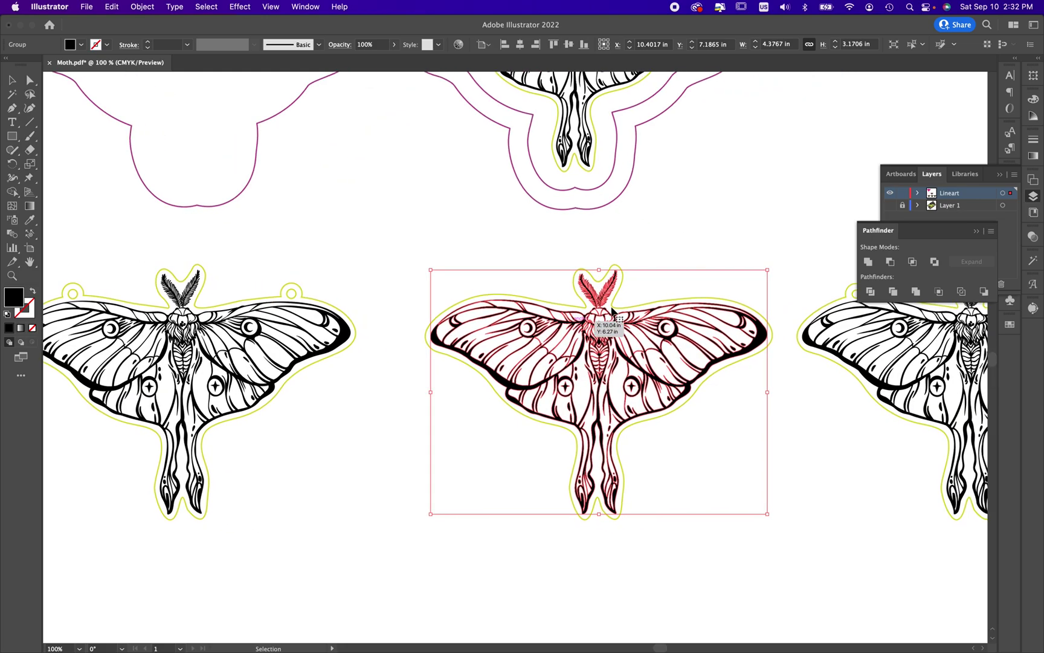
pyautogui.click(717, 250)
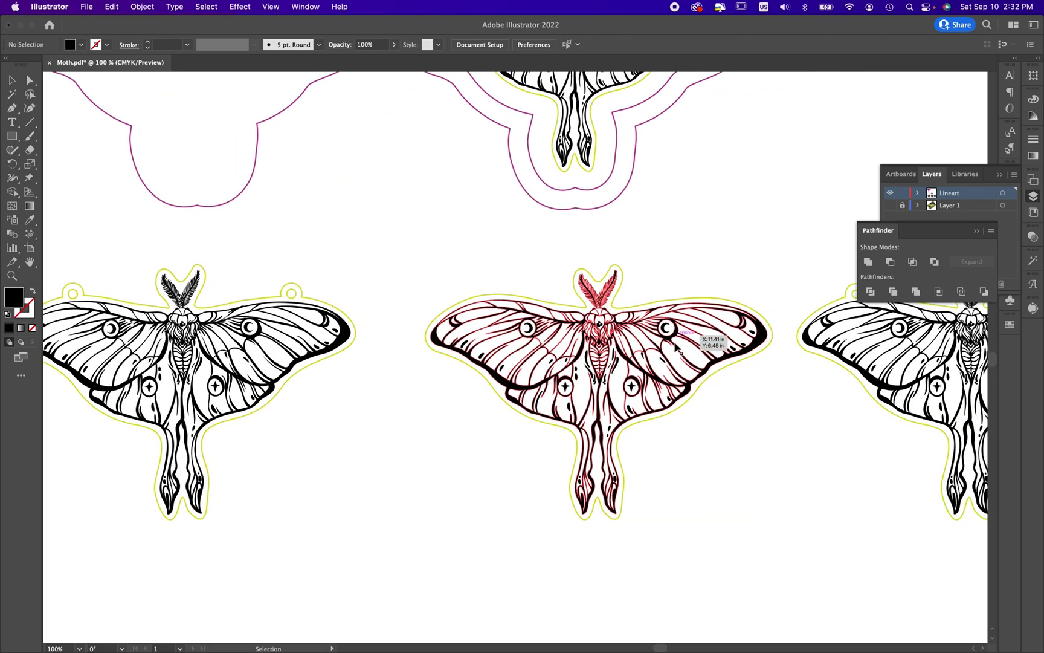
pyautogui.click(639, 368)
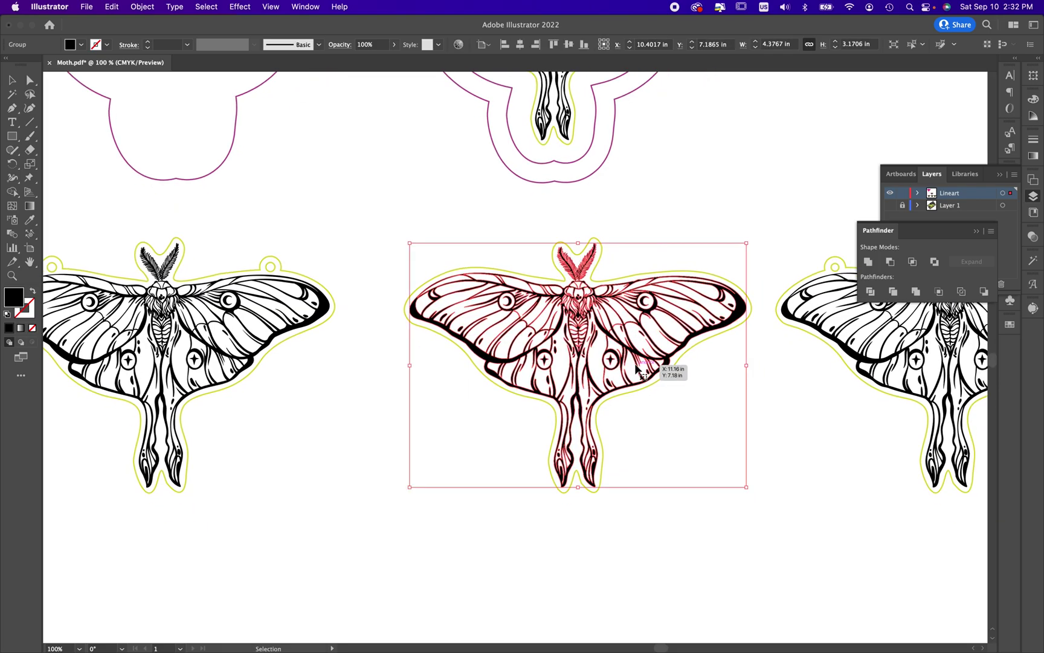
# Paste a copy of the bare moth art and drag it toward the top right.
pyautogui.hscroll(8, 637, 367)
pyautogui.scroll(3, 637, 367)
pyautogui.click(677, 274)
pyautogui.press('super+v')
pyautogui.moveTo(676, 267); pyautogui.dragTo(896, 109)
# Zoom out and nudge the pasted moth into a new position.
pyautogui.hscroll(6, 794, 172)
pyautogui.scroll(4, 794, 172)
pyautogui.hscroll(-5, 793, 172)
pyautogui.hscroll(5, 794, 172)
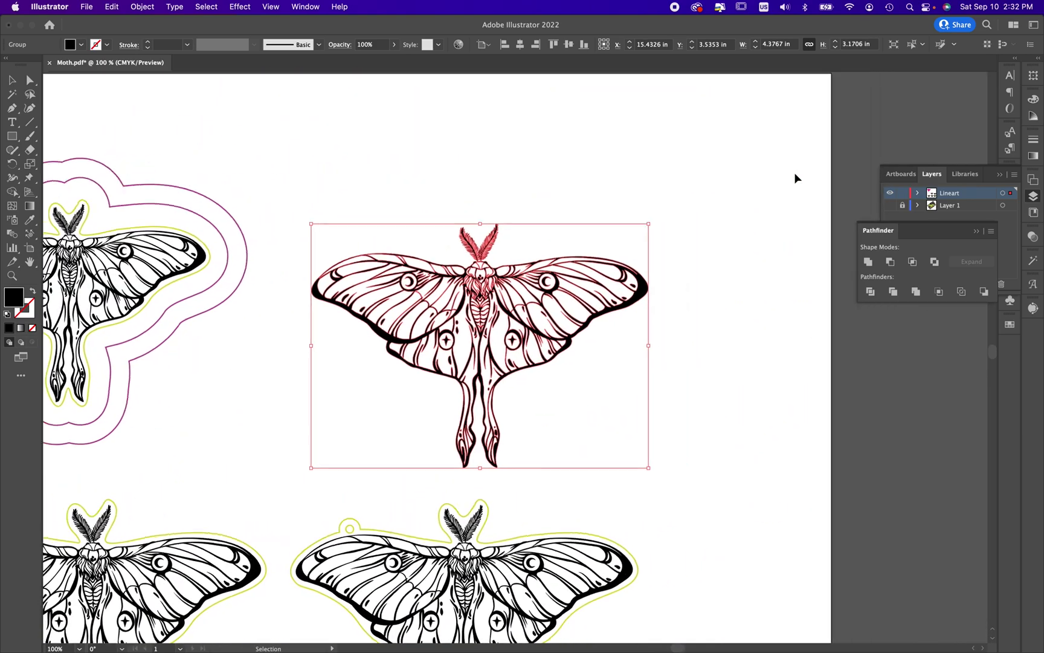
pyautogui.press('super+minus')
pyautogui.click(794, 176)
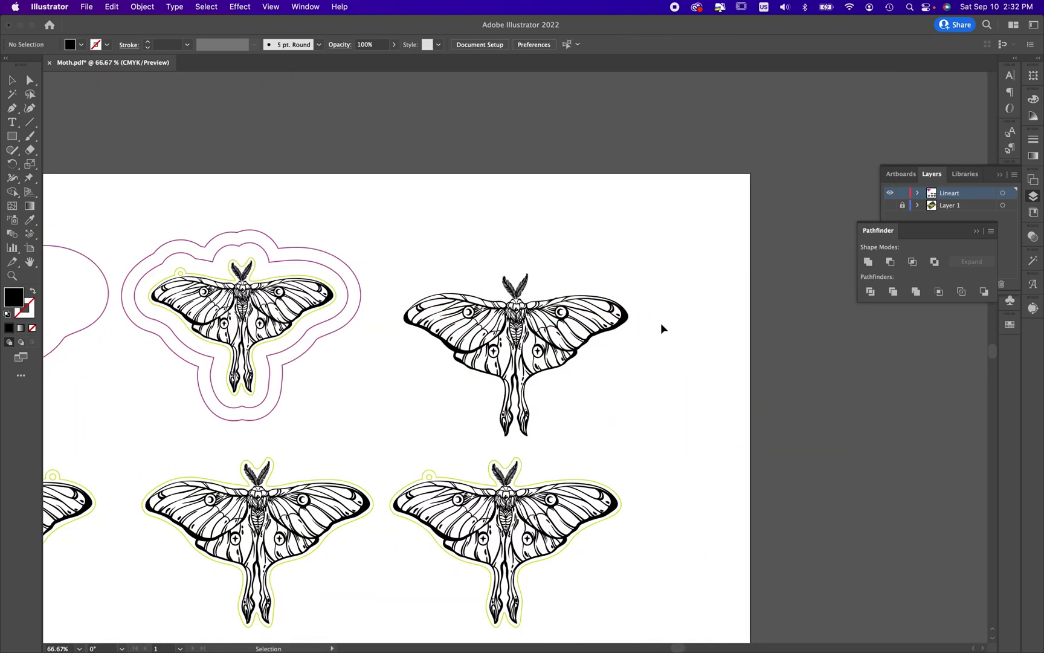
pyautogui.scroll(-2, 648, 336)
pyautogui.hscroll(-1, 647, 336)
pyautogui.click(547, 265)
pyautogui.moveTo(546, 265); pyautogui.dragTo(570, 224)
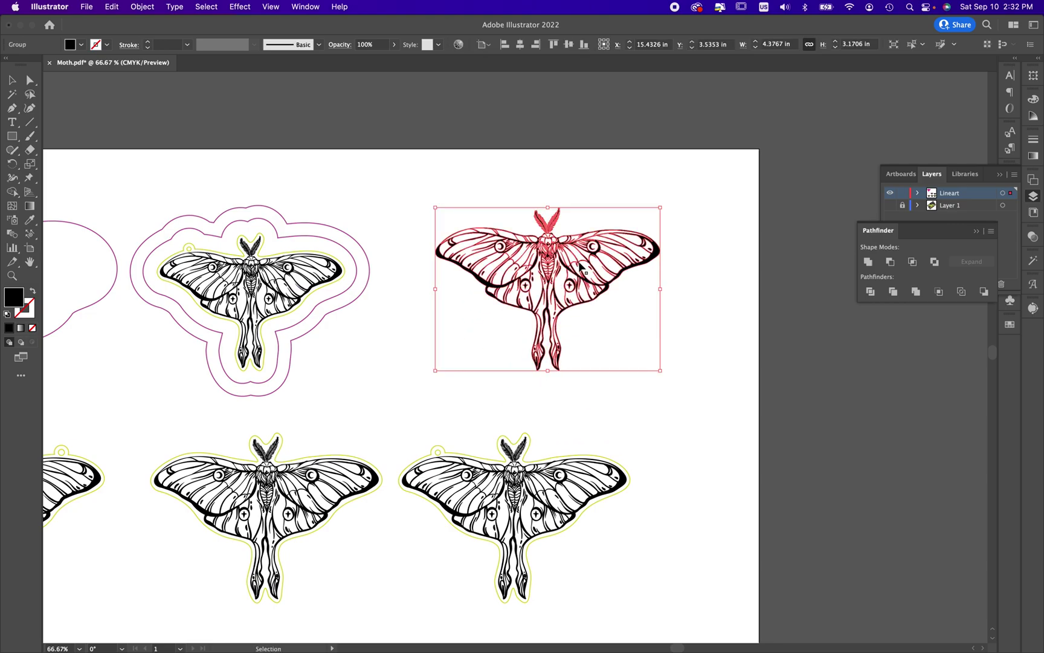
pyautogui.moveTo(559, 296); pyautogui.dragTo(530, 321)
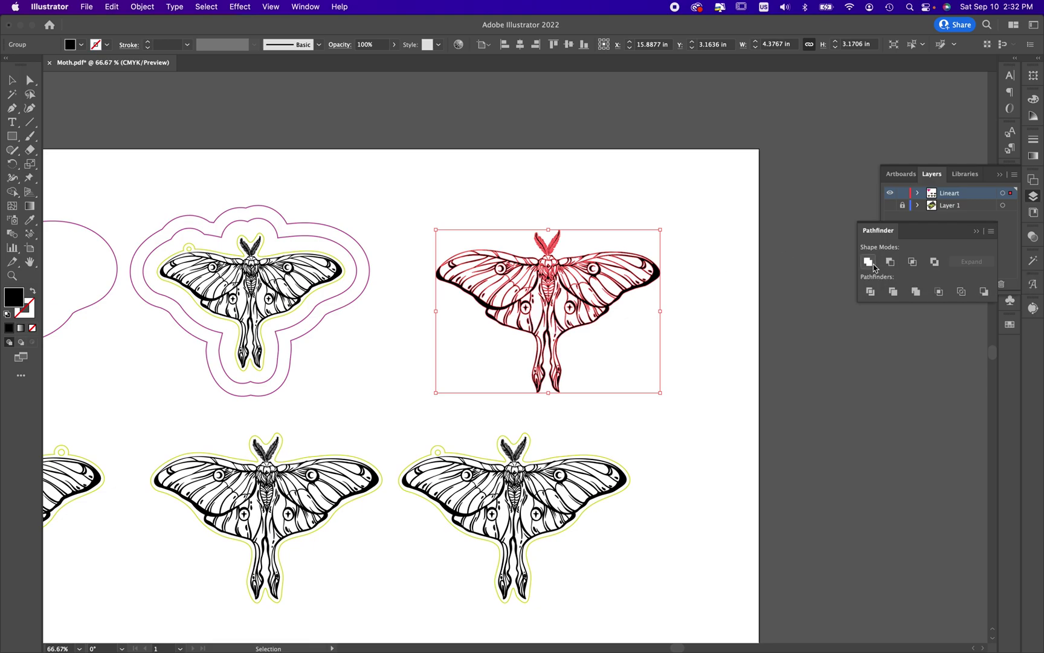
pyautogui.click(714, 354)
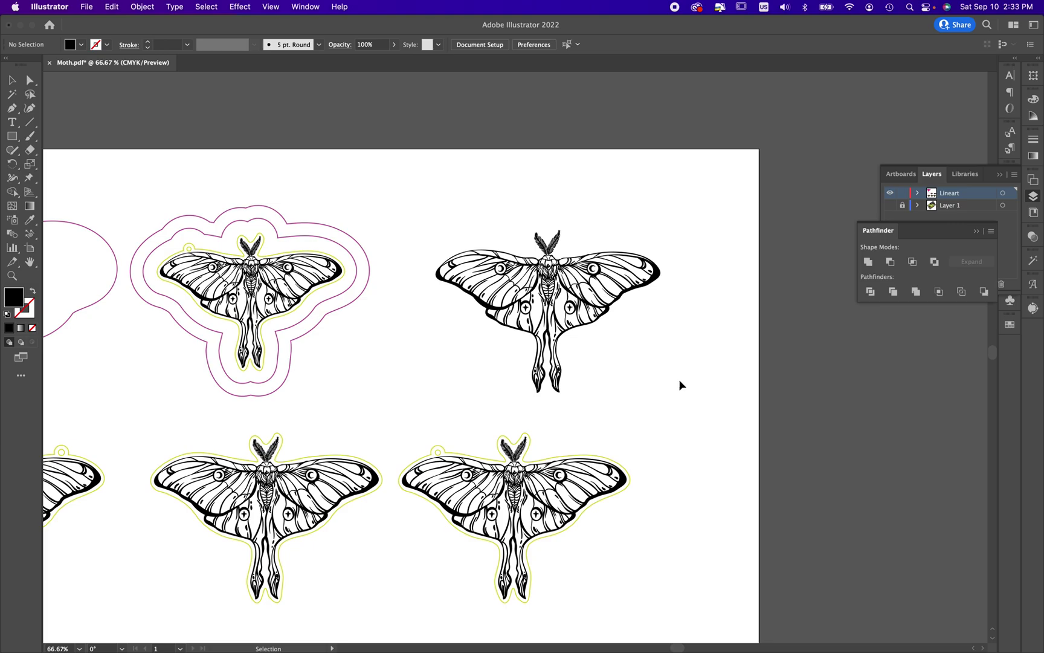
pyautogui.moveTo(631, 415); pyautogui.dragTo(473, 219)
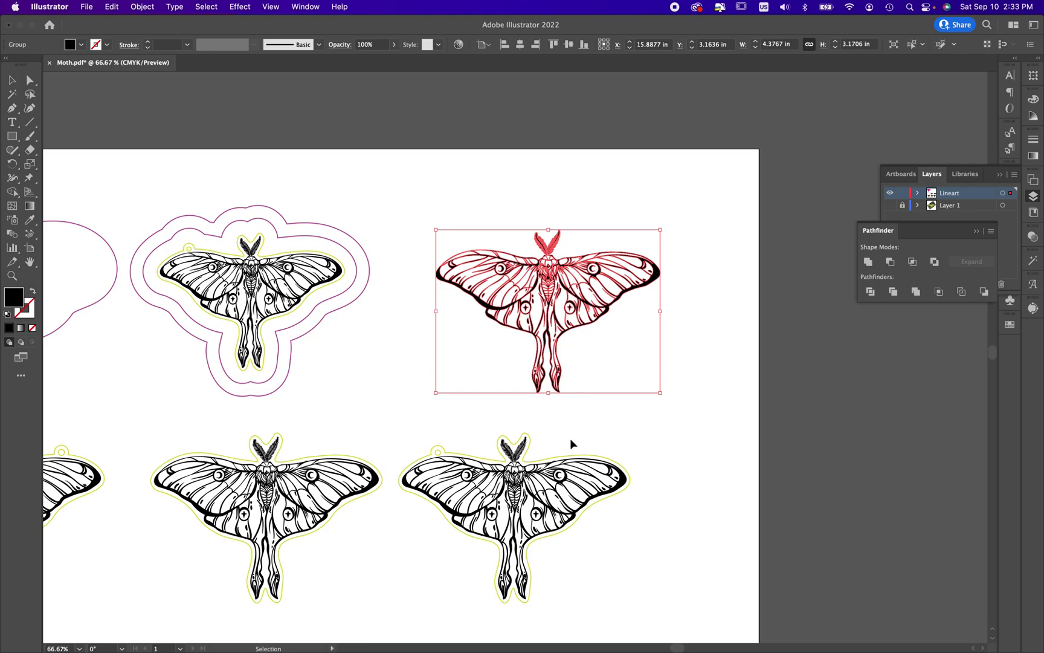
# Marquee-select the bottom row of three moths and move them further down.
pyautogui.click(678, 417)
pyautogui.scroll(-3, 646, 416)
pyautogui.hscroll(-3, 647, 416)
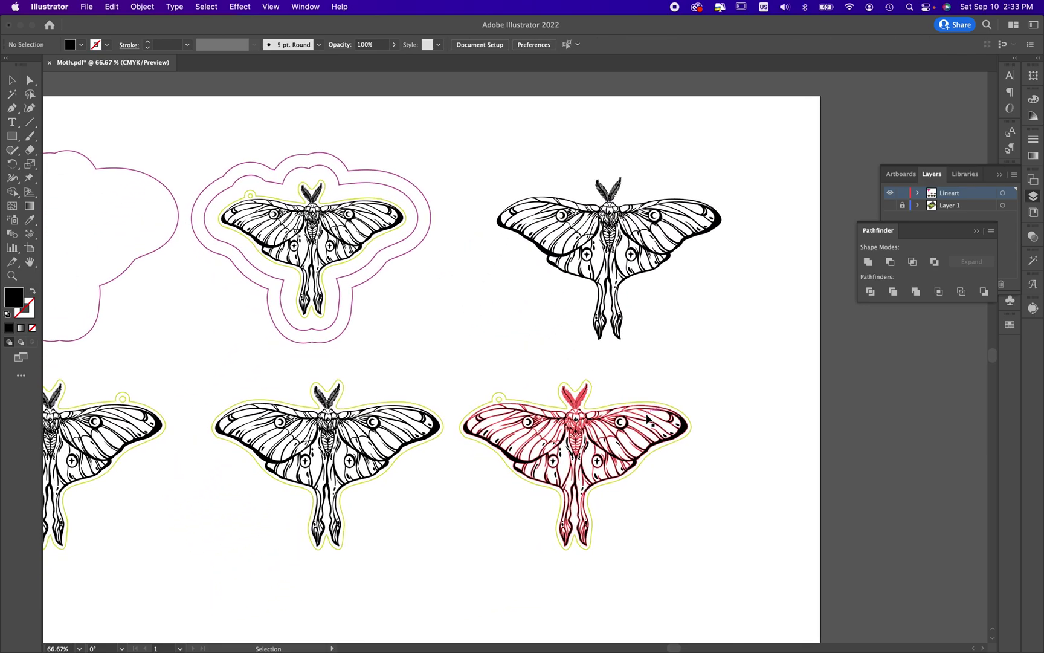
pyautogui.scroll(-3, 646, 417)
pyautogui.hscroll(-3, 647, 417)
pyautogui.moveTo(764, 441); pyautogui.dragTo(152, 541)
pyautogui.click(763, 410)
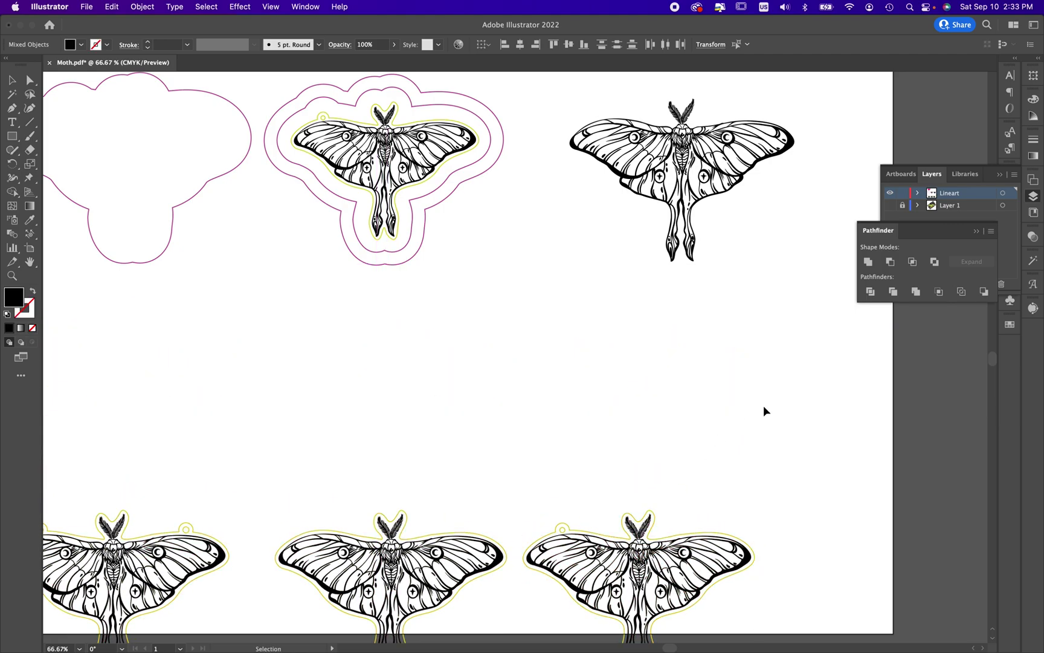
# Set the pasted moth between the upper shapes and the bottom row.
pyautogui.scroll(2, 764, 411)
pyautogui.hscroll(-2, 764, 411)
pyautogui.moveTo(760, 229); pyautogui.dragTo(361, 407)
pyautogui.hscroll(-5, 344, 401)
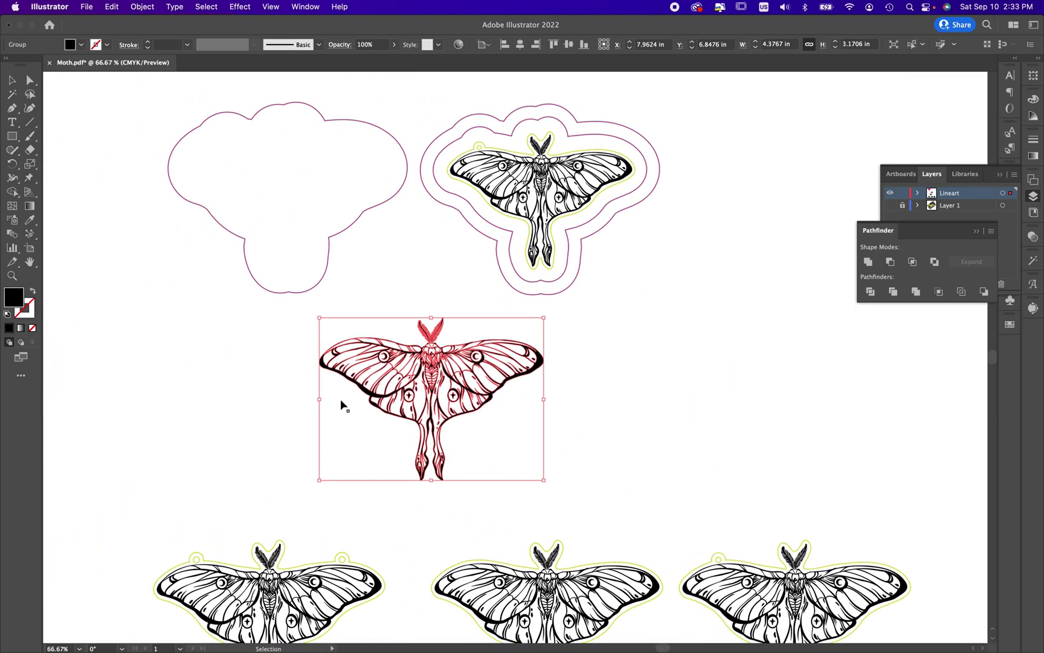
pyautogui.hscroll(-2, 340, 399)
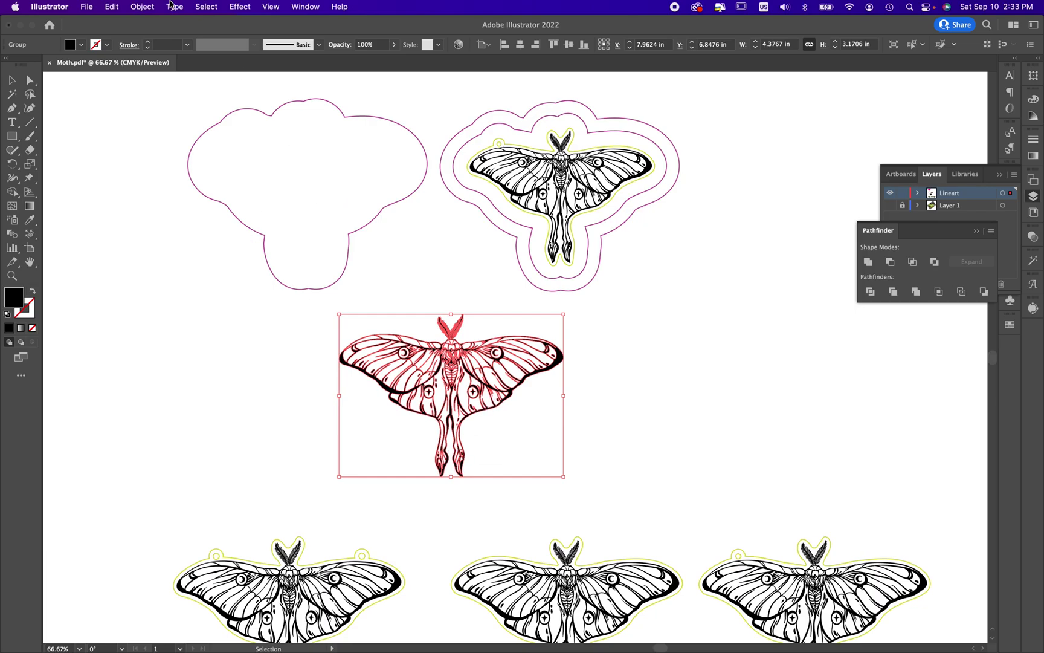
# Apply Offset Path to the copied moth with Round joins and a 0.1 in offset.
pyautogui.click(140, 6)
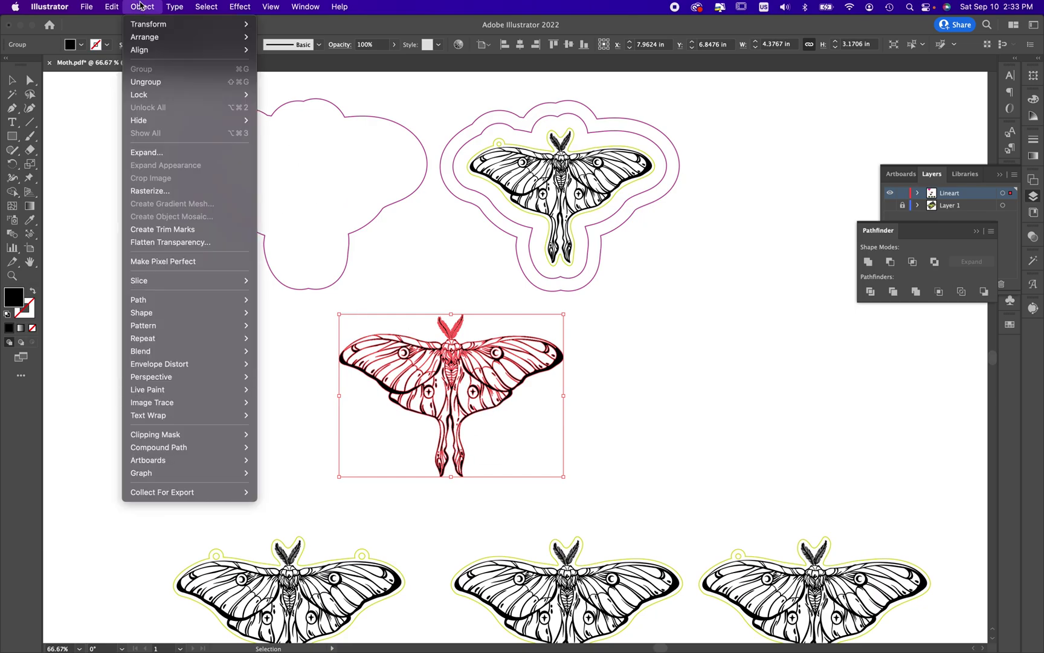
pyautogui.moveTo(177, 308)
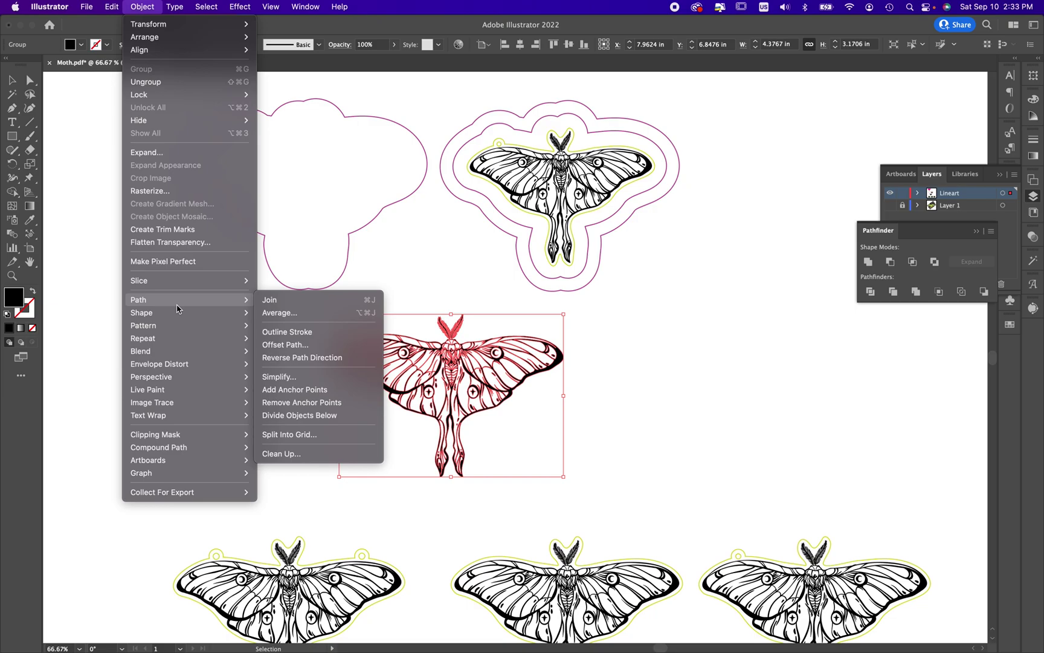
pyautogui.click(293, 345)
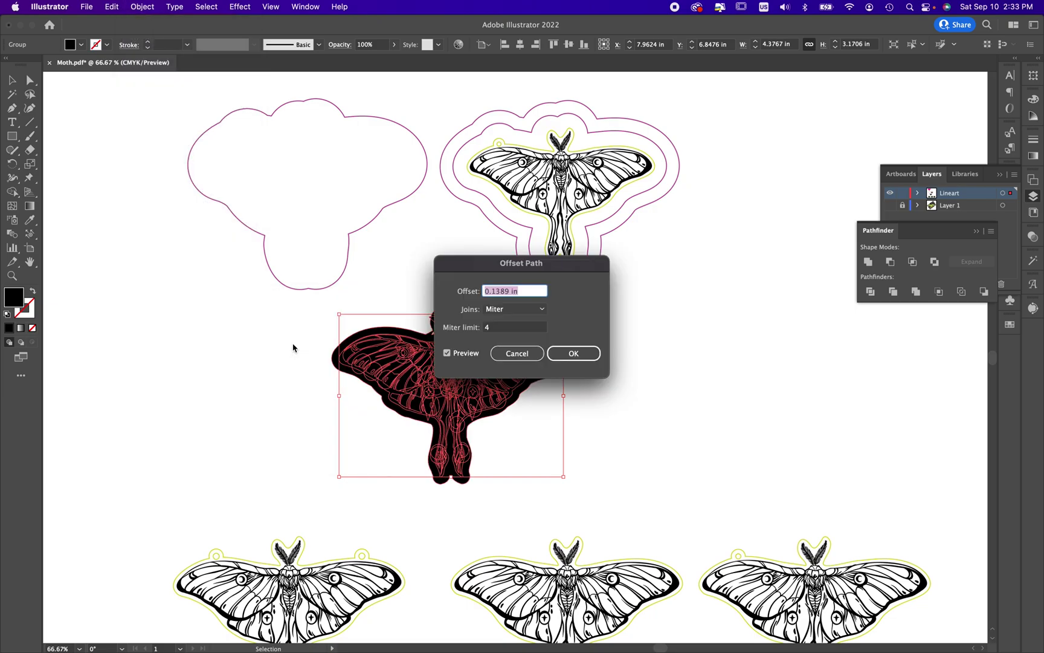
pyautogui.moveTo(534, 264); pyautogui.dragTo(690, 269)
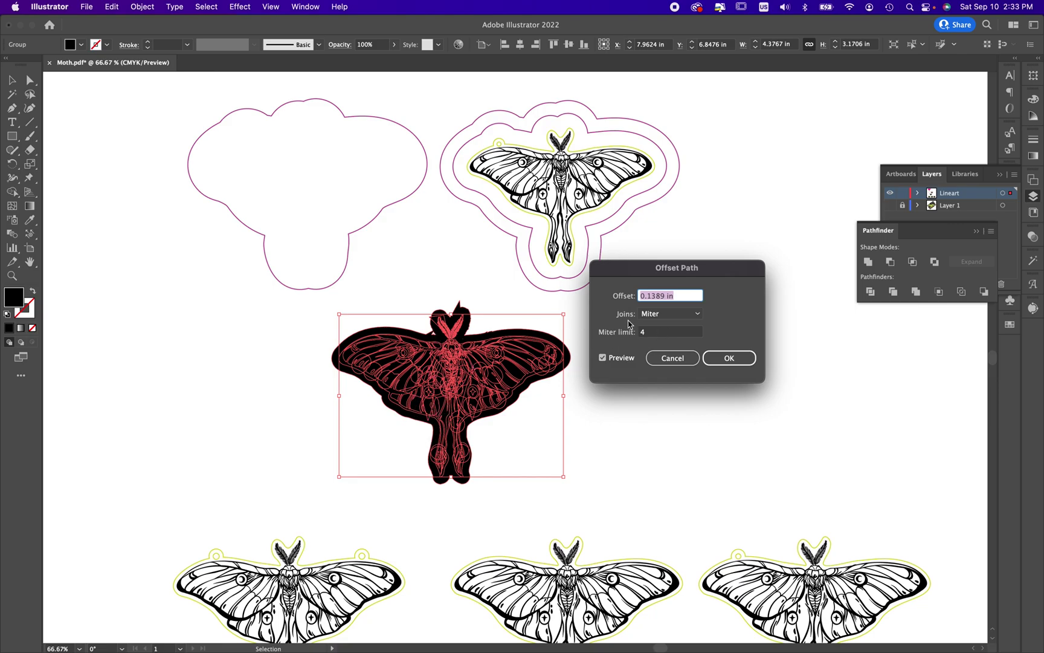
pyautogui.click(669, 314)
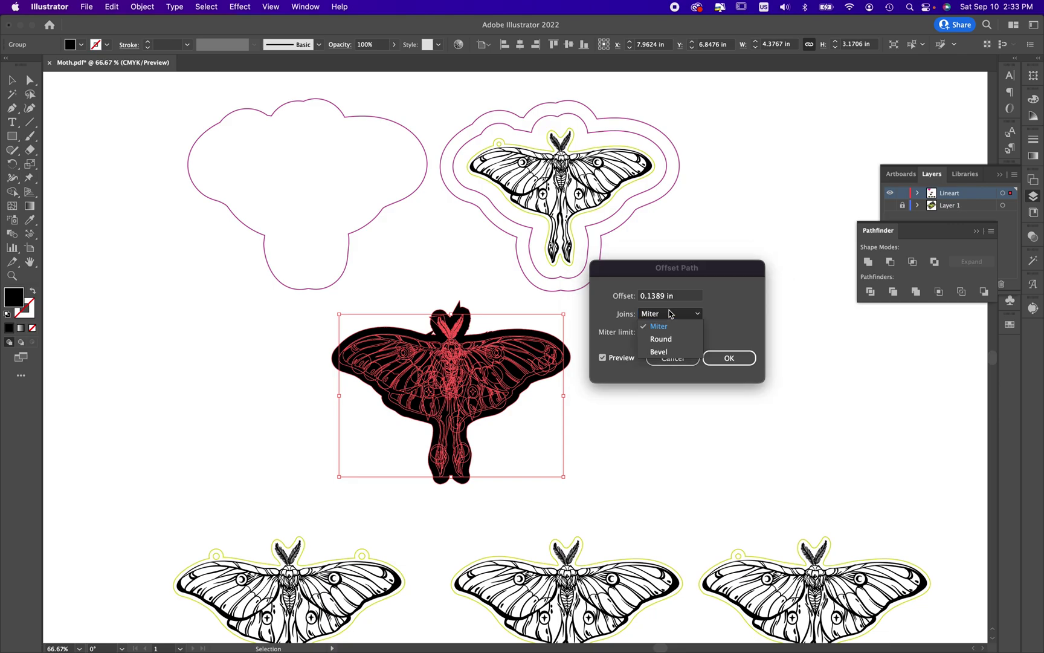
pyautogui.click(690, 341)
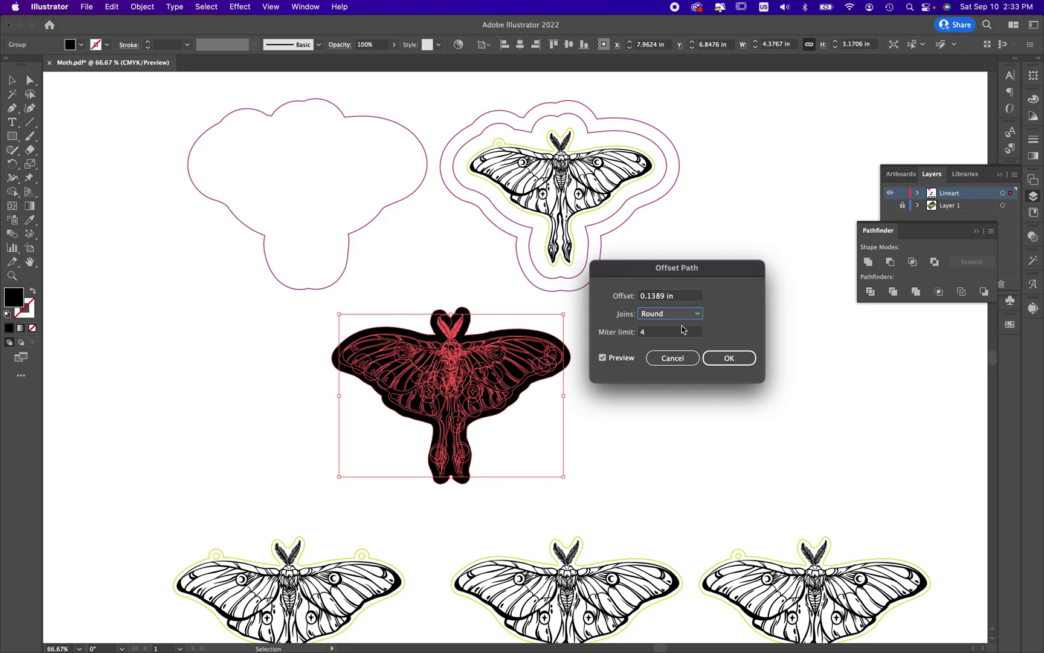
pyautogui.click(677, 295)
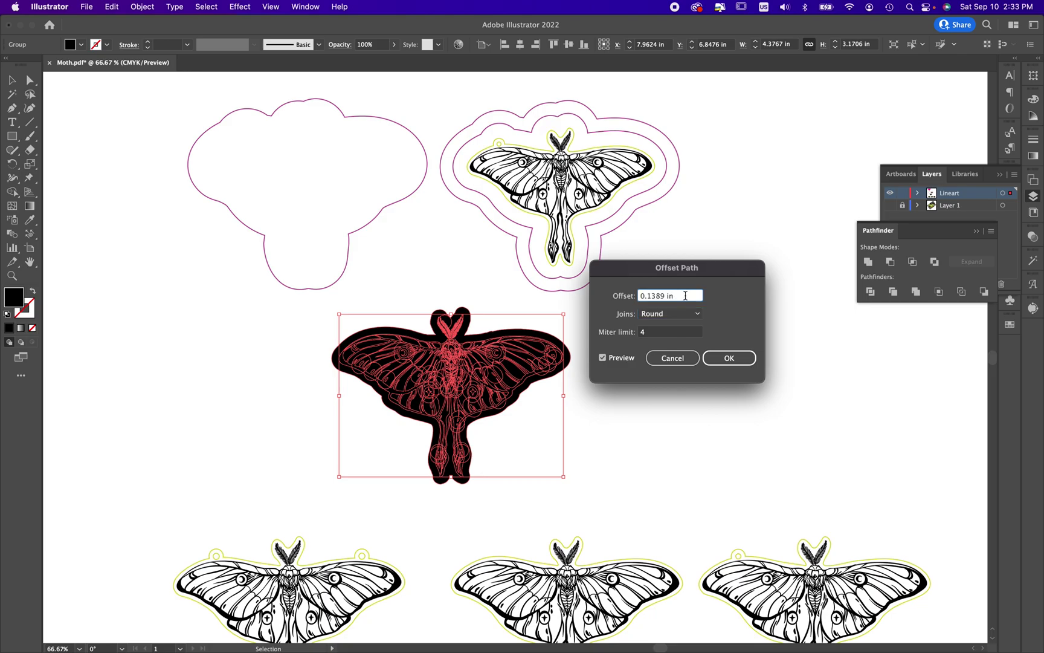
pyautogui.moveTo(685, 295); pyautogui.dragTo(654, 292)
pyautogui.press('BackSpace')
pyautogui.click(662, 332)
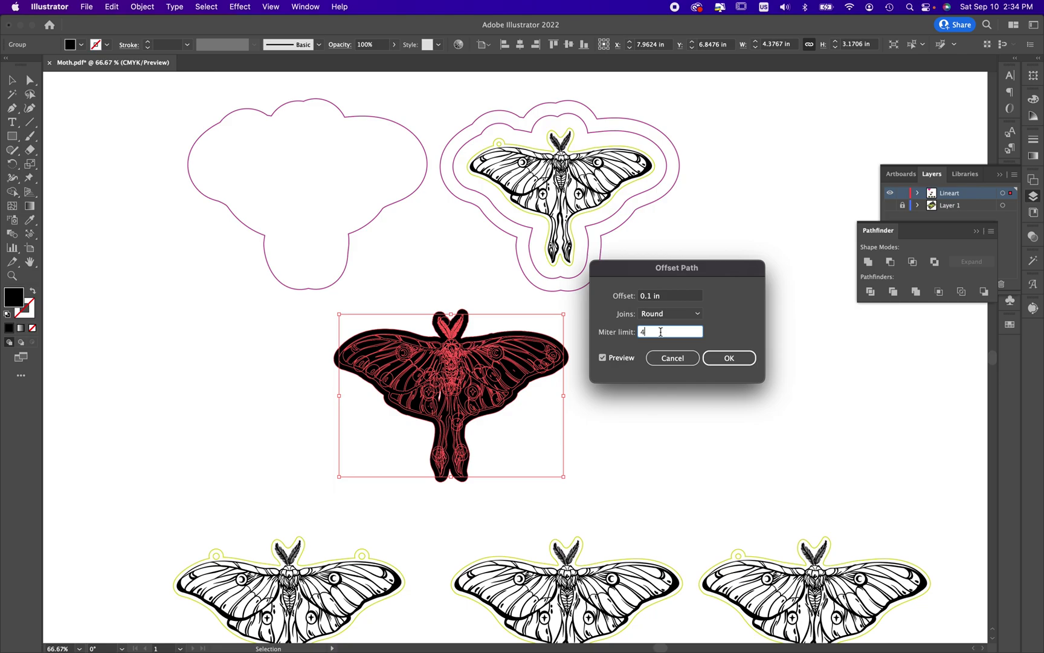
pyautogui.click(747, 362)
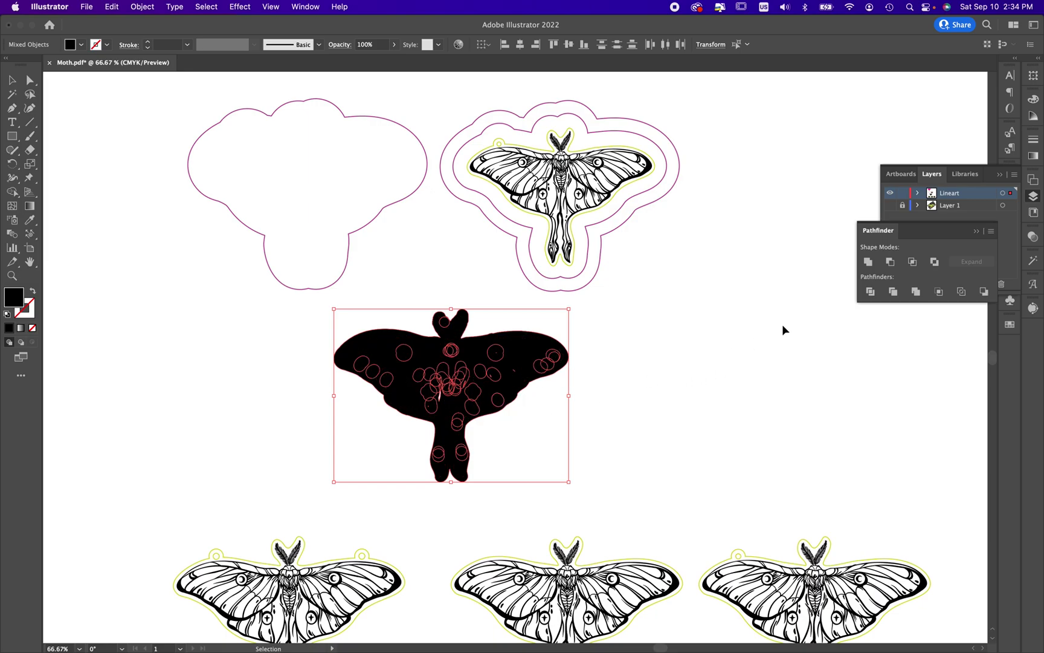
# Unite the black moth shapes into one silhouette, keeping its black fill.
pyautogui.click(872, 268)
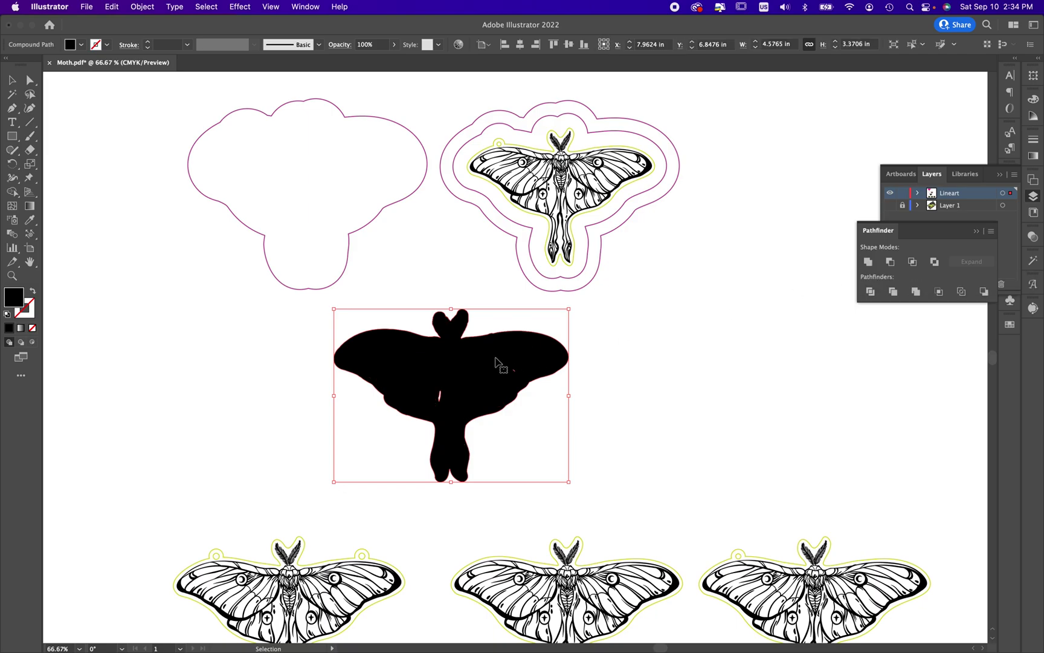
pyautogui.moveTo(501, 363); pyautogui.dragTo(680, 366)
pyautogui.press('super+z')
pyautogui.click(33, 290)
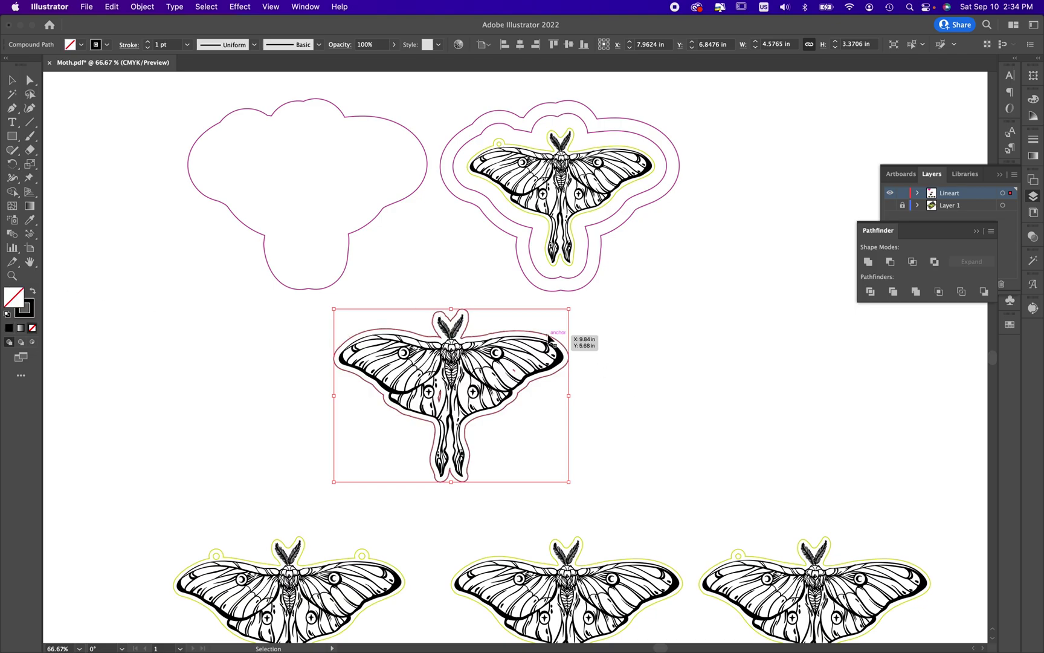
pyautogui.press('a')
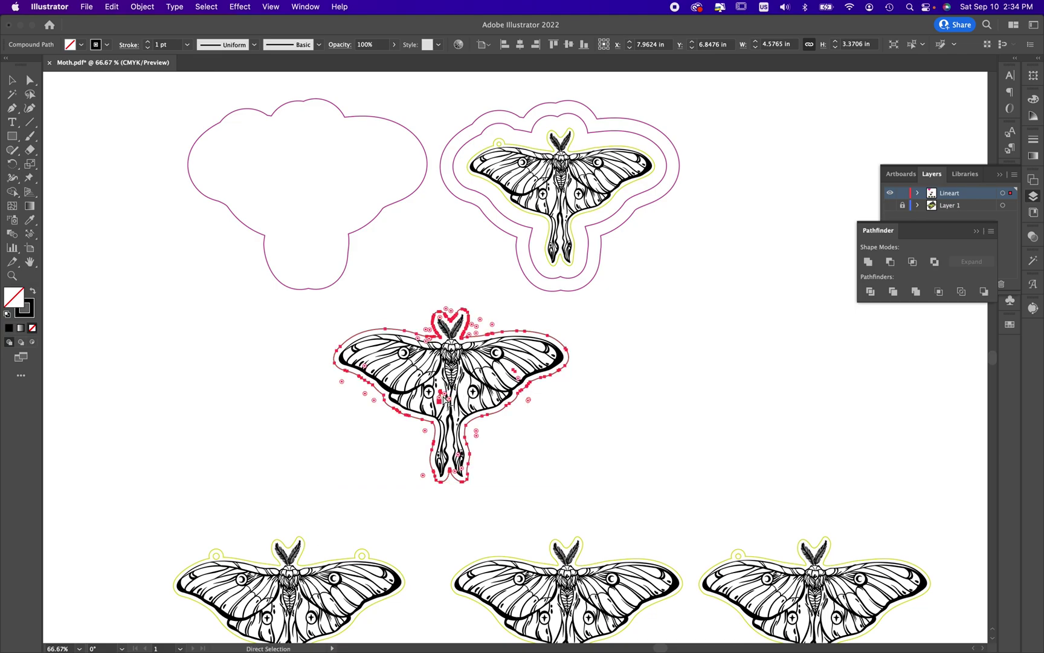
pyautogui.press('super+z')
pyautogui.press('v')
pyautogui.press('super+shift+a')
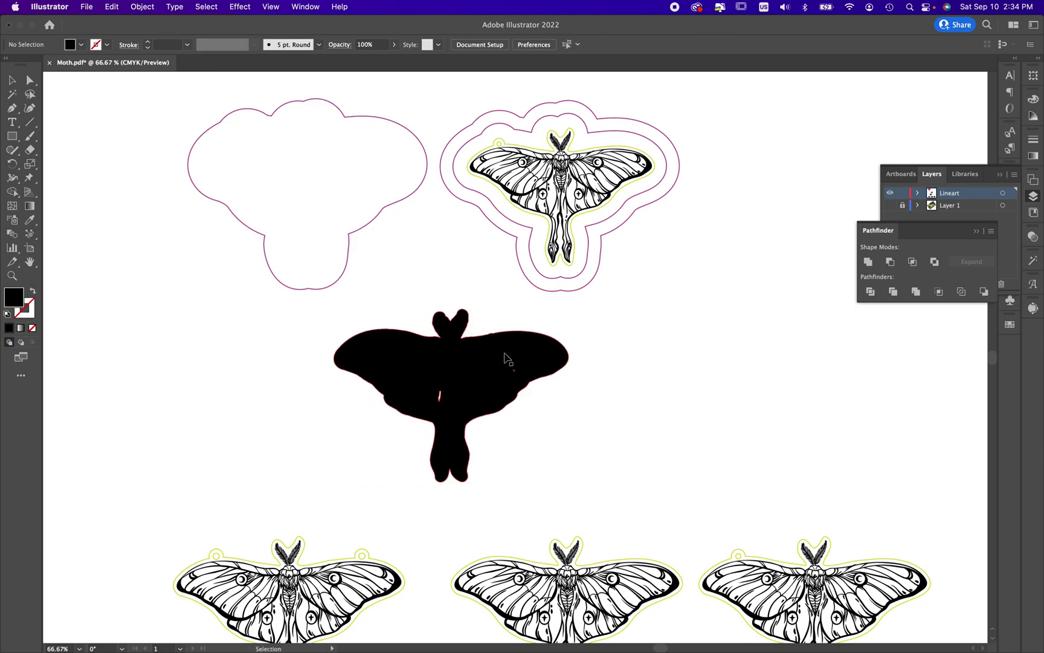
# Ungroup the moth artwork and pull the black silhouette beside the line art.
pyautogui.click(506, 359)
pyautogui.click(578, 324)
pyautogui.moveTo(501, 361); pyautogui.dragTo(706, 363)
pyautogui.press('super+z')
pyautogui.rightClick(491, 361)
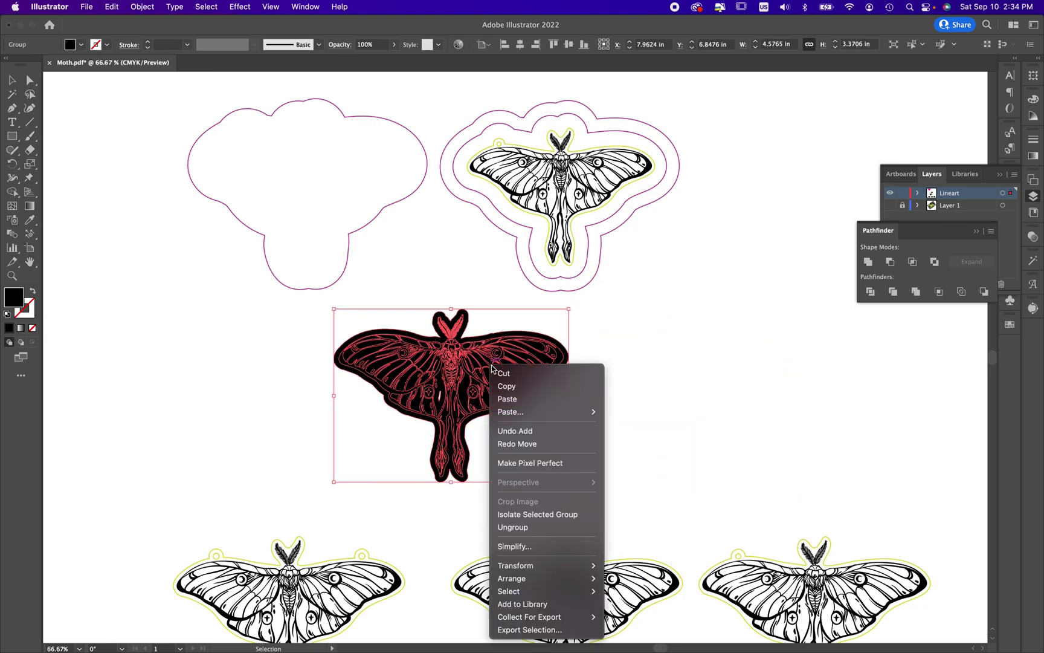
pyautogui.click(512, 527)
pyautogui.click(576, 410)
pyautogui.moveTo(567, 358); pyautogui.dragTo(767, 361)
# Select the silhouette with Direct Selection and delete a stray anchor inside the body.
pyautogui.click(794, 433)
pyautogui.hscroll(3, 795, 433)
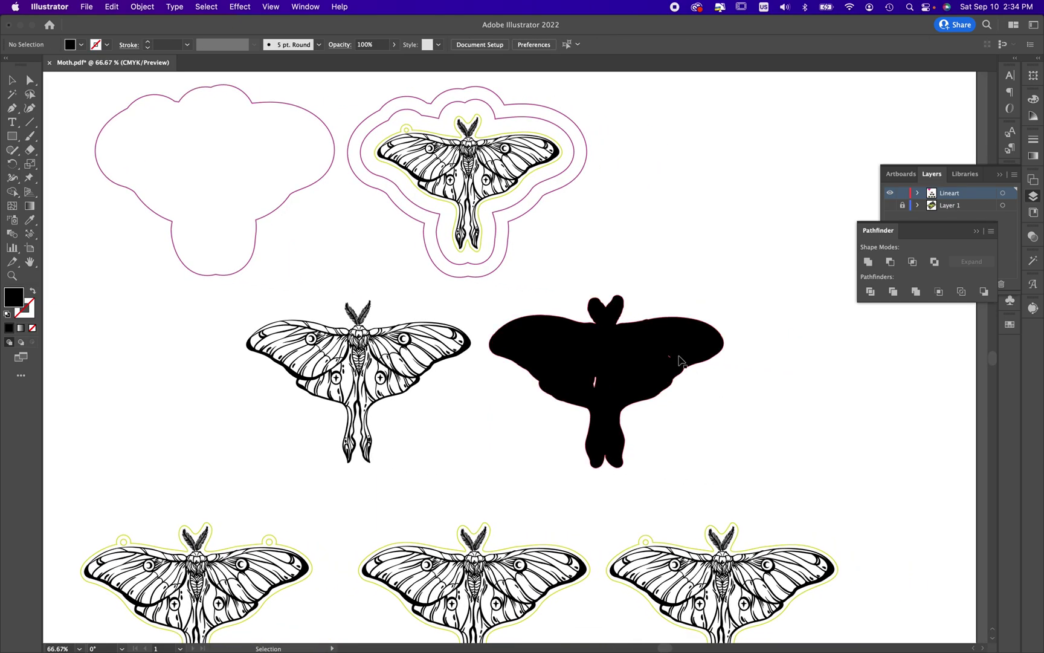
pyautogui.click(680, 361)
pyautogui.scroll(5, 678, 357)
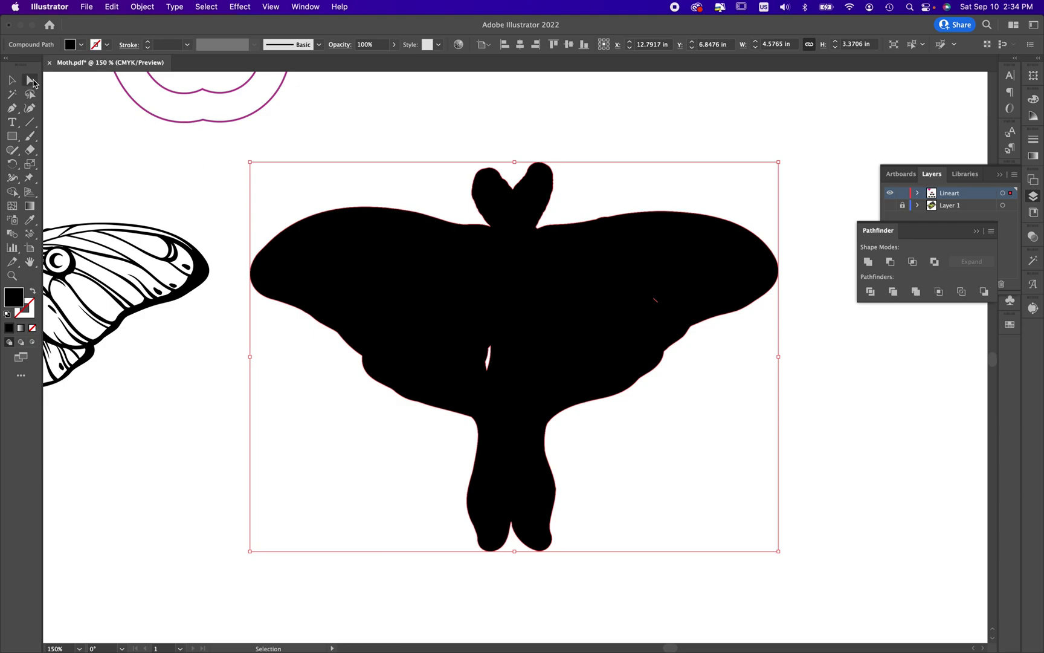
pyautogui.click(31, 81)
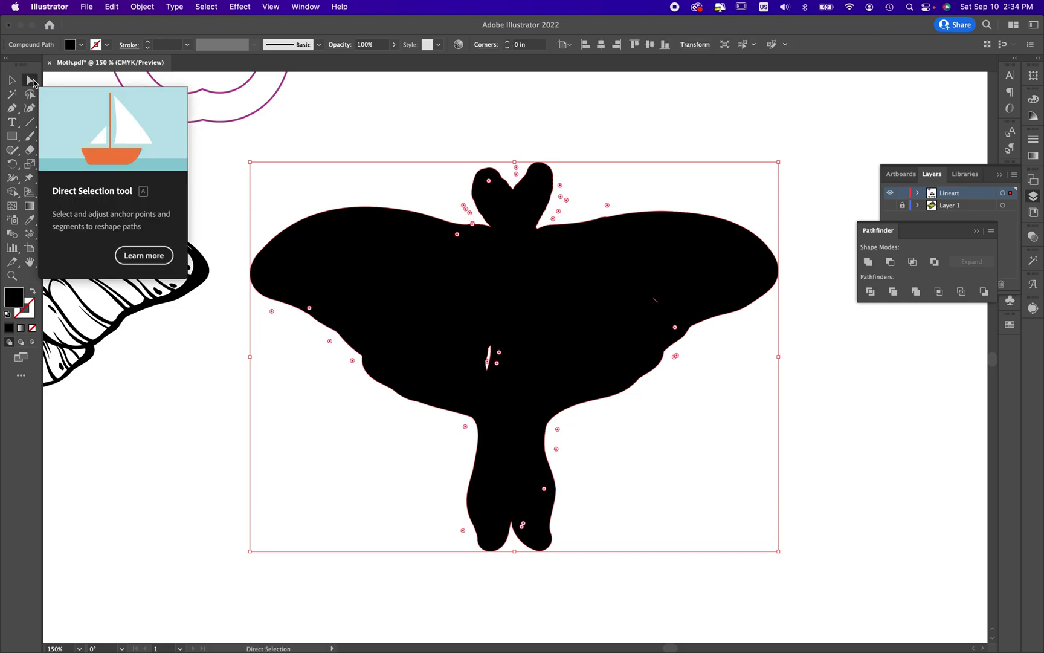
pyautogui.click(491, 348)
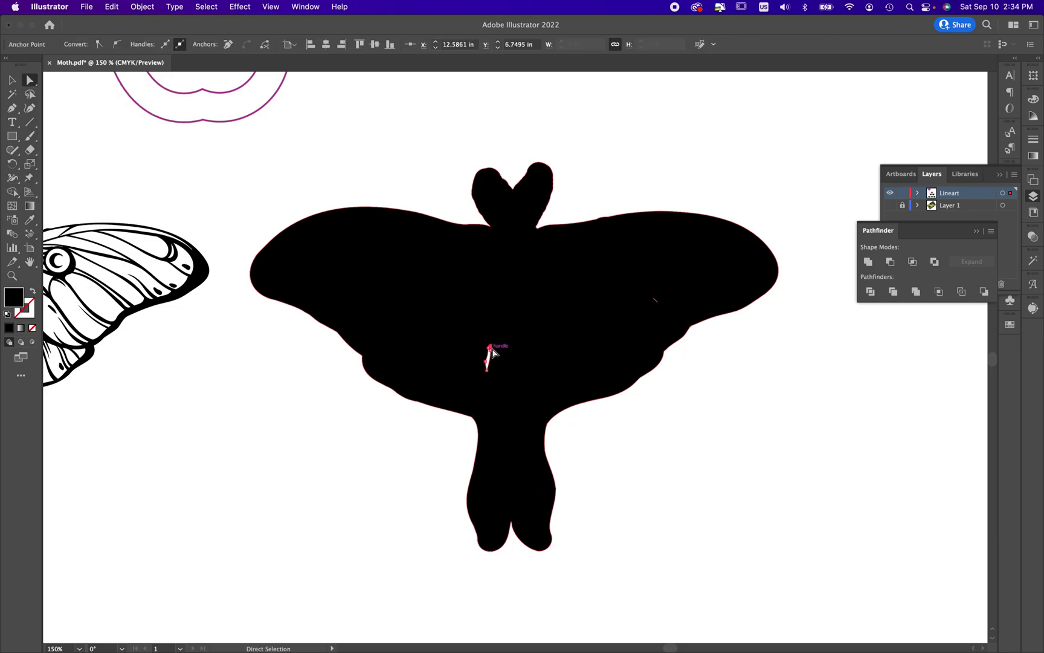
pyautogui.press('Delete')
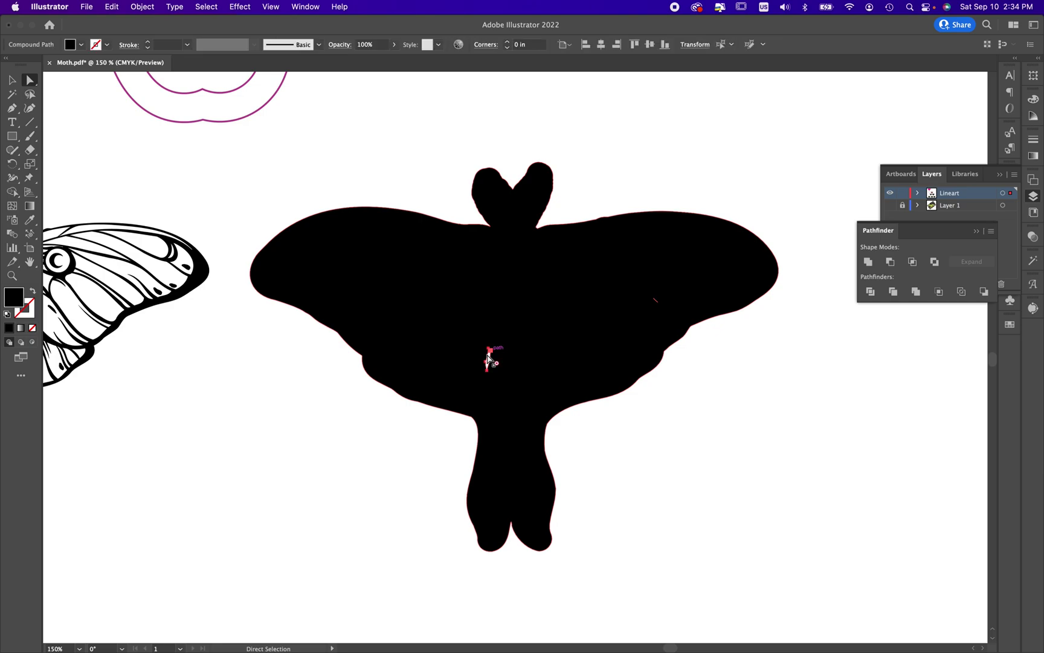
# Delete the tiny stray mark on the wing and check the small inner body piece.
pyautogui.click(657, 300)
pyautogui.press('Delete')
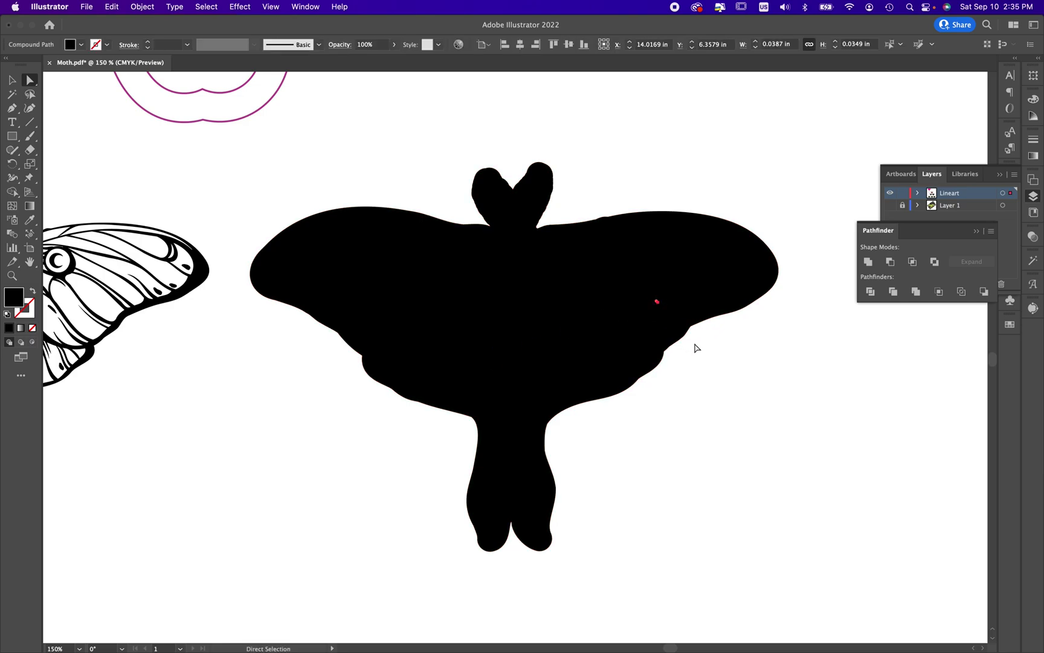
pyautogui.click(545, 326)
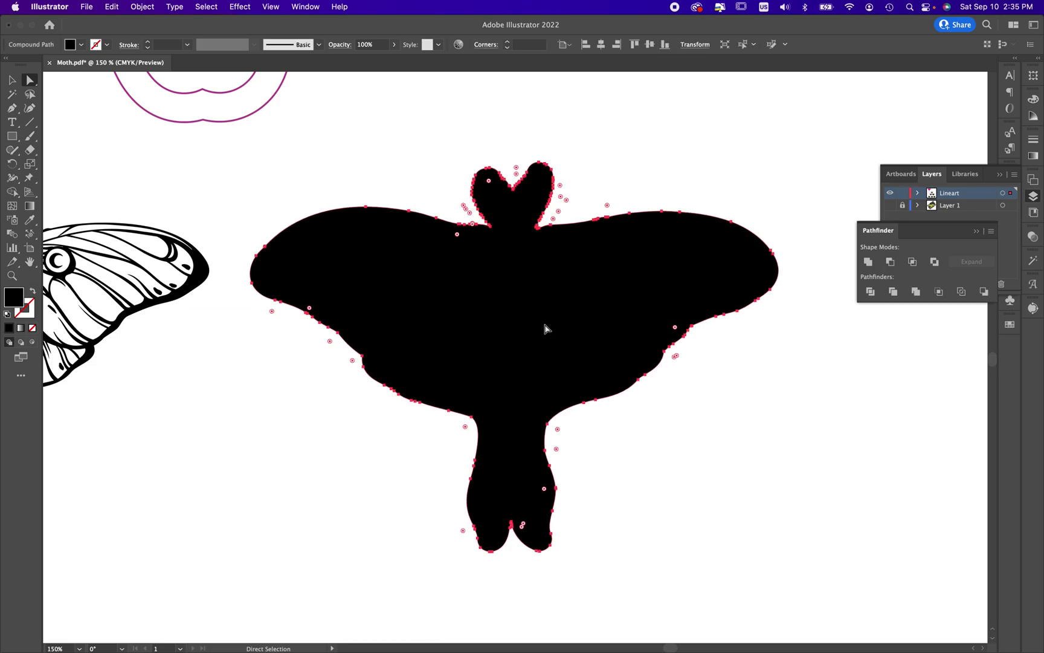
pyautogui.click(547, 329)
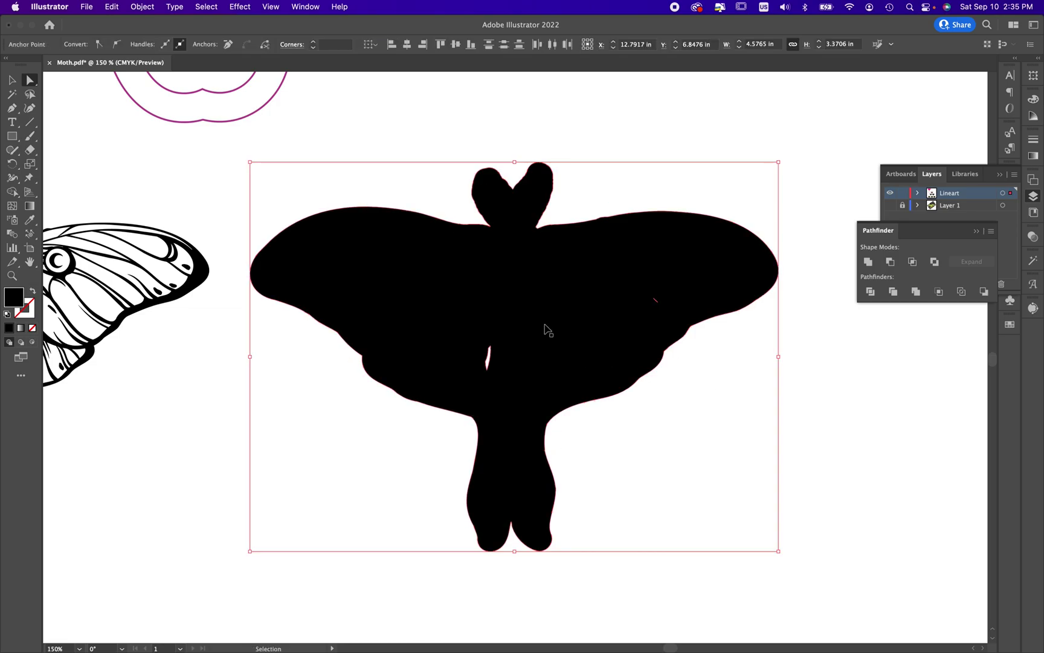
pyautogui.press('super+z')
pyautogui.hscroll(-10, 405, 399)
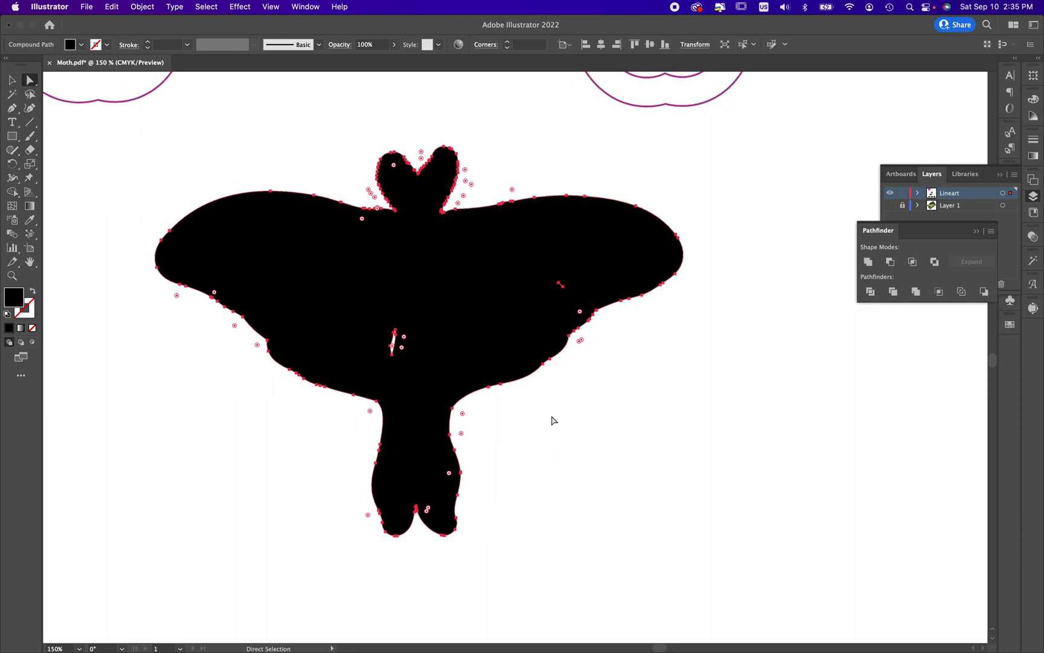
pyautogui.hscroll(-4, 489, 338)
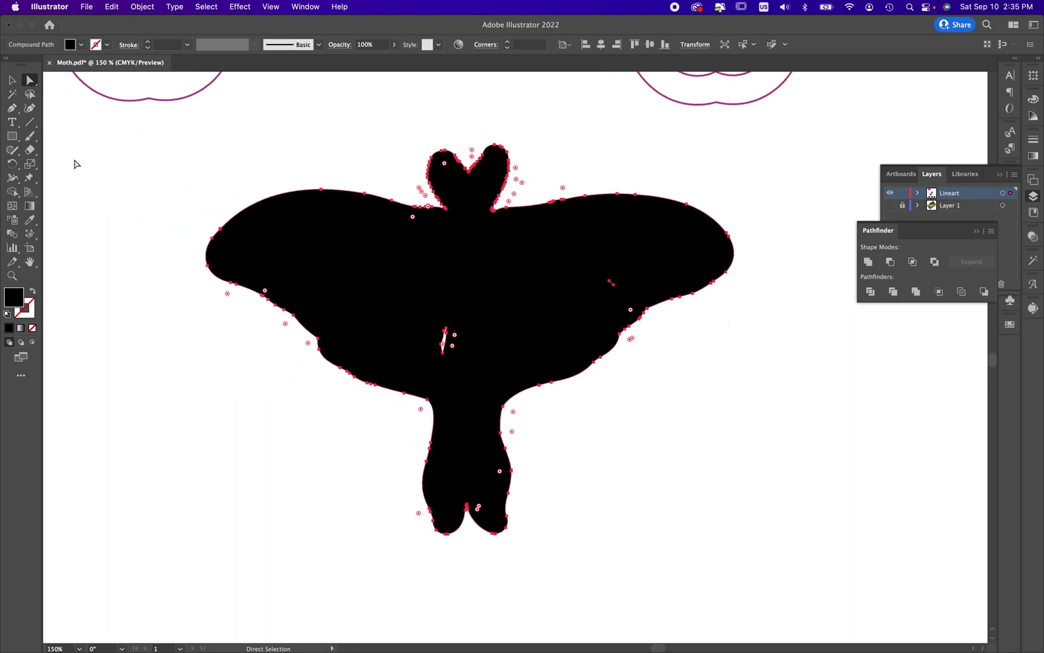
pyautogui.click(35, 140)
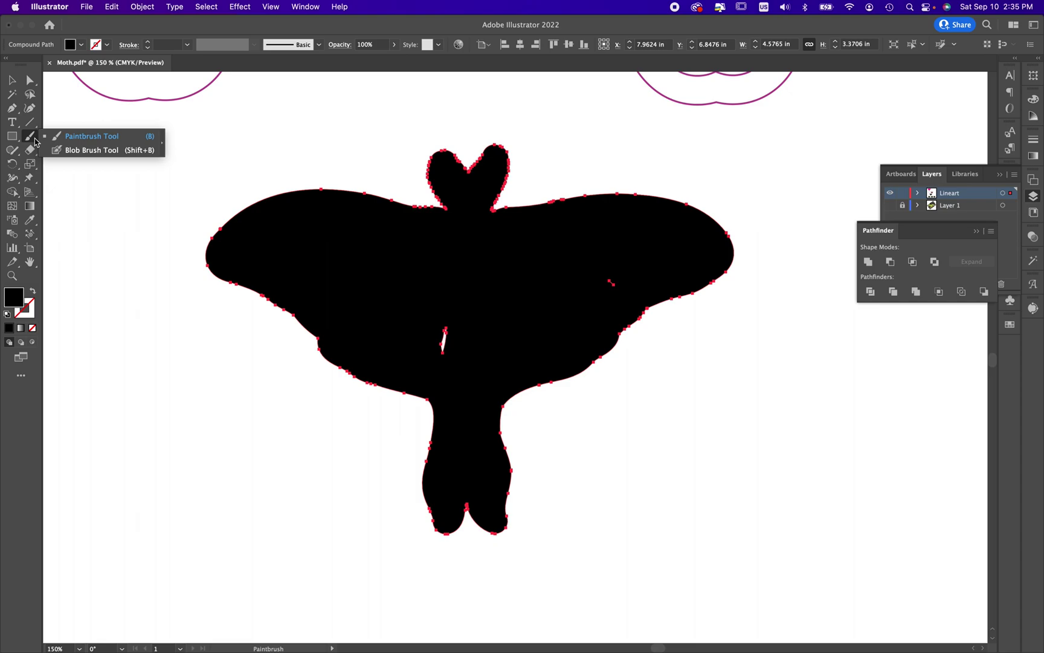
# Set the Blob Brush to 48 pt and paint over the white slit in the moth's body.
pyautogui.click(63, 150)
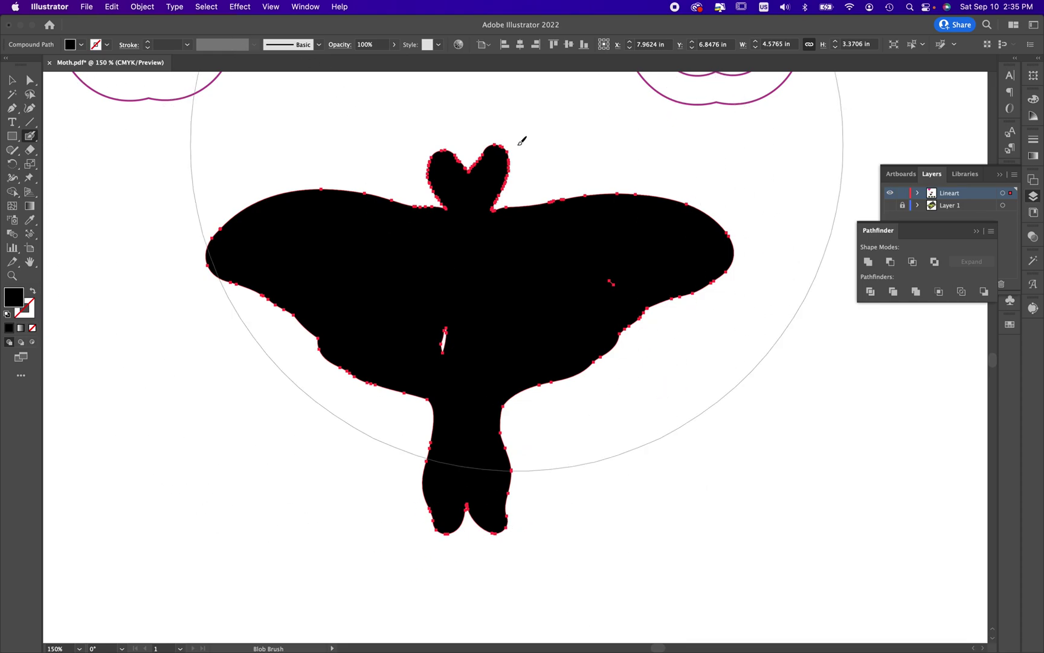
pyautogui.press('[')
pyautogui.press('[')
pyautogui.press('[')
pyautogui.press('[')
pyautogui.press('[')
pyautogui.press('[')
pyautogui.press('[')
pyautogui.press('[')
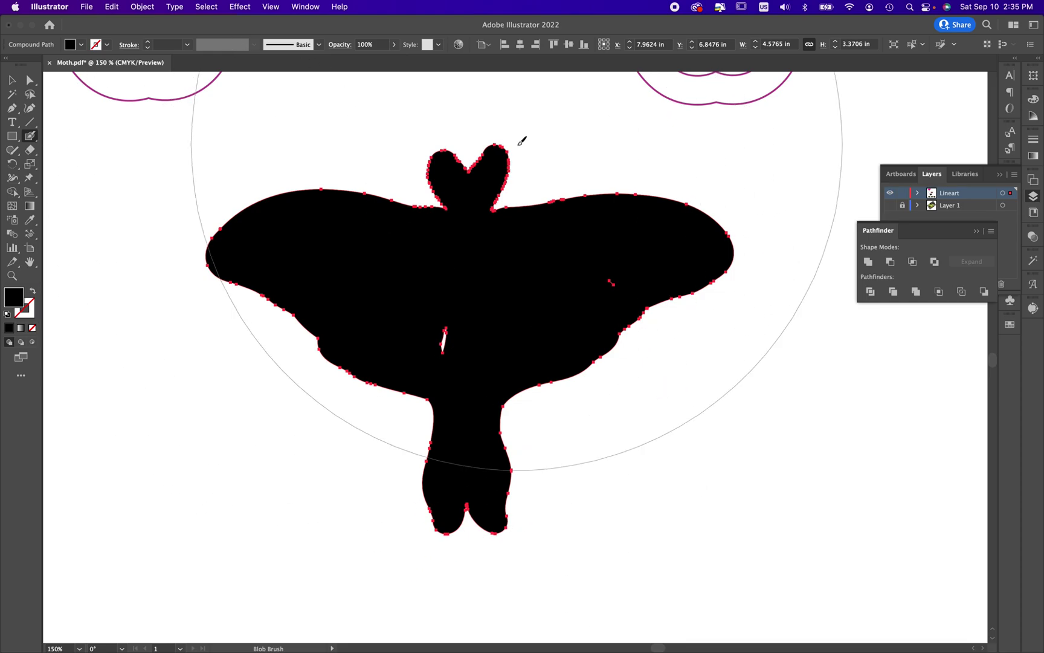
pyautogui.press('[')
pyautogui.press('[')
pyautogui.press('[')
pyautogui.press('[')
pyautogui.press('[')
pyautogui.press('[')
pyautogui.press('[')
pyautogui.press('[')
pyautogui.press('[')
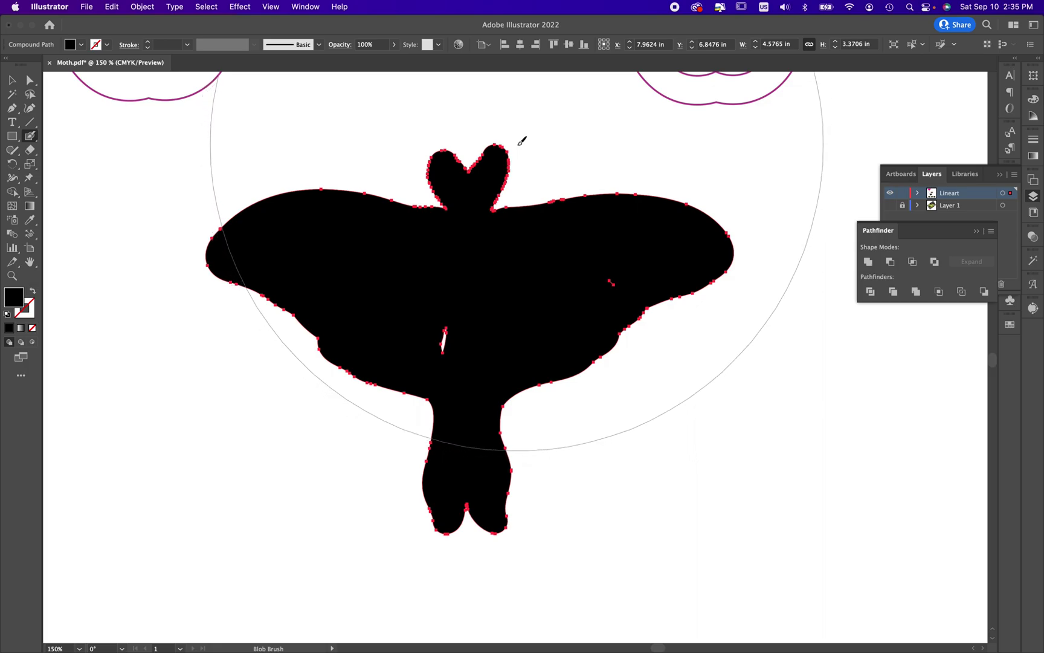
pyautogui.doubleClick(31, 137)
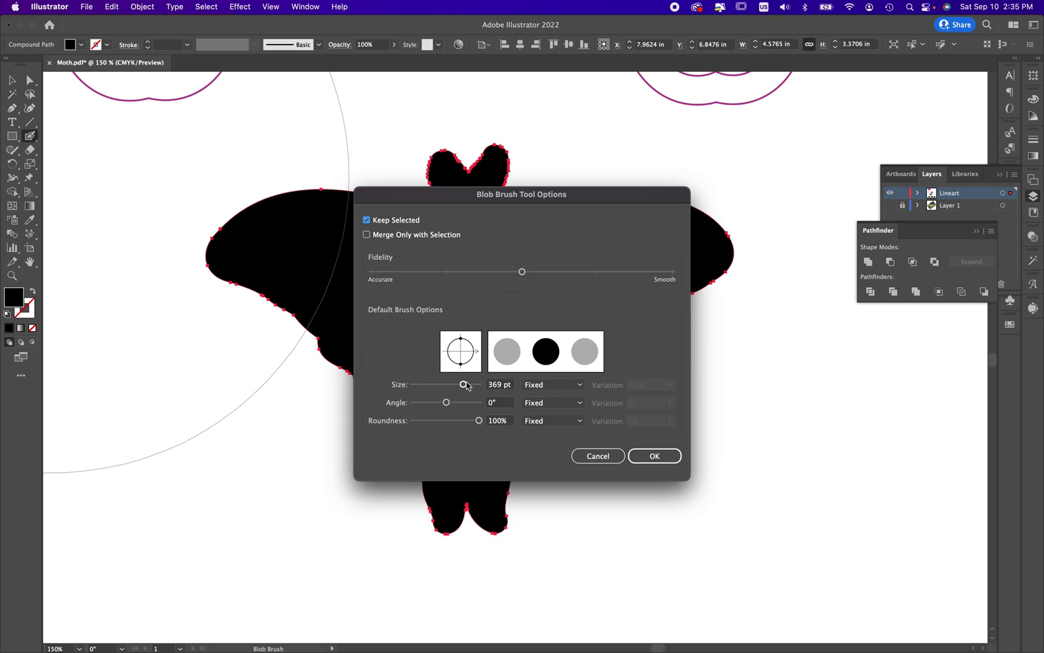
pyautogui.moveTo(464, 385); pyautogui.dragTo(430, 384)
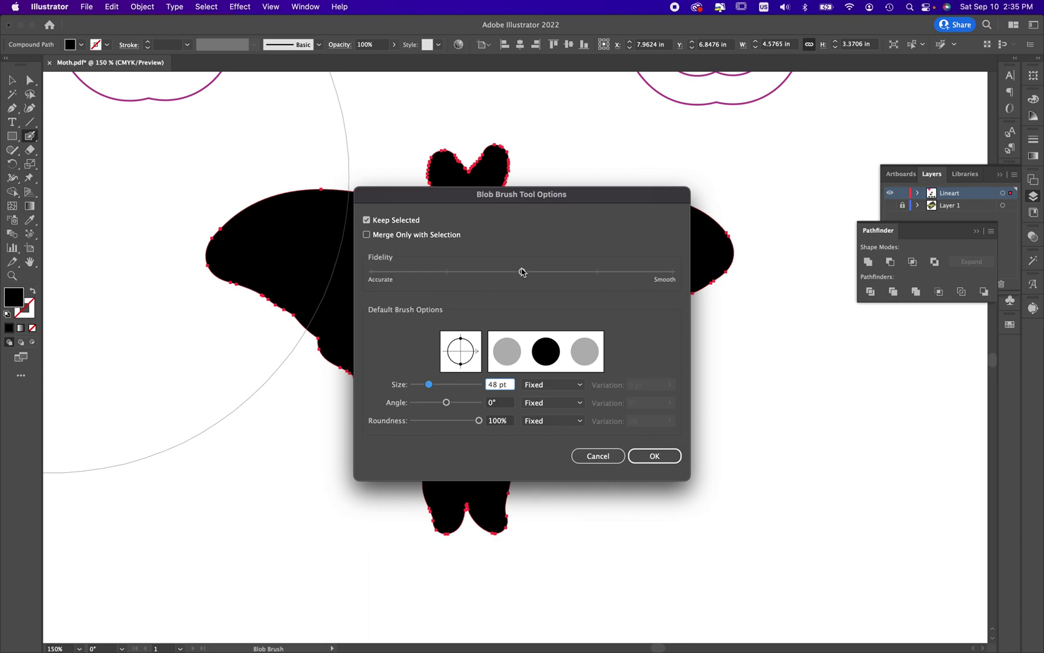
pyautogui.moveTo(430, 387); pyautogui.dragTo(431, 385)
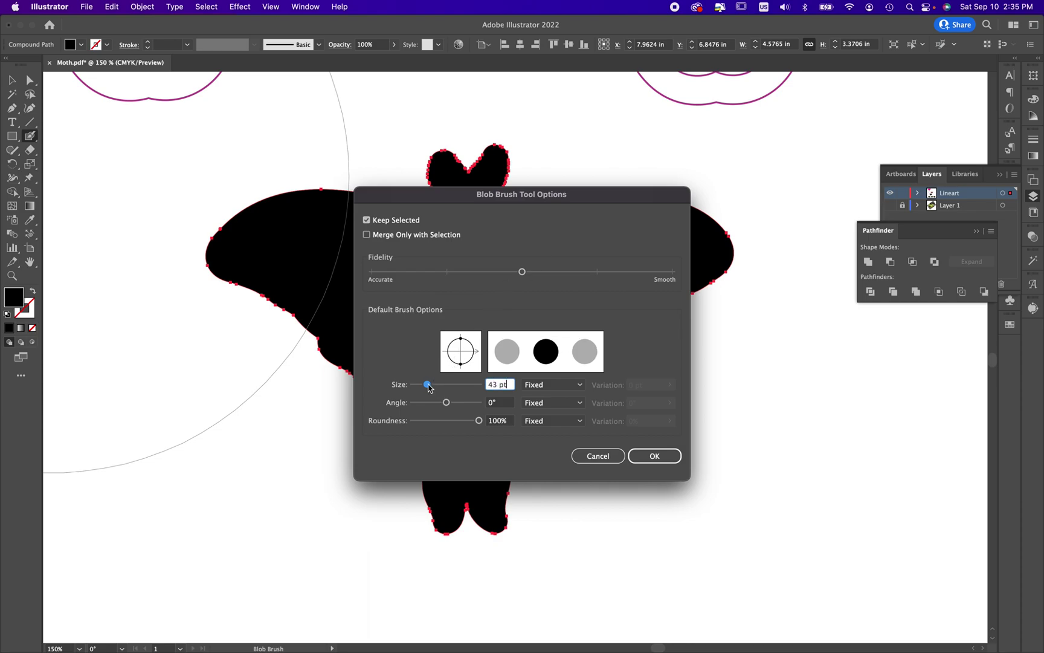
pyautogui.click(678, 461)
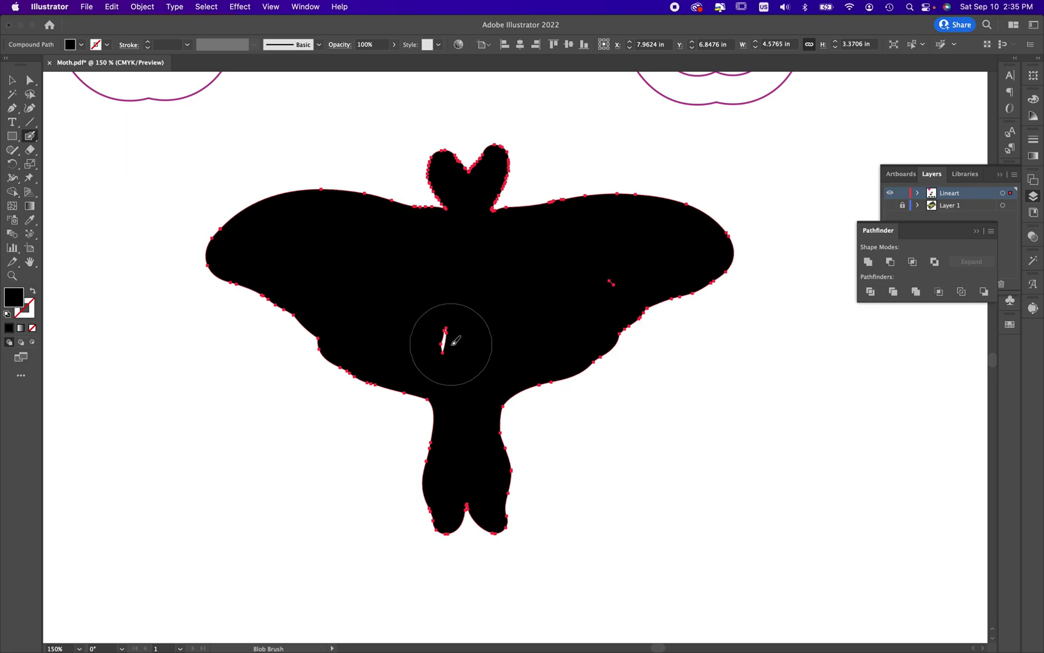
pyautogui.moveTo(450, 337); pyautogui.dragTo(607, 261)
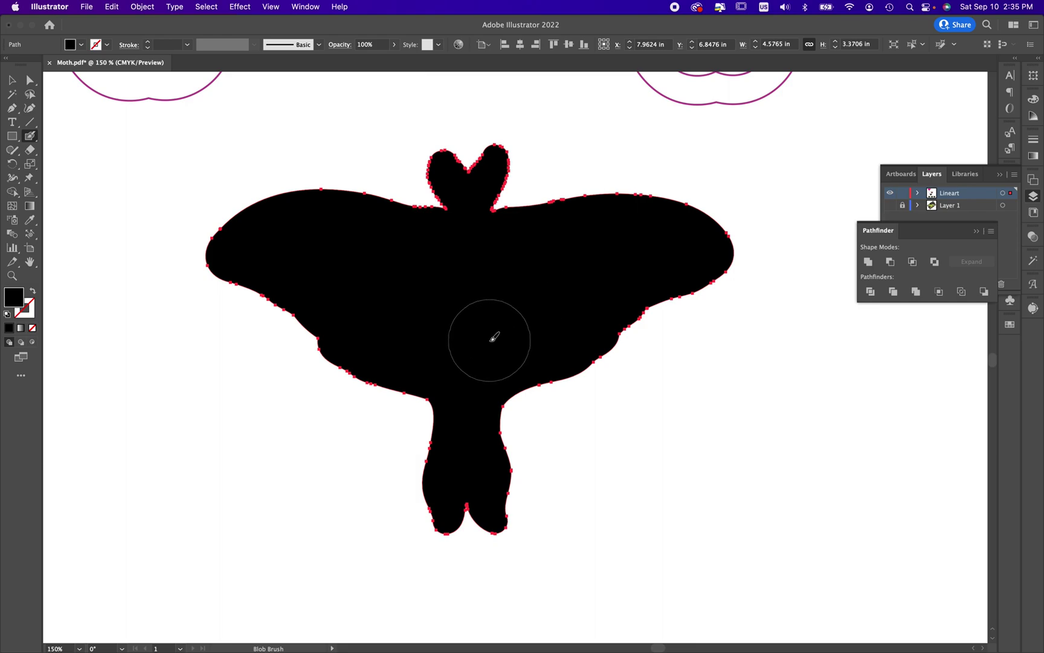
pyautogui.click(11, 80)
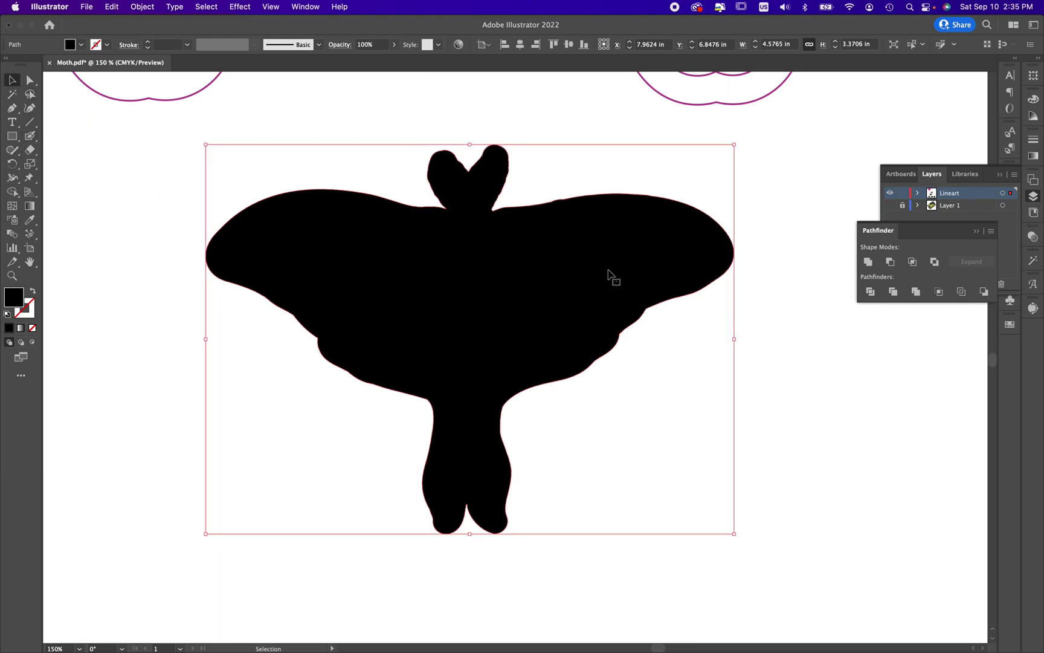
# Simplify the moth silhouette path to about 24 pts, keeping more outline detail.
pyautogui.click(743, 373)
pyautogui.click(573, 271)
pyautogui.click(143, 6)
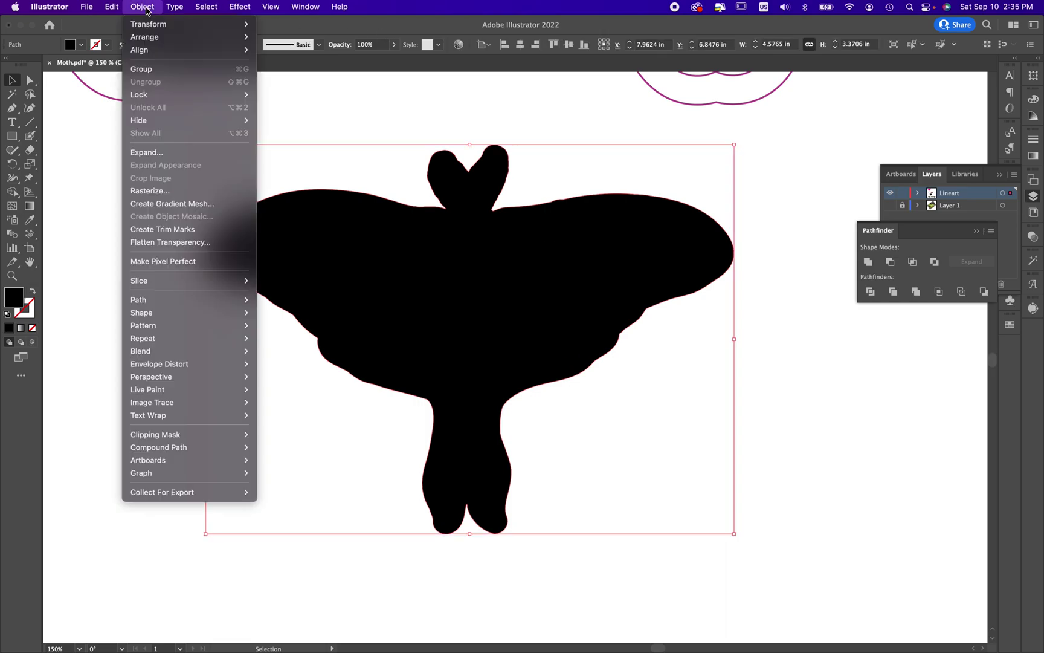
pyautogui.moveTo(229, 300)
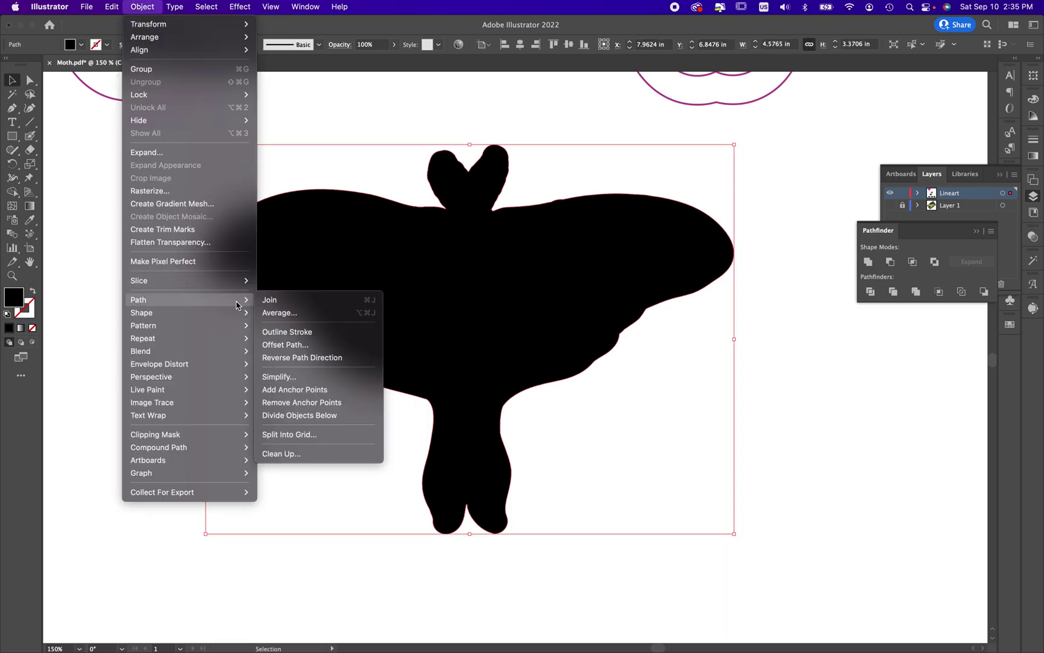
pyautogui.click(295, 376)
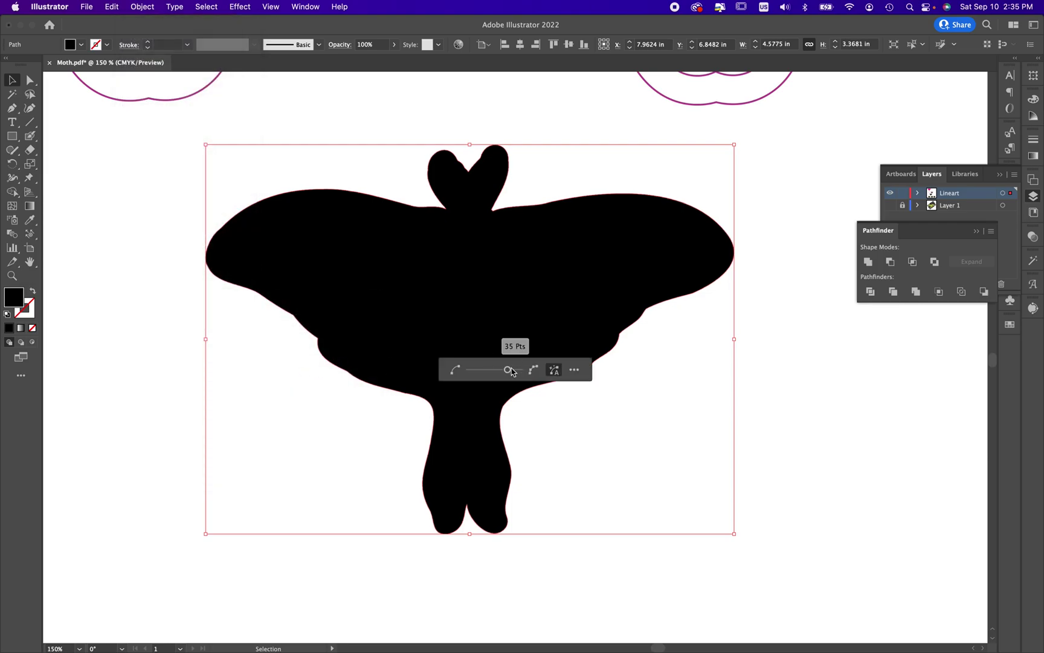
pyautogui.moveTo(506, 369)
pyautogui.mouseDown()
pyautogui.moveTo(491, 370)
pyautogui.moveTo(500, 371)
pyautogui.mouseUp()
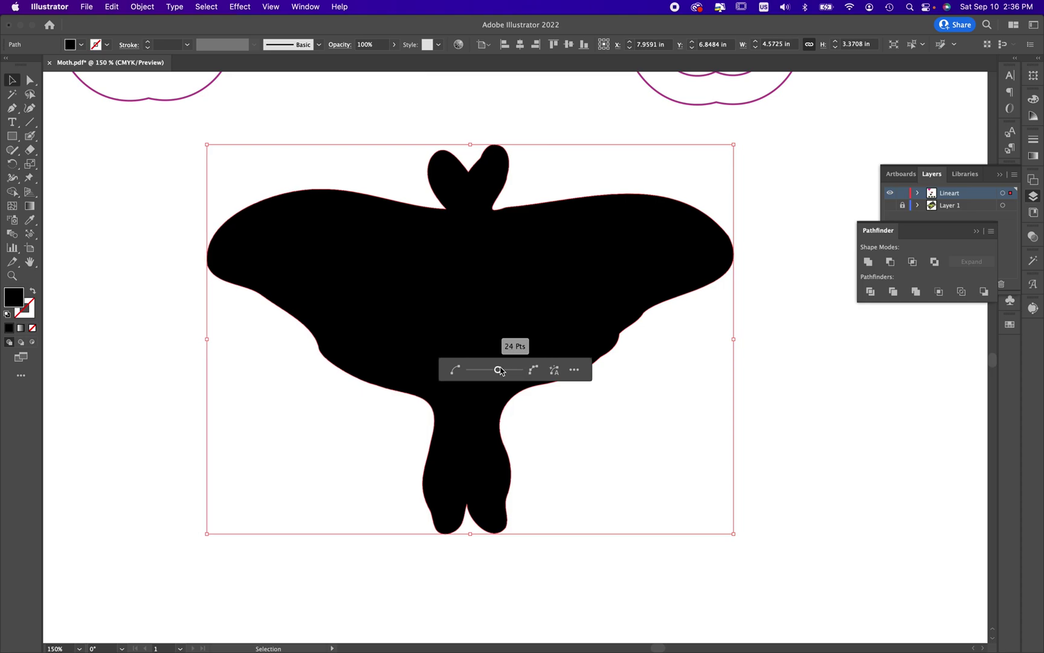
pyautogui.press('Return')
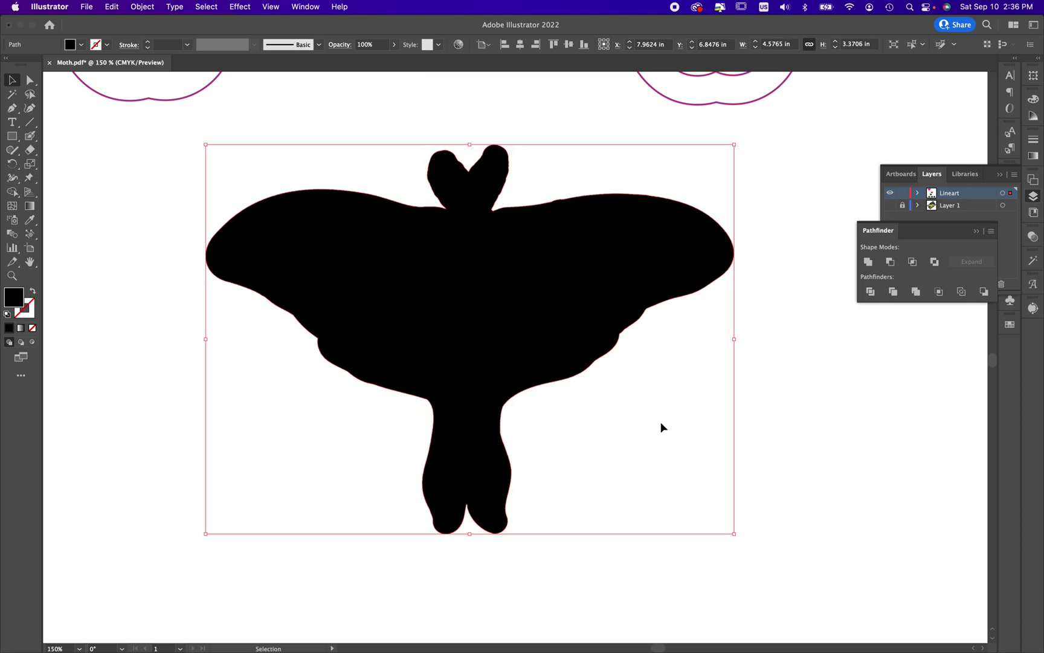
pyautogui.click(797, 430)
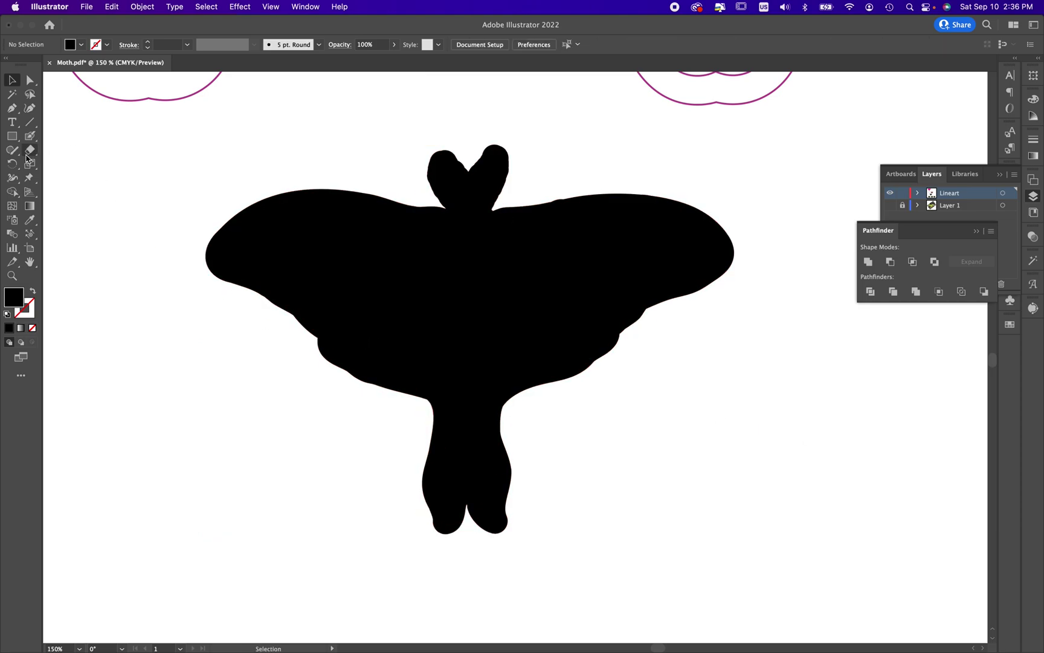
# Run the Smooth Tool along the silhouette's antennae, both wing edges and body.
pyautogui.click(13, 151)
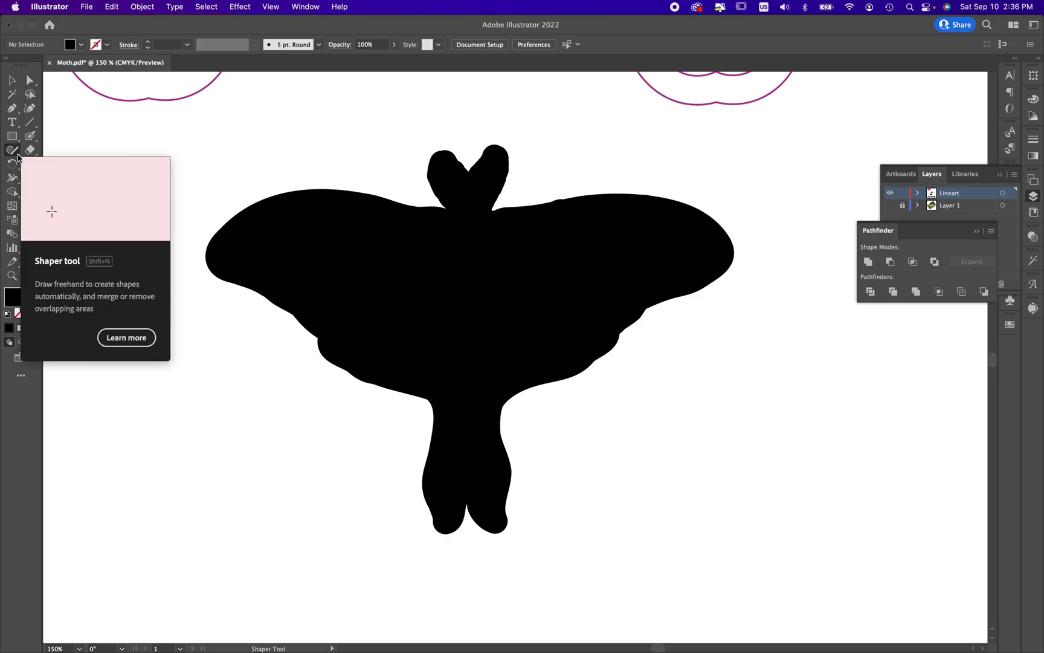
pyautogui.click(18, 157)
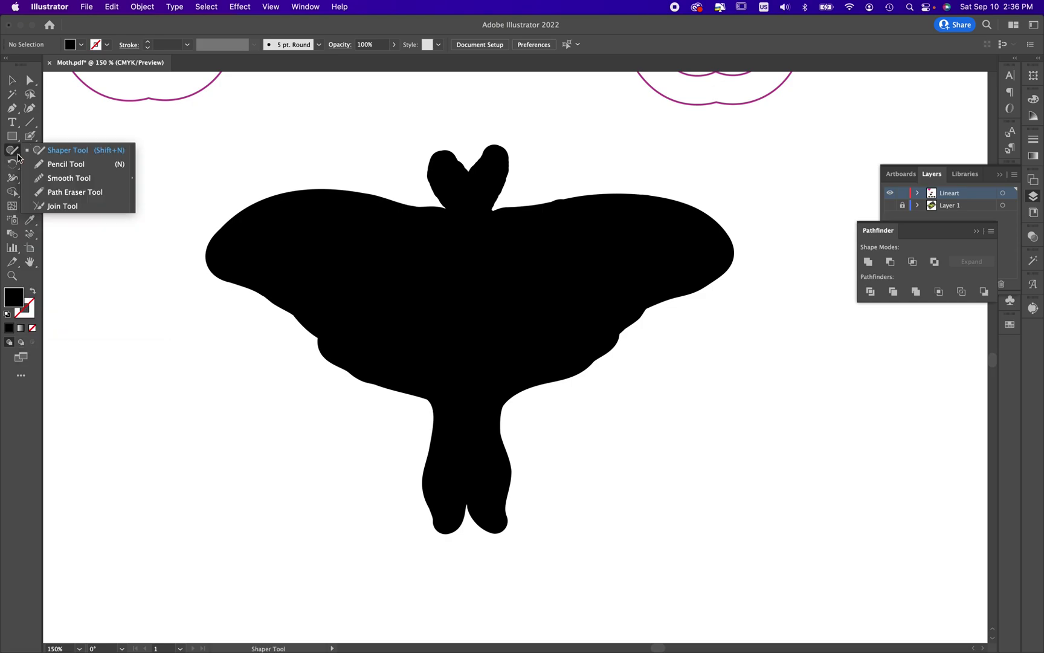
pyautogui.click(67, 179)
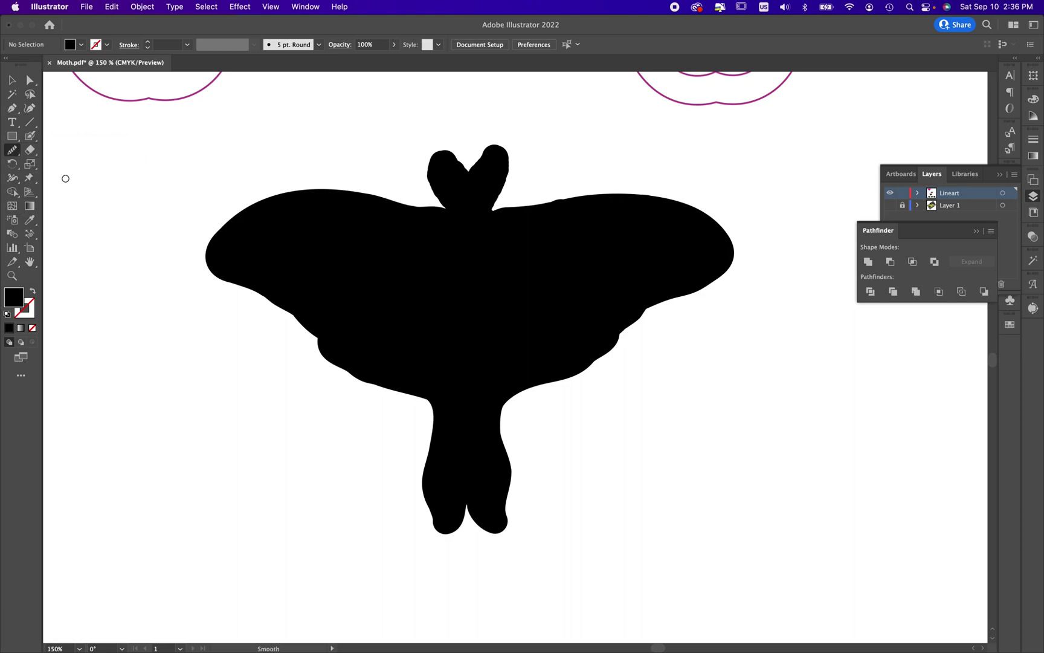
pyautogui.press('super+a')
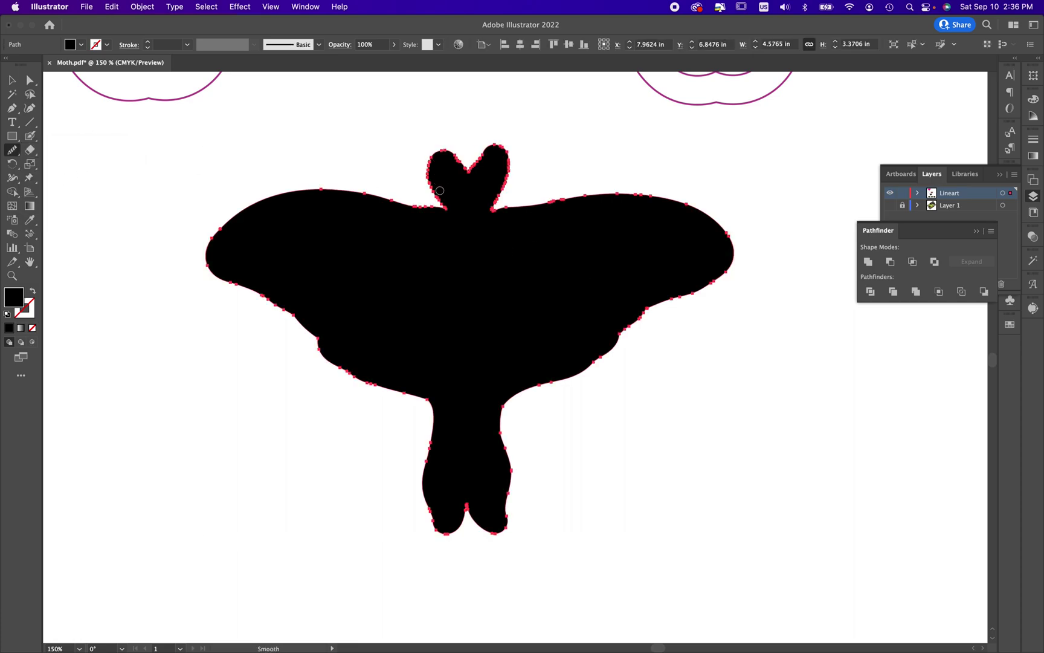
pyautogui.moveTo(439, 191)
pyautogui.mouseDown()
pyautogui.moveTo(440, 134)
pyautogui.moveTo(427, 165)
pyautogui.moveTo(444, 204)
pyautogui.moveTo(333, 192)
pyautogui.mouseUp()
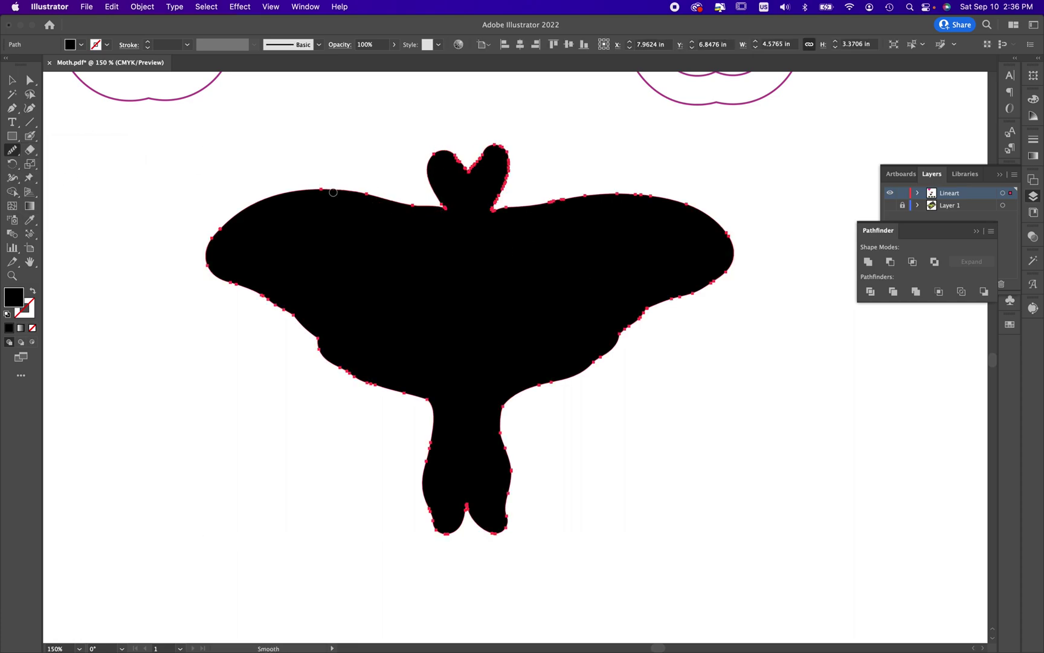
pyautogui.moveTo(264, 300)
pyautogui.mouseDown()
pyautogui.moveTo(343, 362)
pyautogui.moveTo(432, 403)
pyautogui.mouseUp()
pyautogui.moveTo(507, 448)
pyautogui.mouseDown()
pyautogui.moveTo(553, 357)
pyautogui.moveTo(585, 372)
pyautogui.moveTo(642, 324)
pyautogui.moveTo(737, 278)
pyautogui.mouseUp()
pyautogui.moveTo(592, 194); pyautogui.dragTo(475, 207)
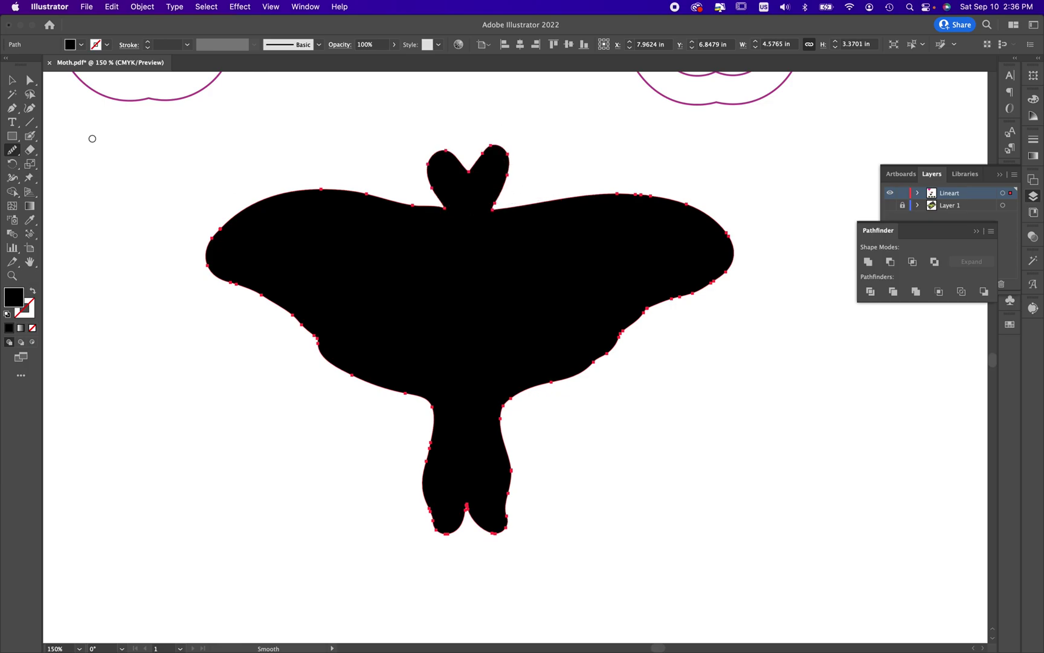
pyautogui.click(11, 79)
# Swap fill and stroke to make the silhouette an outline, cut it, and delete leftover fragments.
pyautogui.press('super+minus')
pyautogui.press('super+minus')
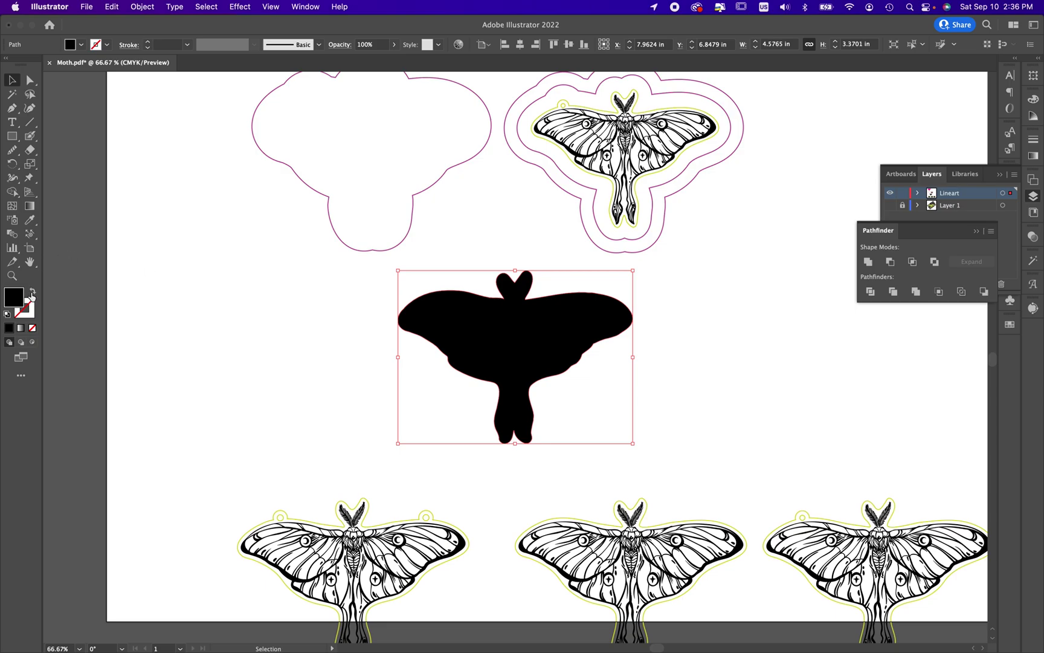
pyautogui.click(32, 294)
pyautogui.click(624, 423)
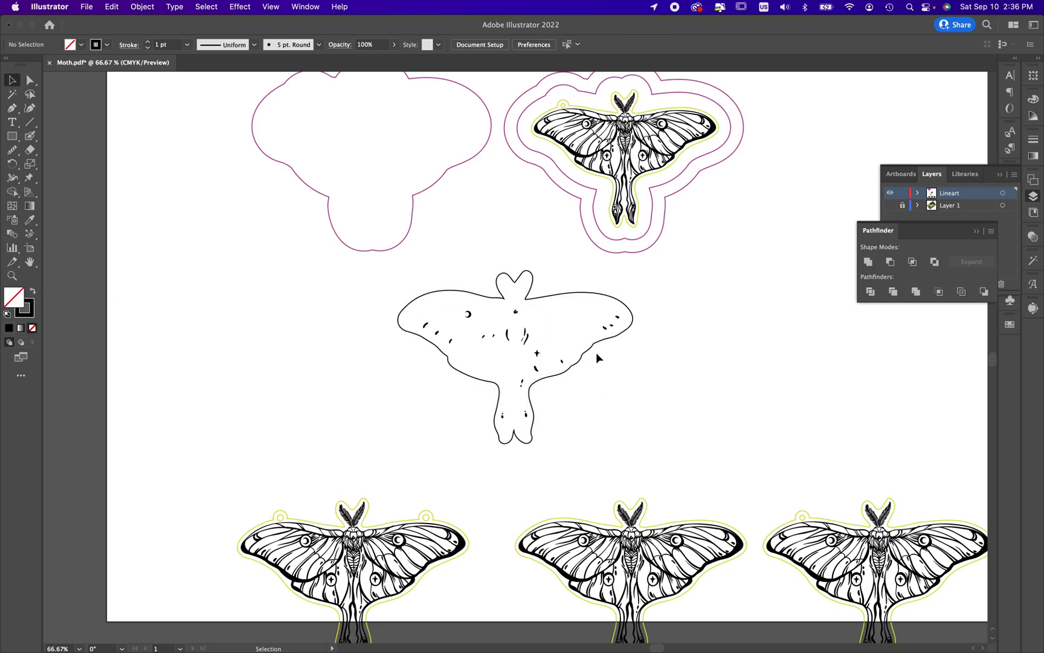
pyautogui.moveTo(595, 357); pyautogui.dragTo(755, 360)
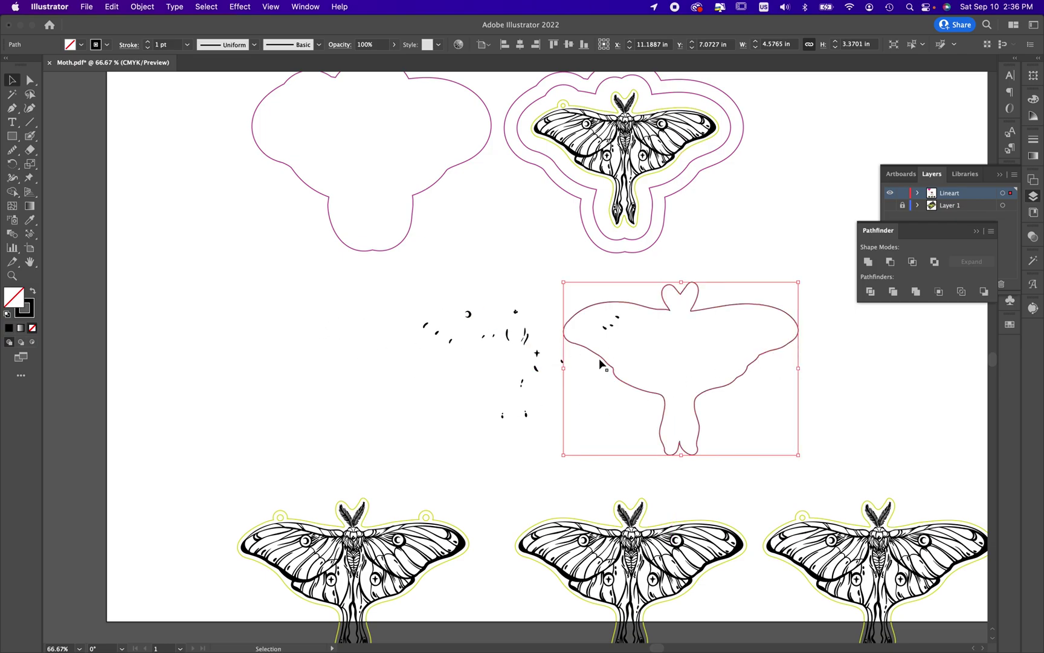
pyautogui.hscroll(5, 727, 368)
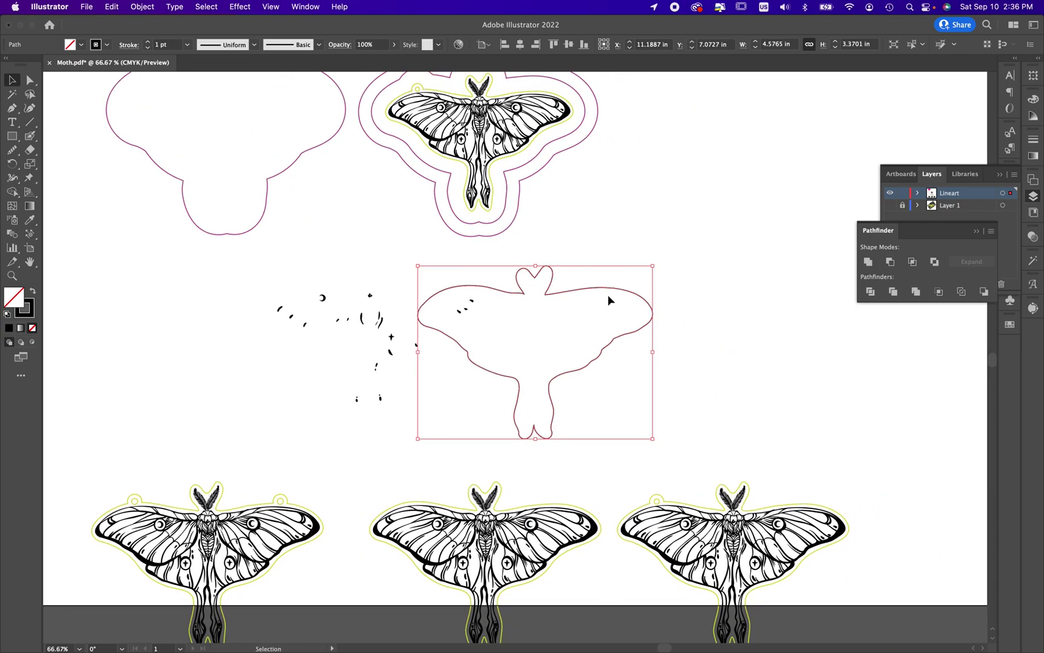
pyautogui.press('Delete')
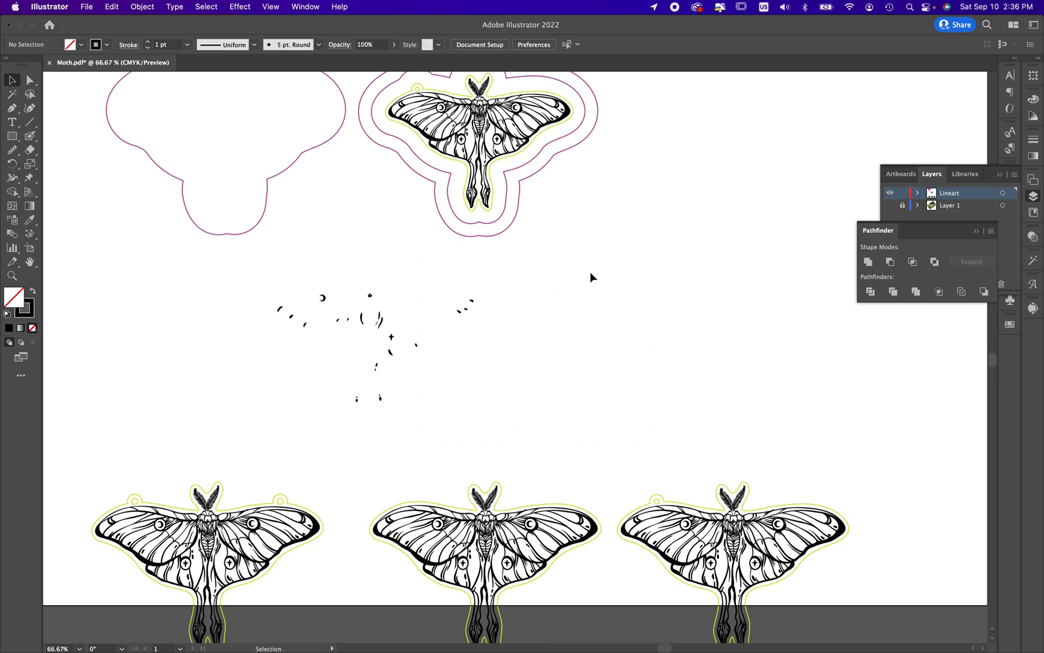
pyautogui.moveTo(590, 273); pyautogui.dragTo(250, 419)
pyautogui.press('Delete')
# Alt-drag a copy of the third bottom-row moth up into the artboard's middle.
pyautogui.hscroll(4, 848, 378)
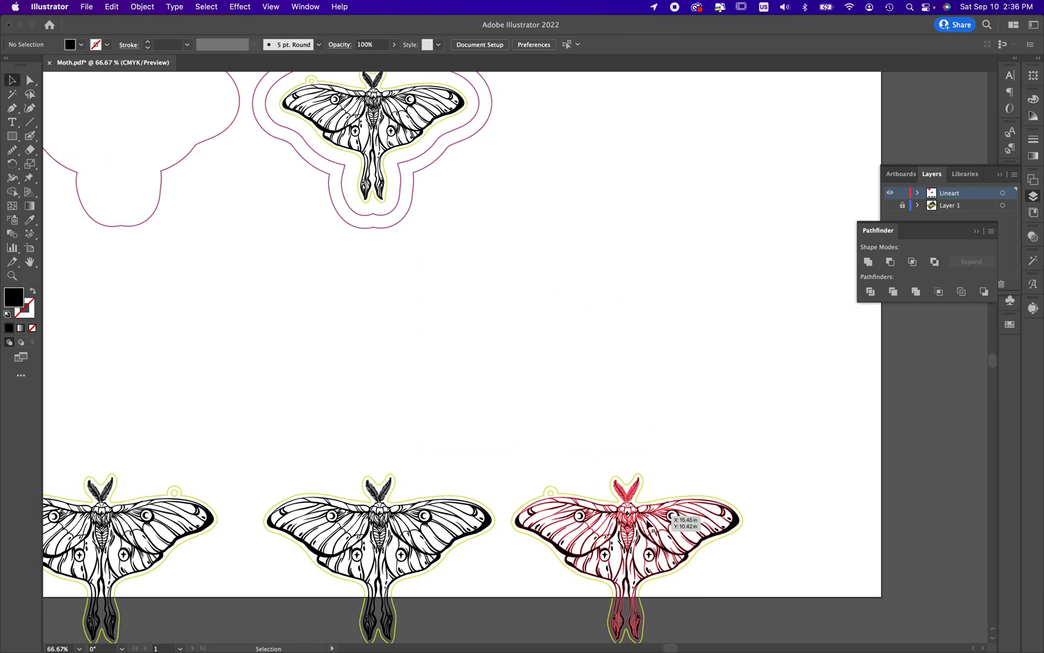
pyautogui.click(652, 527)
pyautogui.moveTo(637, 543); pyautogui.dragTo(619, 281)
pyautogui.scroll(10, 441, 349)
pyautogui.hscroll(-4, 441, 349)
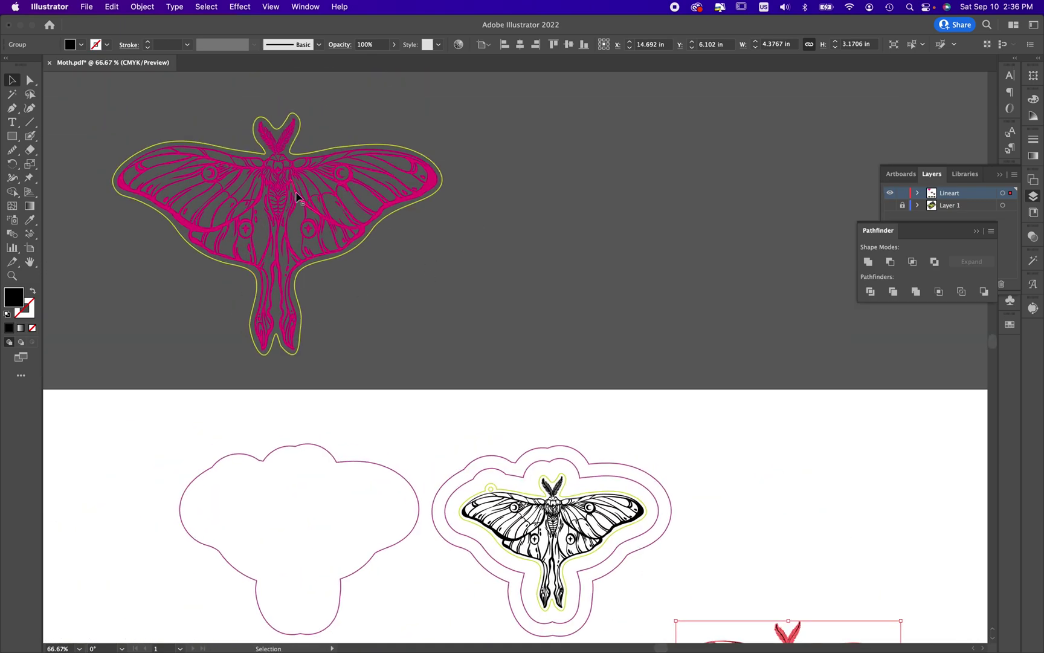
pyautogui.scroll(-10, 297, 197)
pyautogui.hscroll(8, 606, 378)
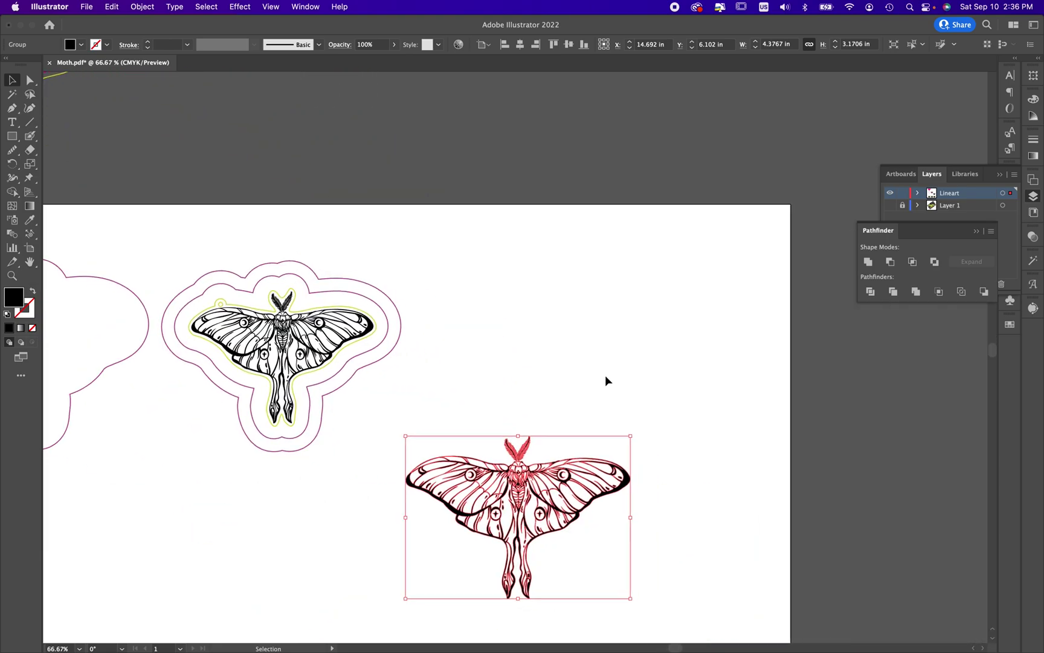
# Paste the moth outline back and fit it around the copied moth drawing.
pyautogui.click(677, 412)
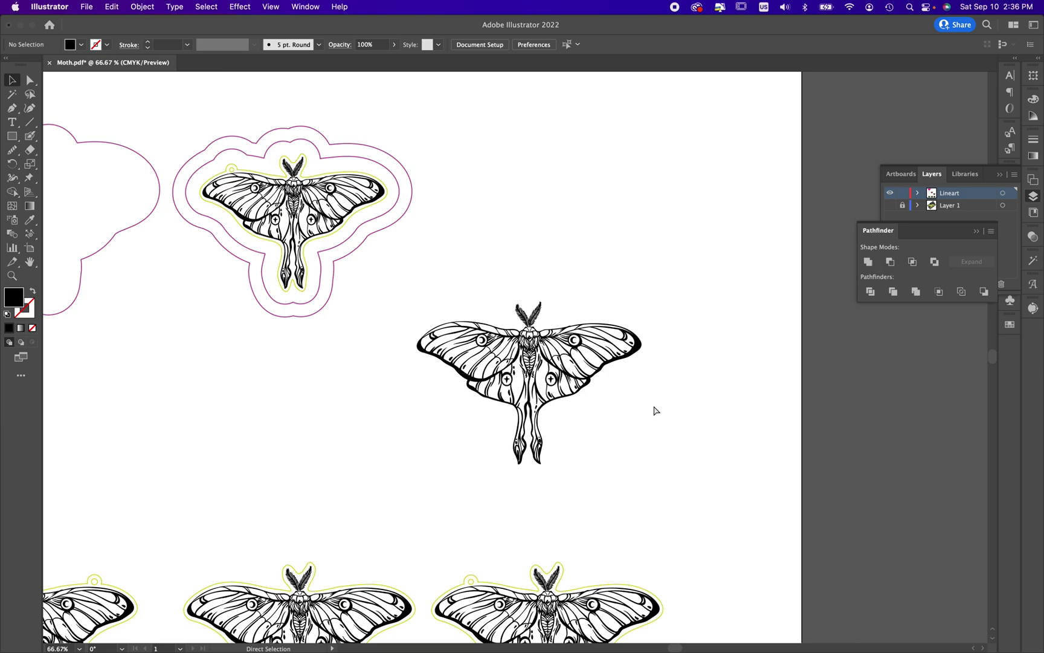
pyautogui.hotkey('ctrl', 'v')
pyautogui.moveTo(579, 298); pyautogui.dragTo(594, 322)
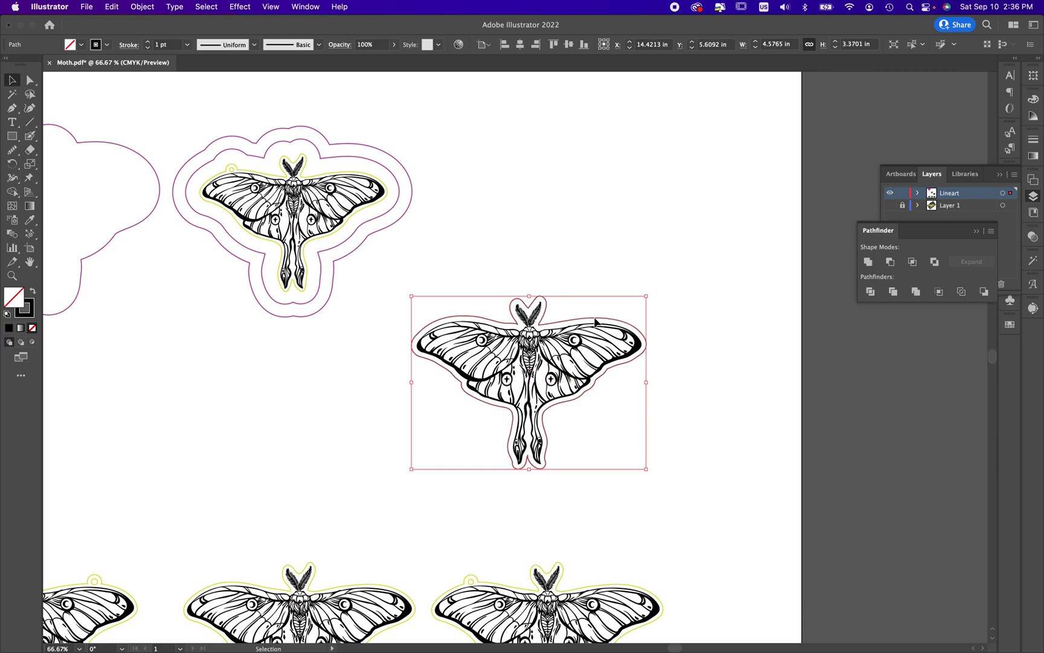
pyautogui.click(688, 487)
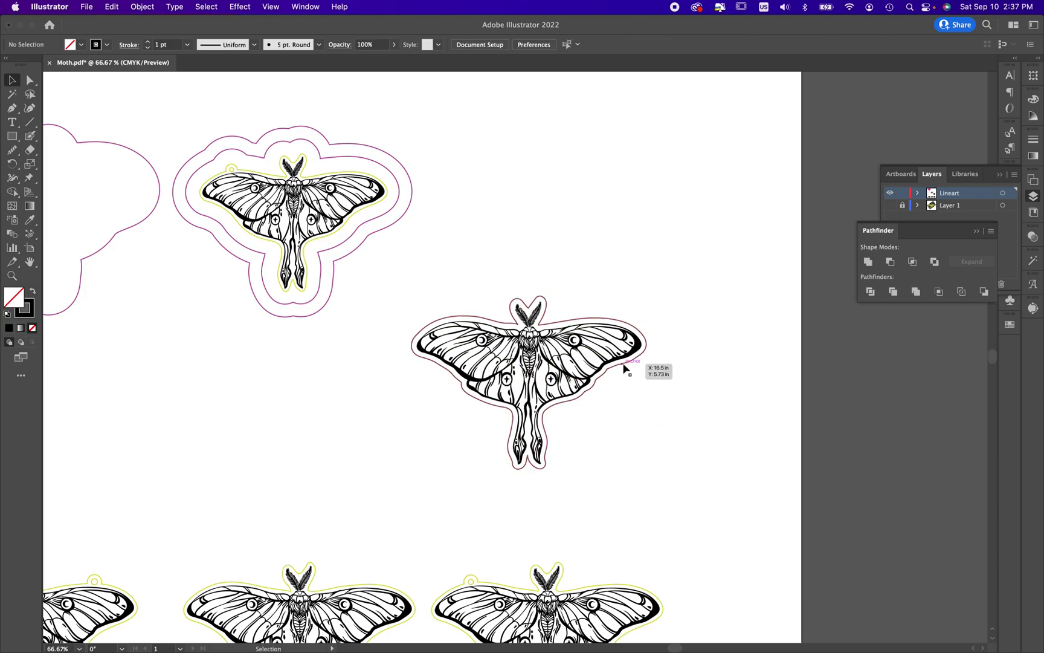
pyautogui.click(641, 332)
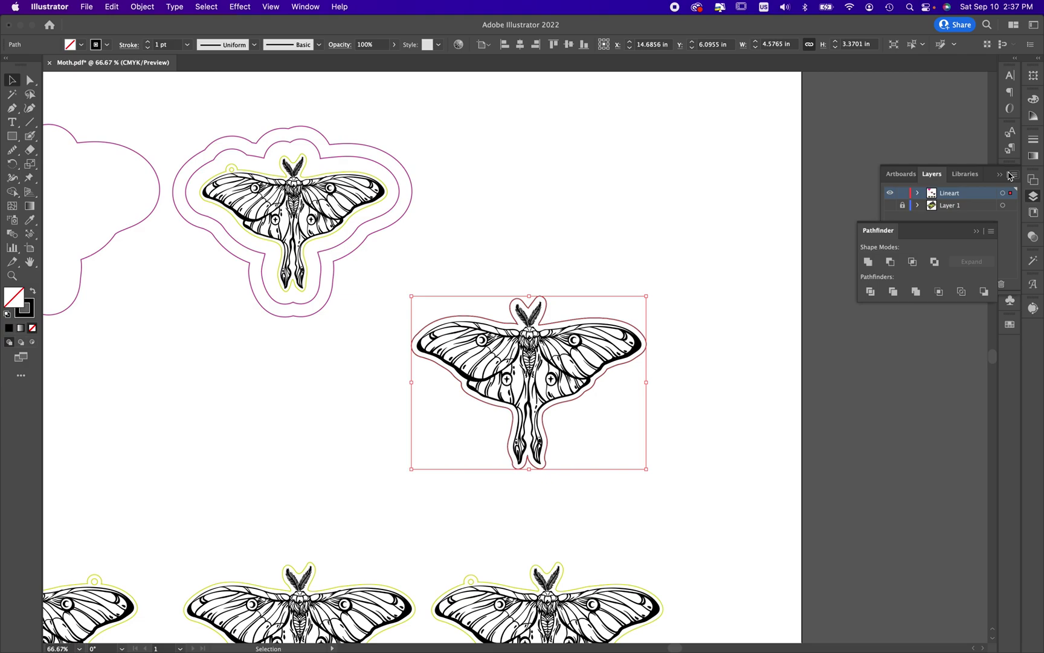
# Open the Swatches panel with Stroke active for the selected outline.
pyautogui.click(1000, 174)
pyautogui.click(1008, 324)
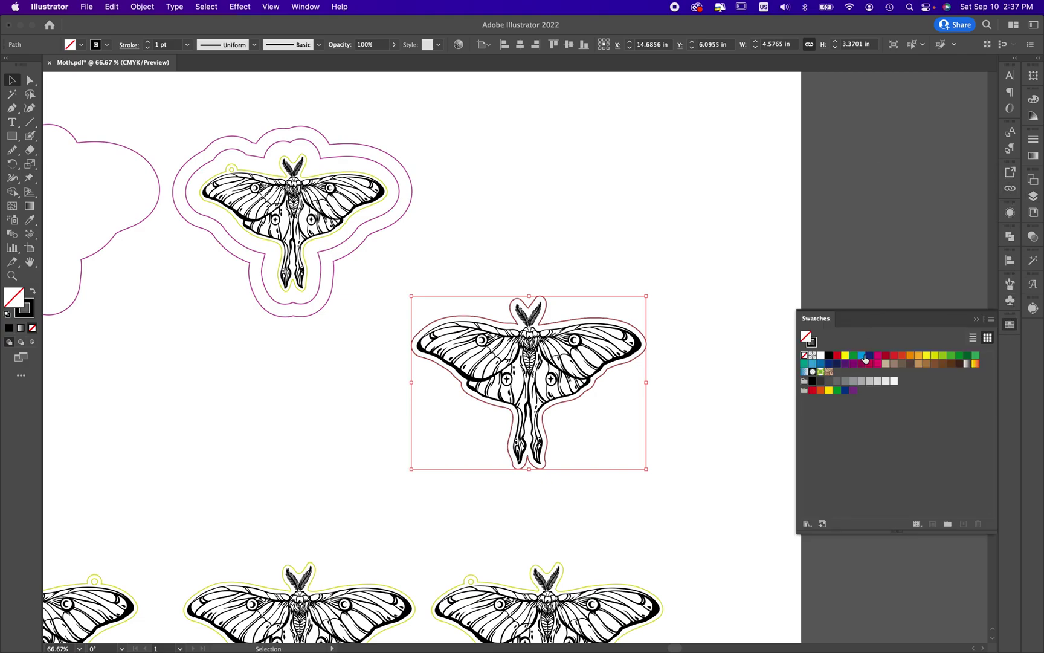
pyautogui.click(812, 342)
# Give the outline a magenta stroke and move the copied moth drawing left, out of its outline.
pyautogui.click(877, 357)
pyautogui.click(728, 373)
pyautogui.hscroll(-5, 731, 384)
pyautogui.scroll(-2, 731, 384)
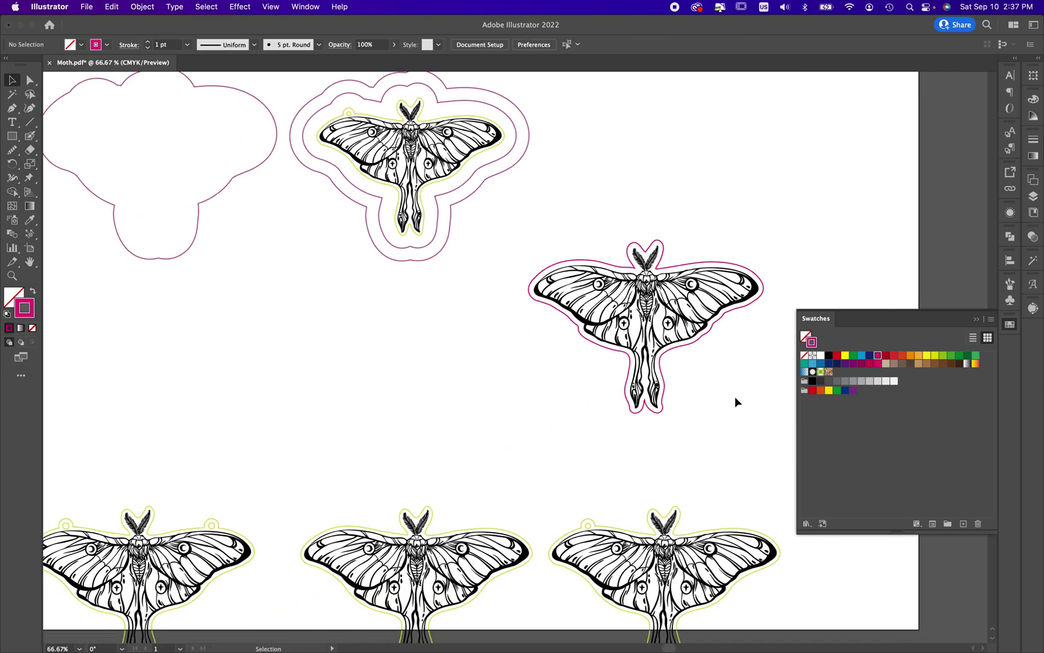
pyautogui.click(645, 307)
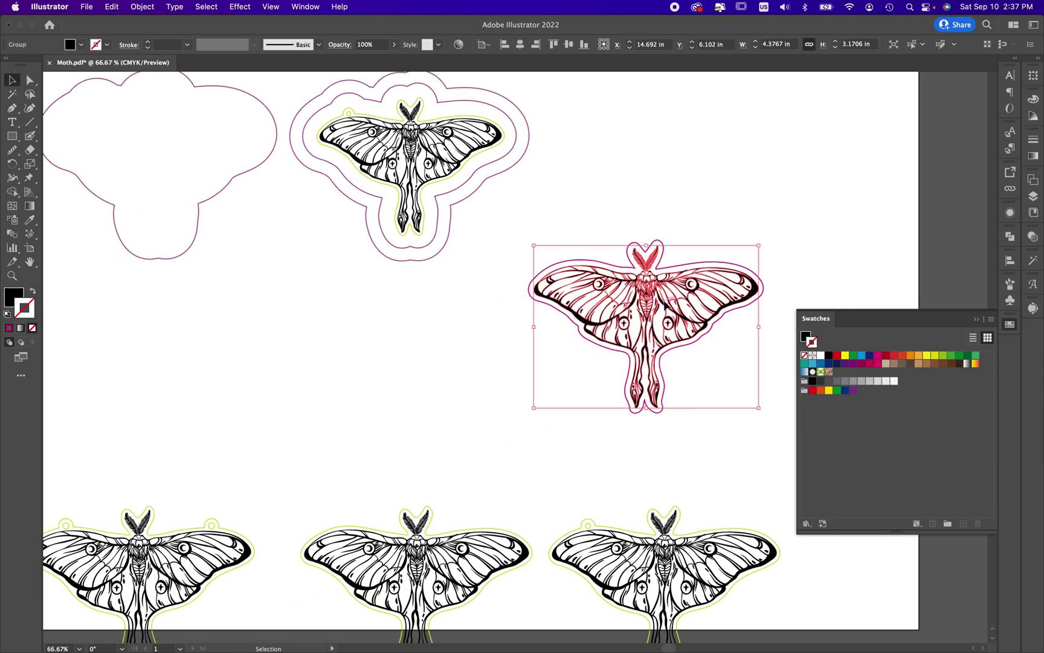
pyautogui.moveTo(665, 305); pyautogui.dragTo(326, 345)
pyautogui.hscroll(-5, 484, 438)
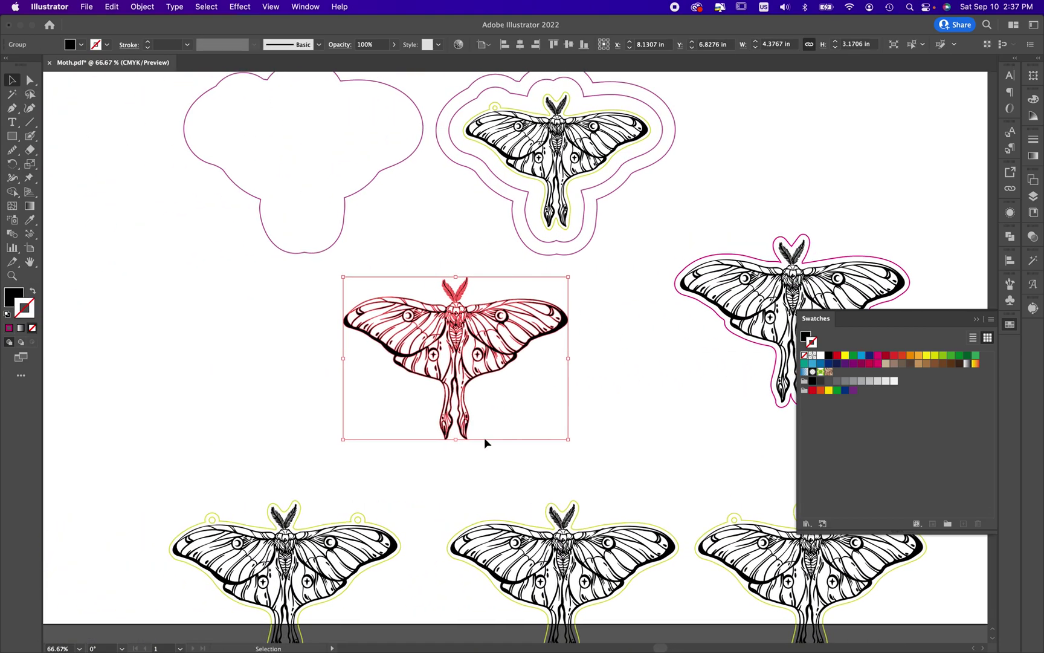
pyautogui.hscroll(-3, 485, 442)
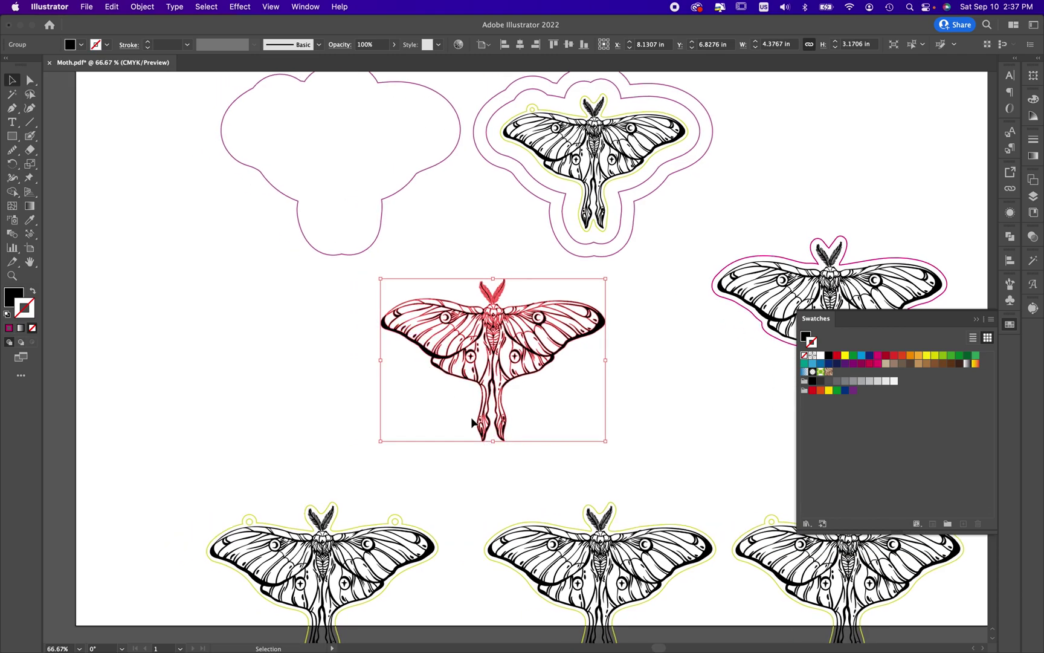
pyautogui.click(551, 483)
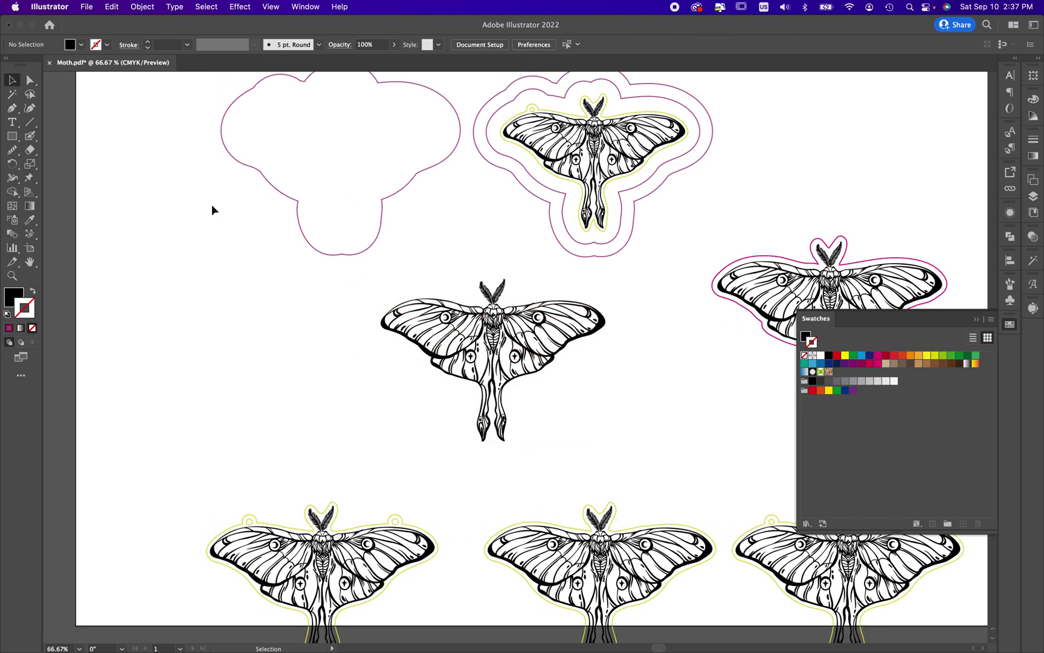
# Draw a red (#ef3c3c) filled rectangle over the moth drawing, starting at its top left.
pyautogui.click(13, 137)
pyautogui.doubleClick(10, 299)
pyautogui.write('ef3c3c')
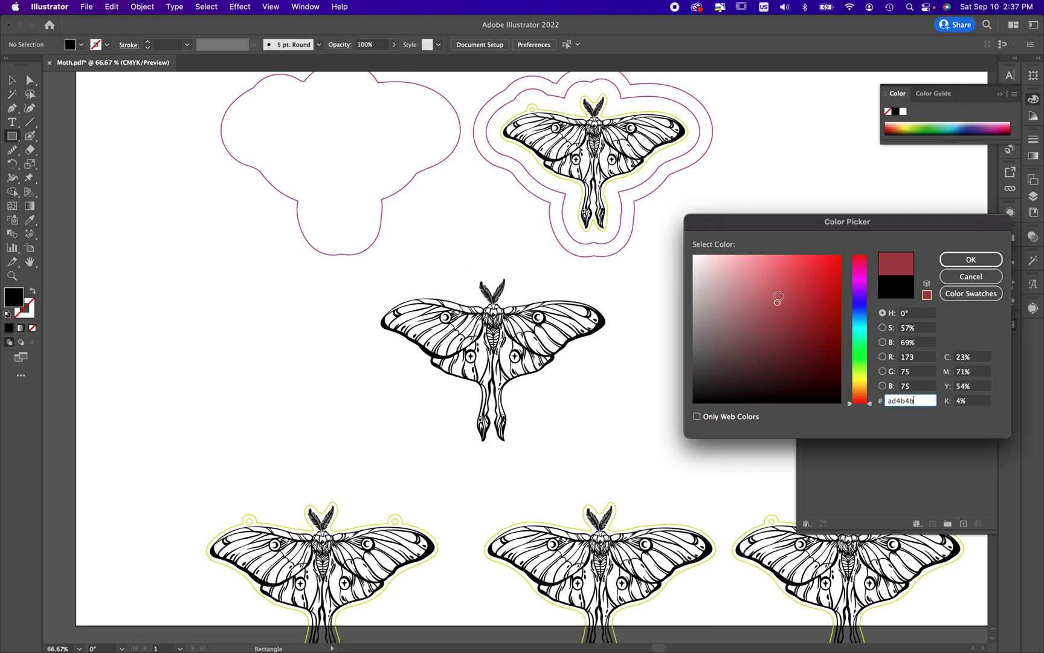
pyautogui.click(994, 260)
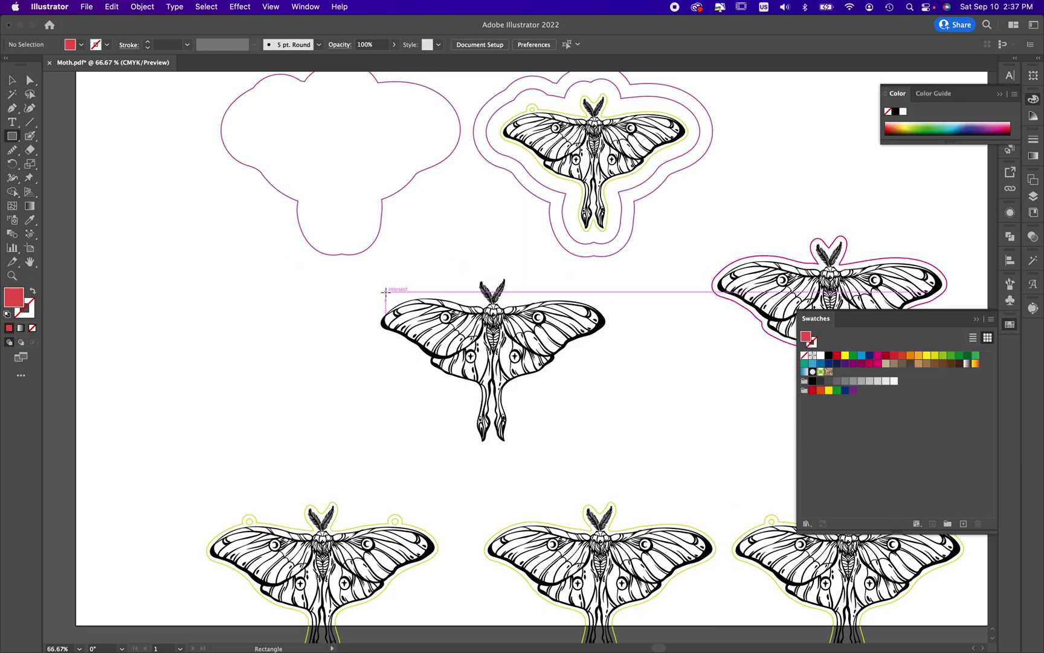
pyautogui.moveTo(368, 275); pyautogui.dragTo(629, 459)
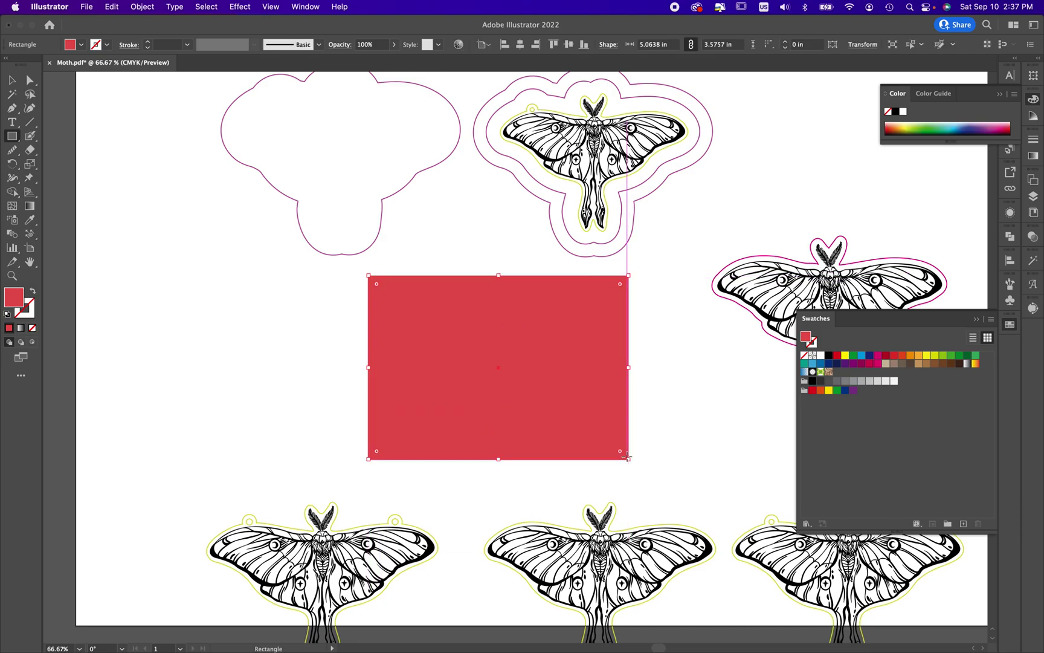
# Send the red rectangle to the back, behind the moth line art.
pyautogui.rightClick(508, 303)
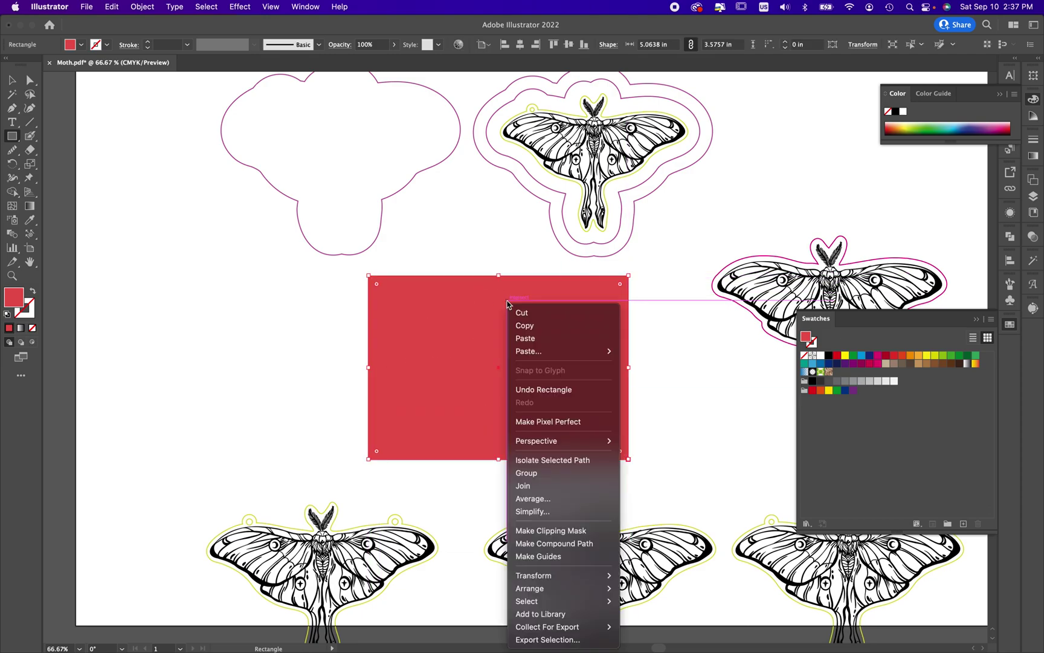
pyautogui.moveTo(565, 590)
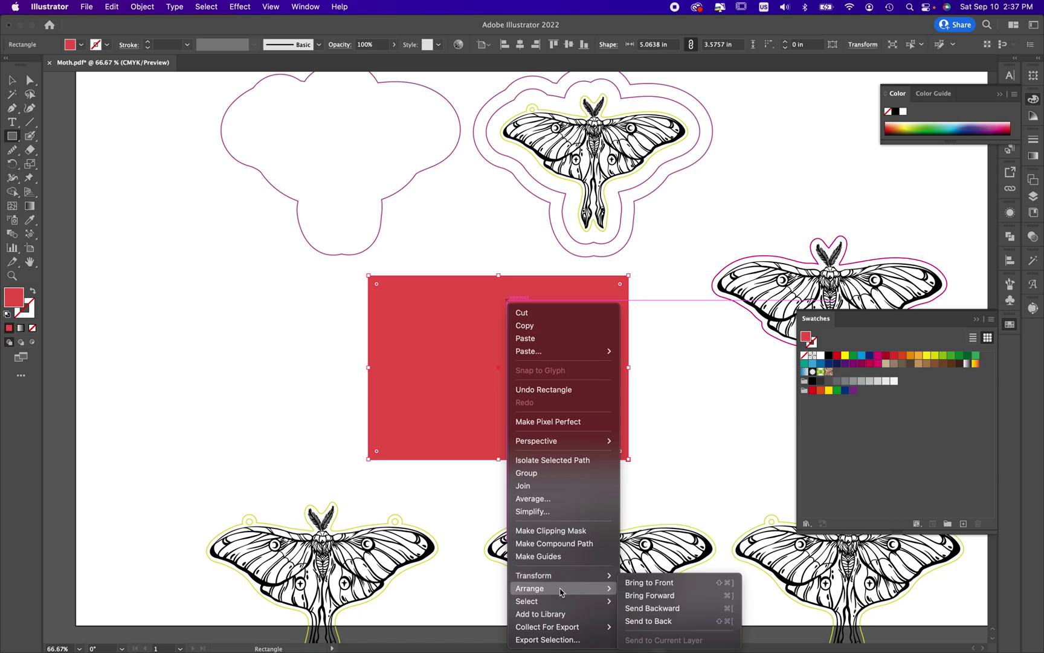
pyautogui.click(643, 619)
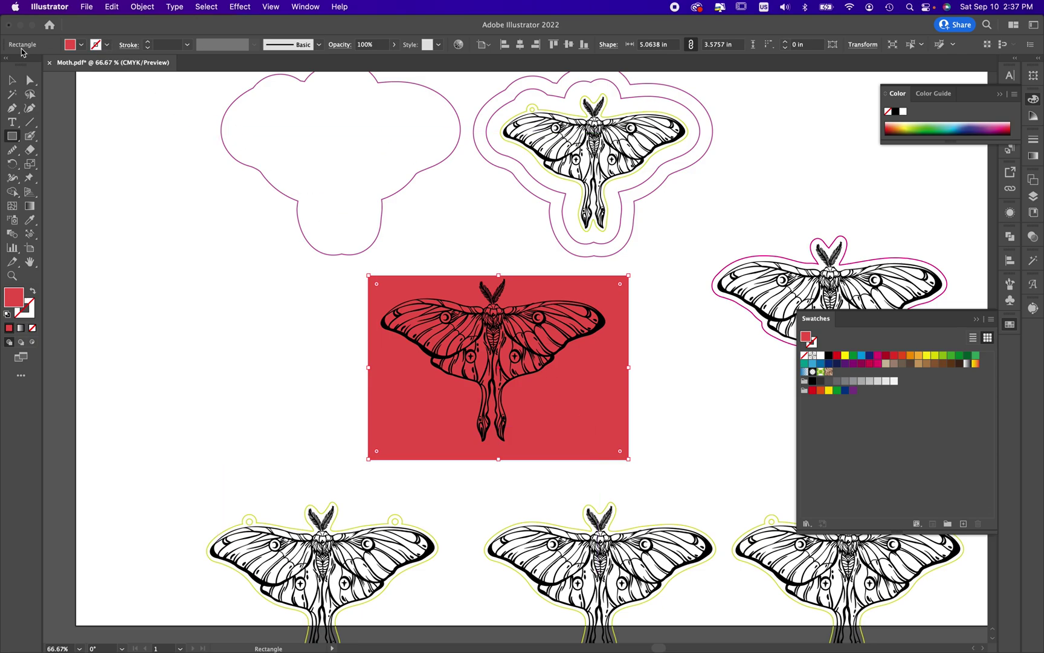
pyautogui.click(11, 79)
# Divide the red rectangle and the moth into separate pieces with Pathfinder.
pyautogui.click(977, 318)
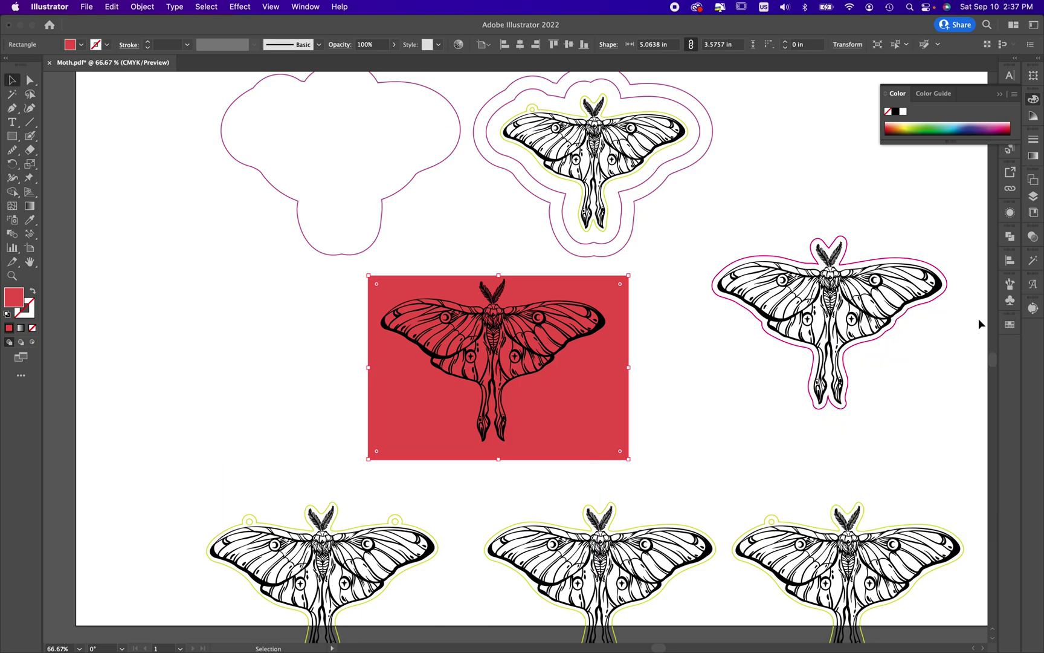
pyautogui.click(1012, 237)
pyautogui.click(679, 370)
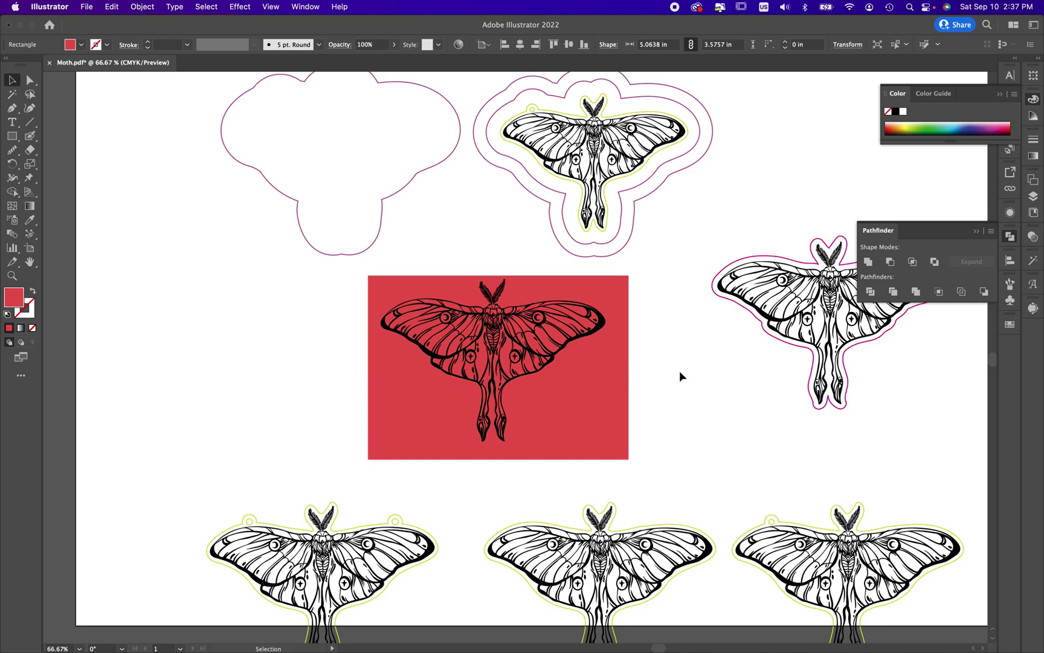
pyautogui.moveTo(659, 312); pyautogui.dragTo(381, 427)
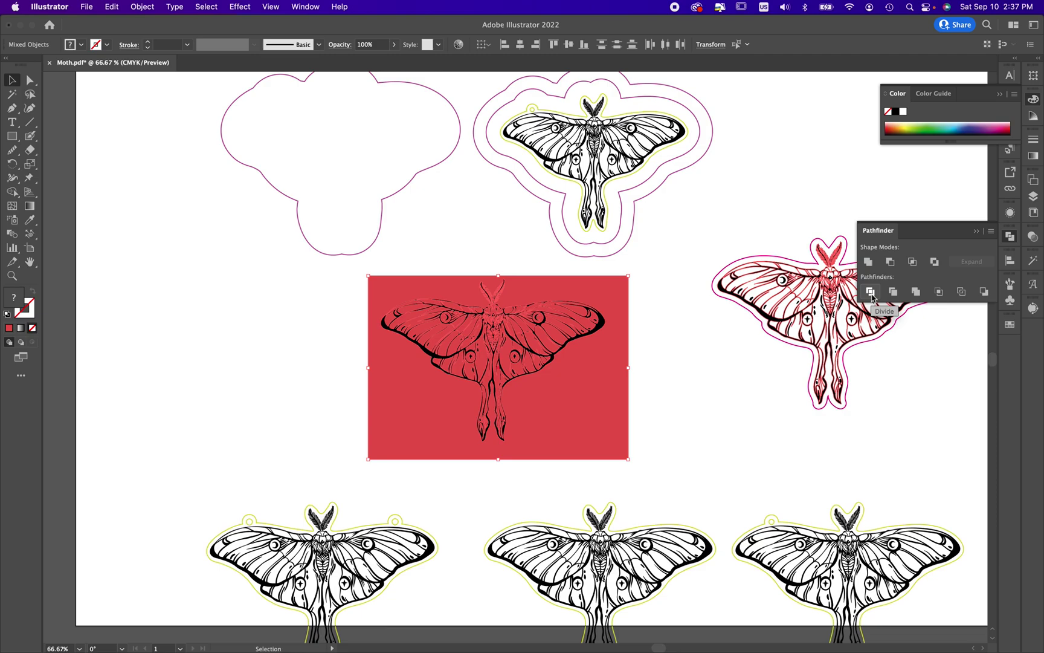
pyautogui.click(871, 292)
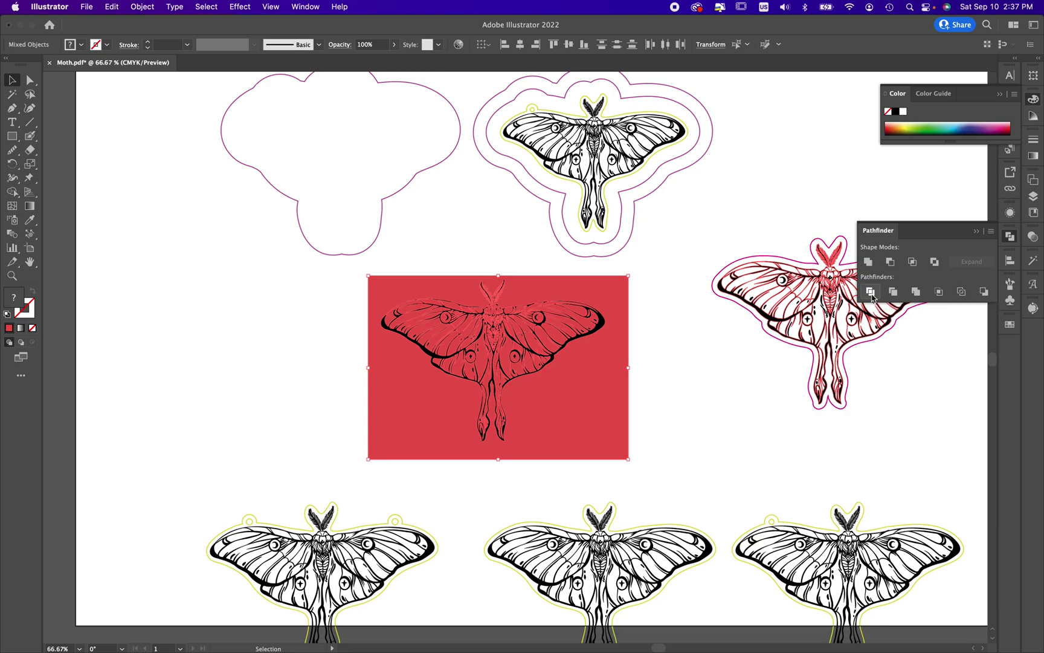
# With Direct Selection, drag the holed rectangle piece off the moth and delete it.
pyautogui.click(727, 385)
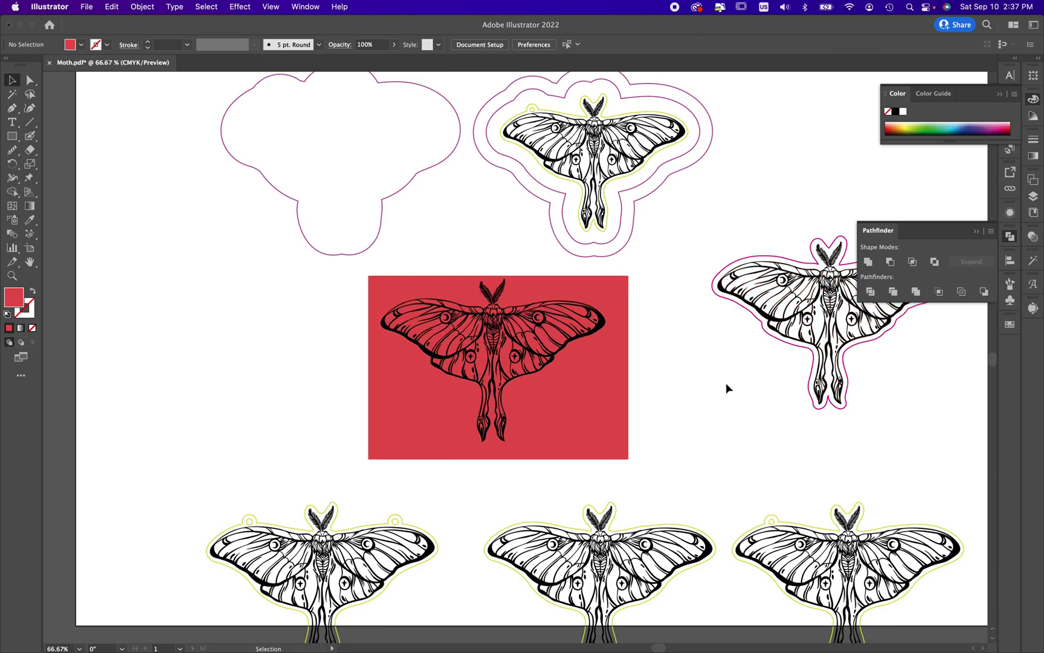
pyautogui.click(29, 80)
pyautogui.moveTo(595, 393); pyautogui.dragTo(672, 397)
pyautogui.press('cmd+z')
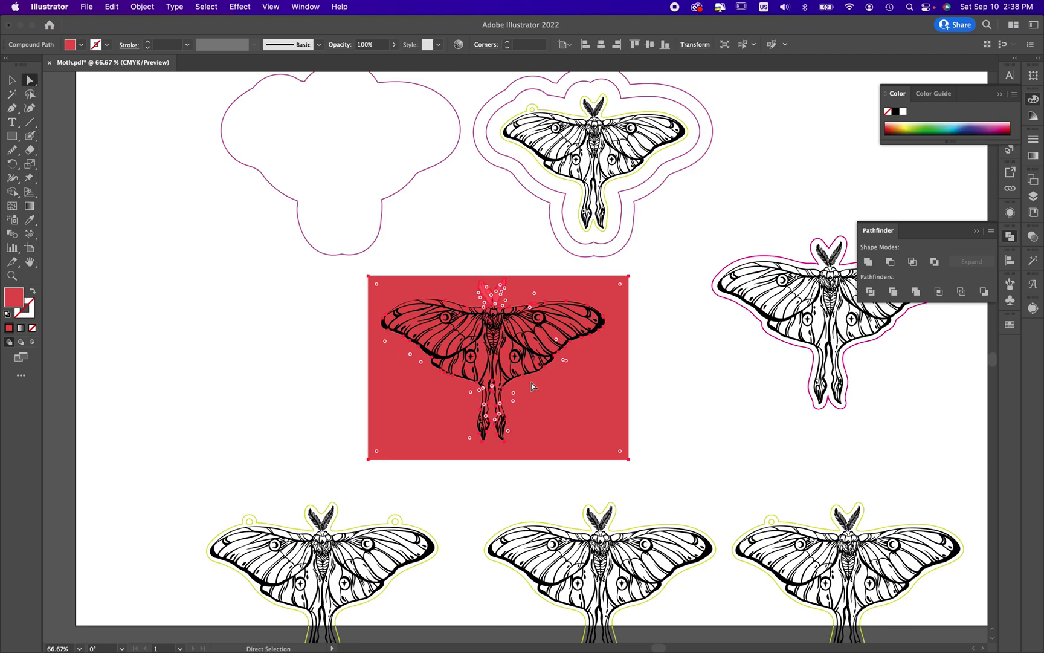
pyautogui.moveTo(552, 404); pyautogui.dragTo(649, 420)
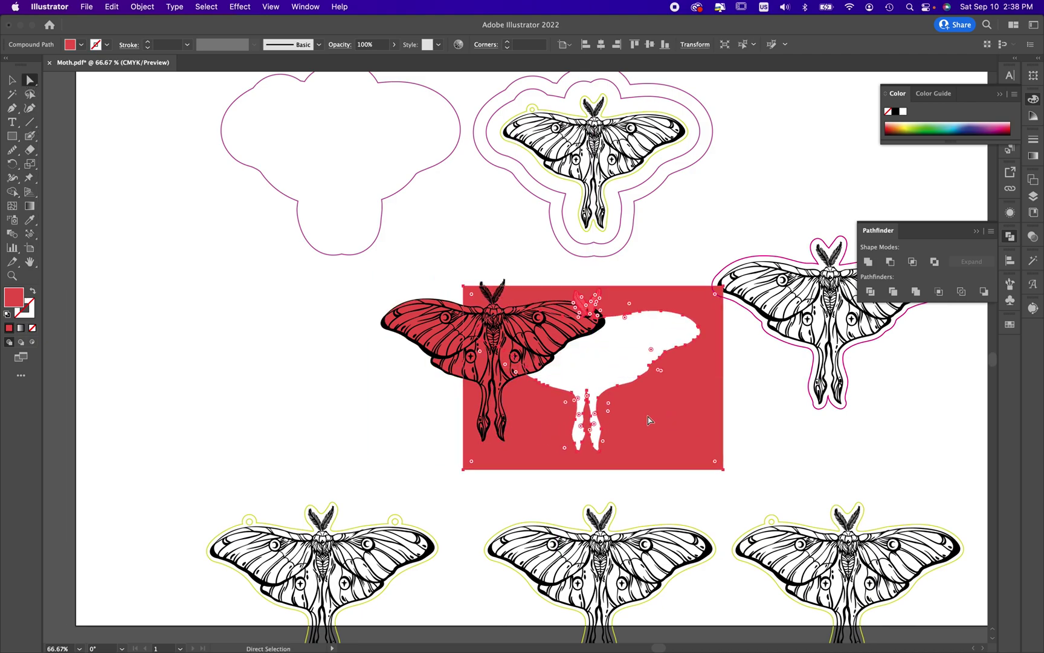
pyautogui.press('Delete')
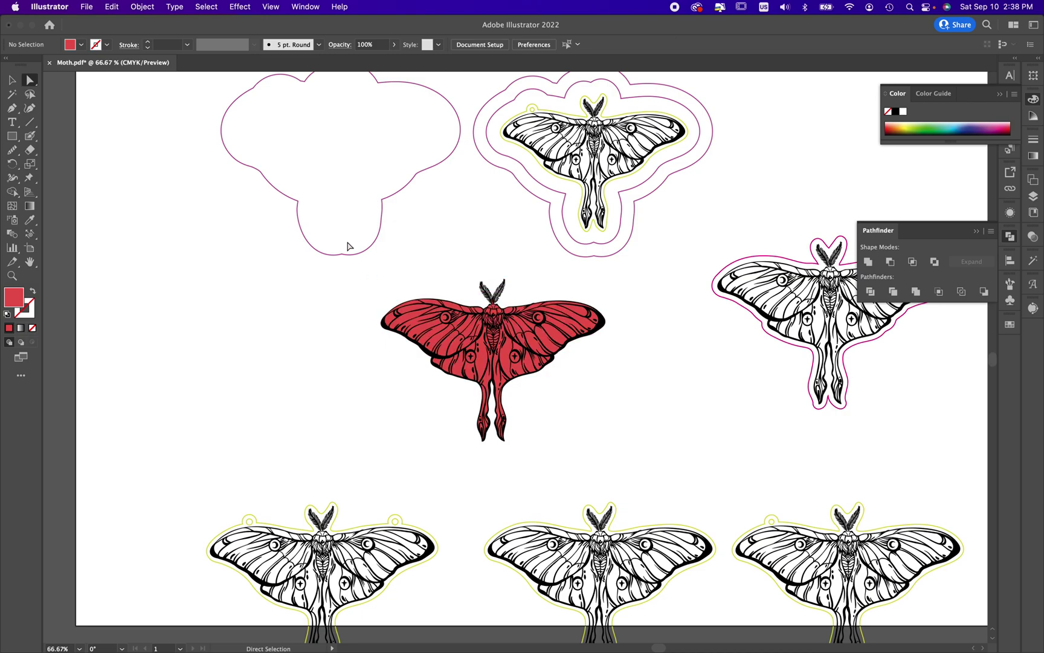
pyautogui.click(12, 80)
pyautogui.press('super+equal')
pyautogui.press('super+equal')
pyautogui.press('super+equal')
pyautogui.press('super+equal')
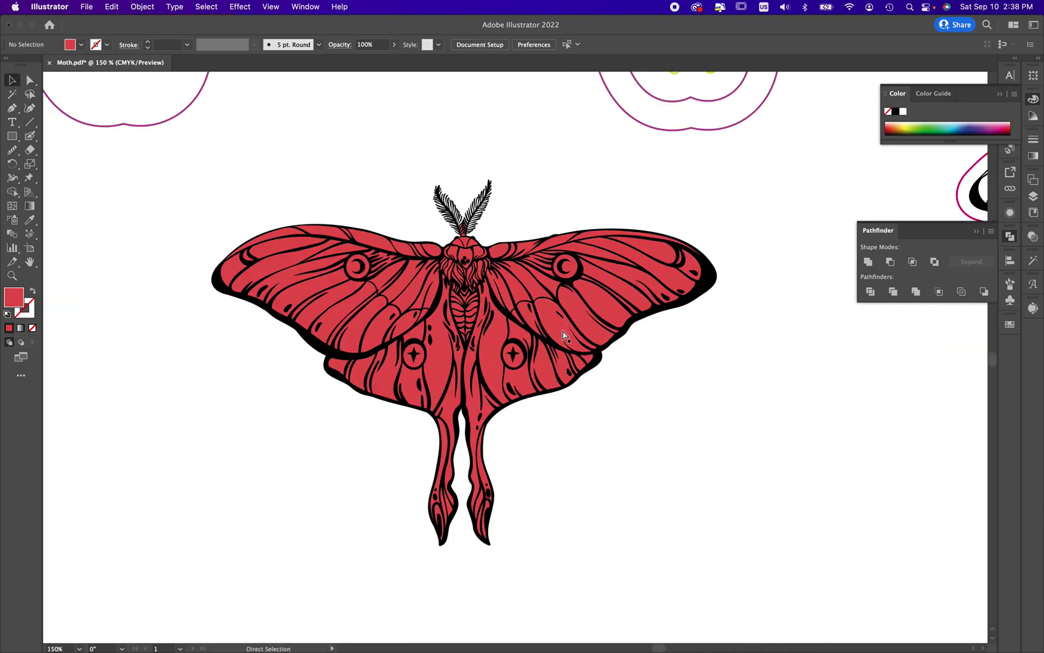
pyautogui.scroll(2, 461, 186)
pyautogui.hscroll(-2, 461, 186)
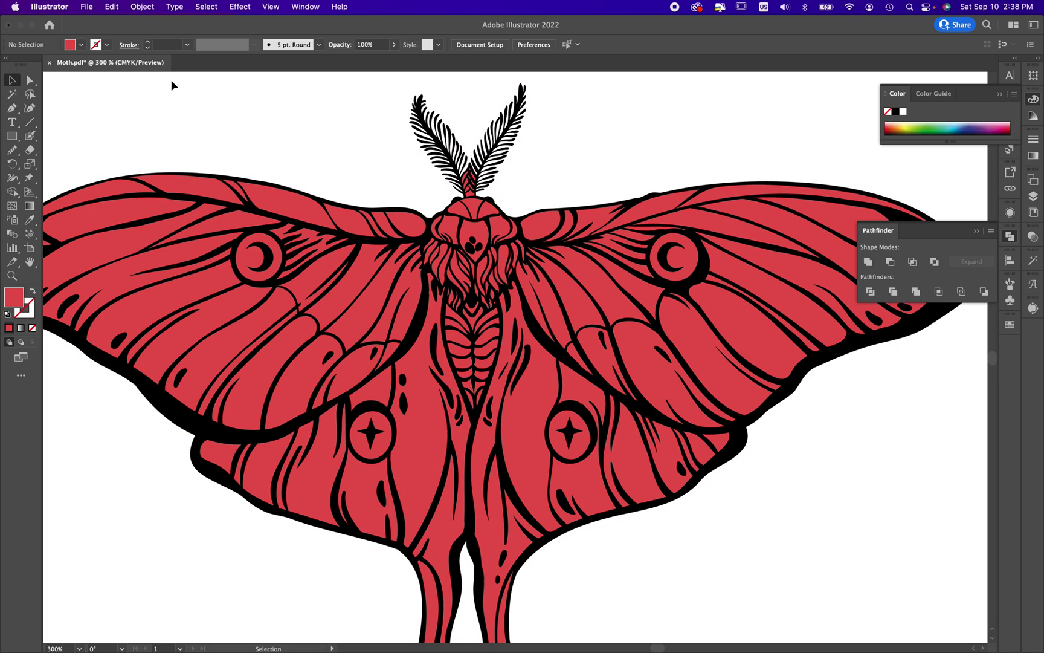
pyautogui.click(30, 80)
pyautogui.scroll(-2, 592, 171)
pyautogui.hscroll(-1, 592, 171)
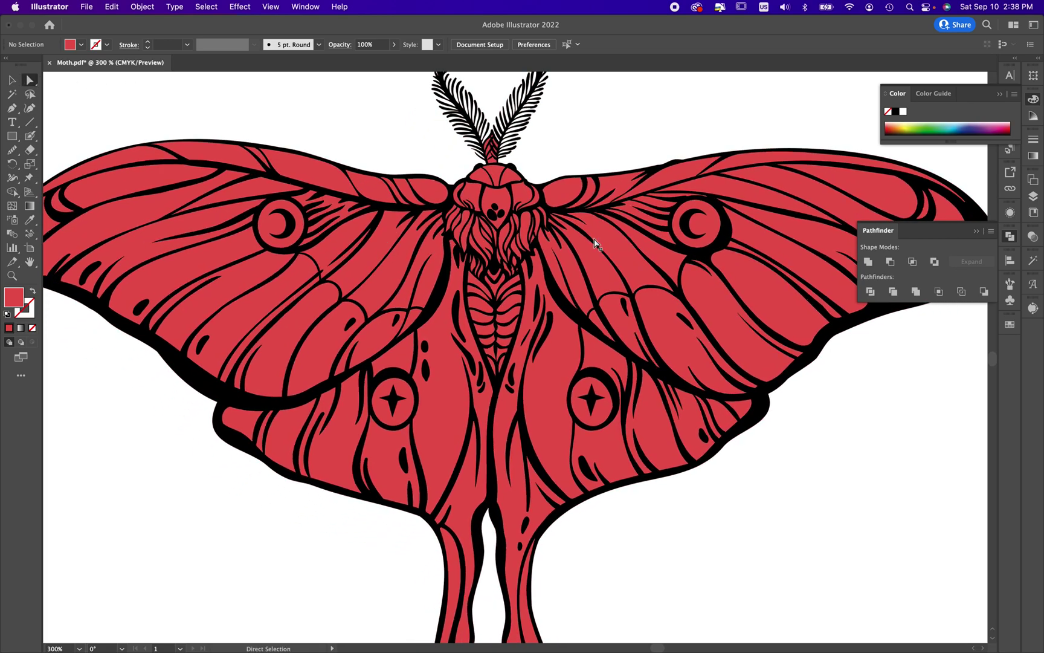
pyautogui.click(620, 282)
pyautogui.keyDown('shift'); pyautogui.click(671, 266); pyautogui.keyUp('shift')
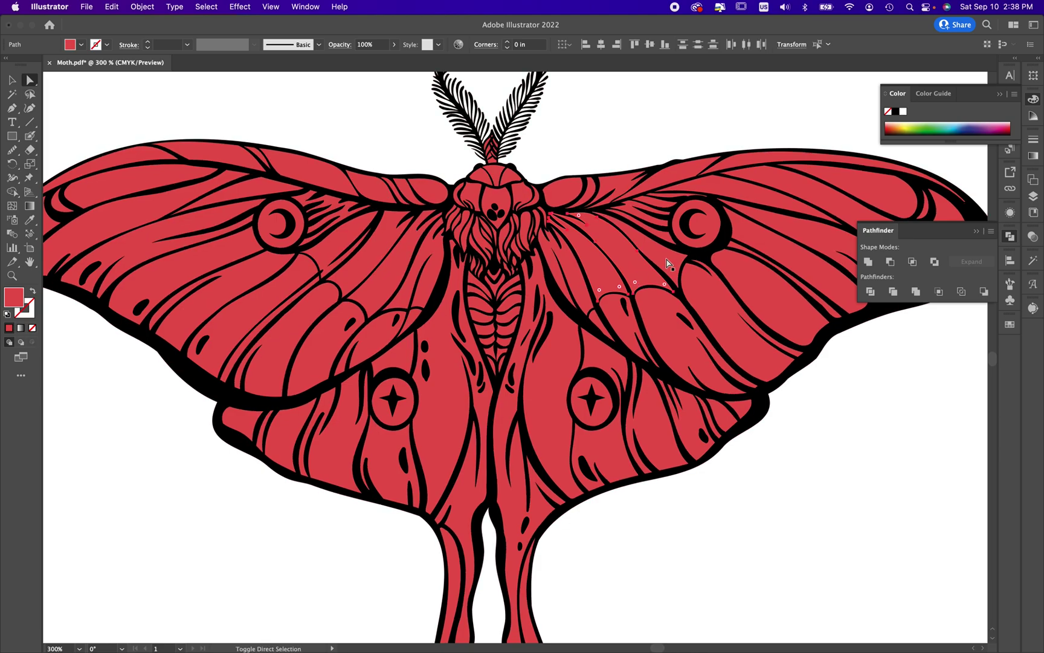
pyautogui.keyDown('shift'); pyautogui.click(580, 293); pyautogui.keyUp('shift')
pyautogui.click(944, 125)
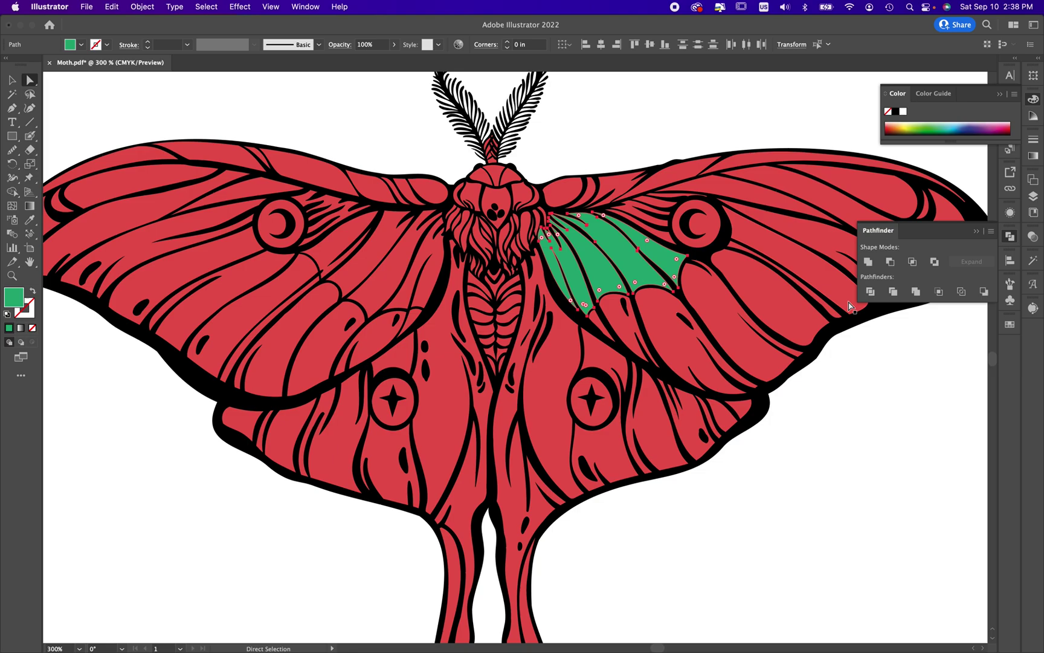
pyautogui.press('super+z')
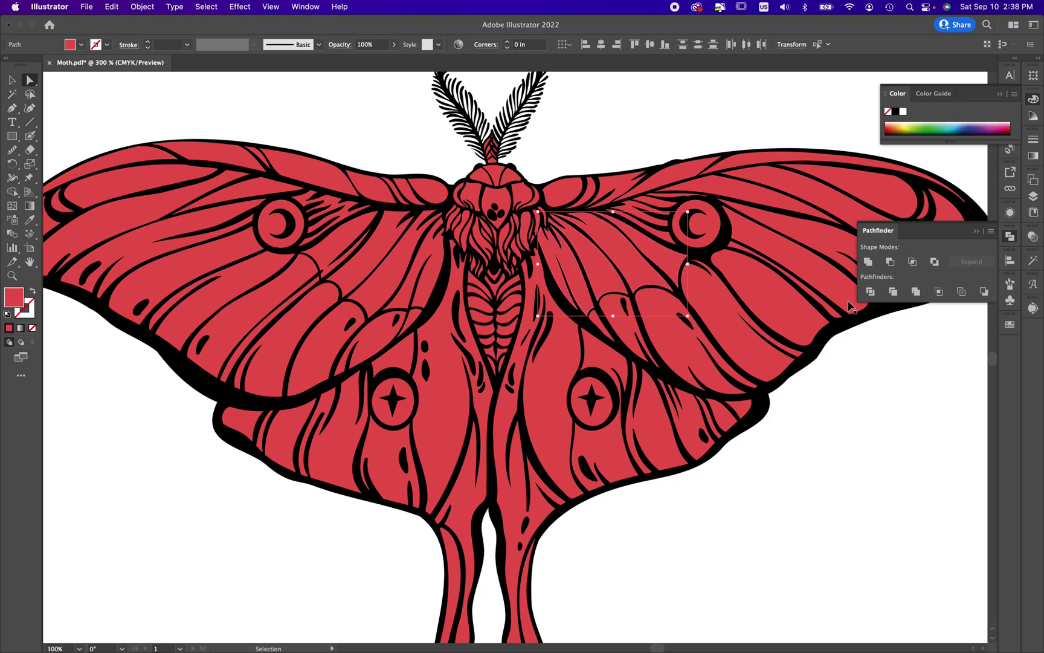
pyautogui.press('super+minus')
pyautogui.press('super+minus')
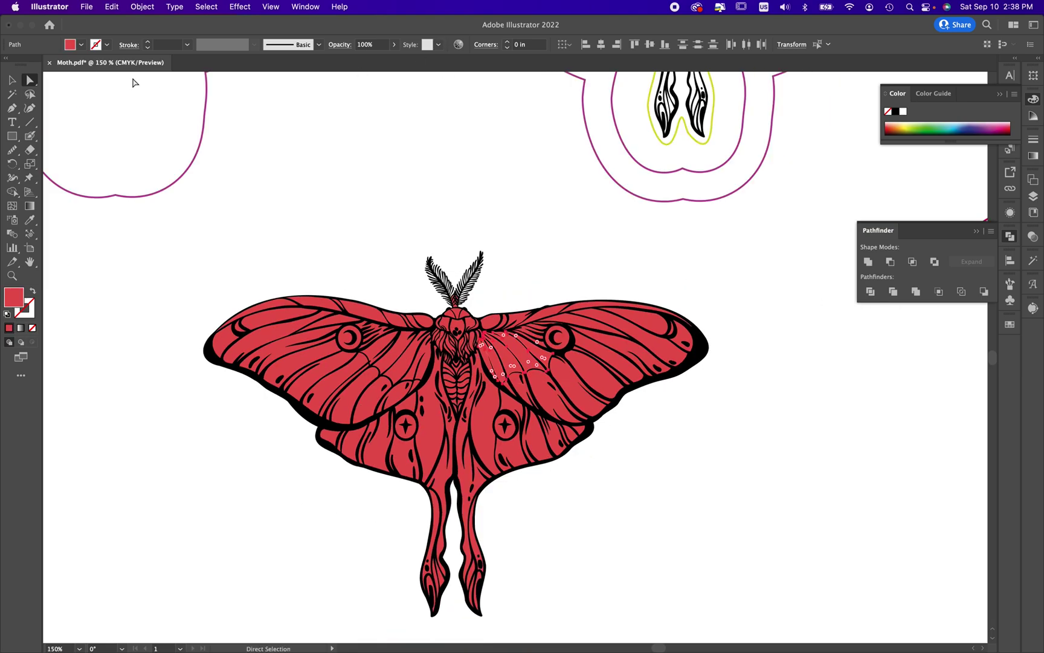
pyautogui.click(14, 80)
pyautogui.click(539, 214)
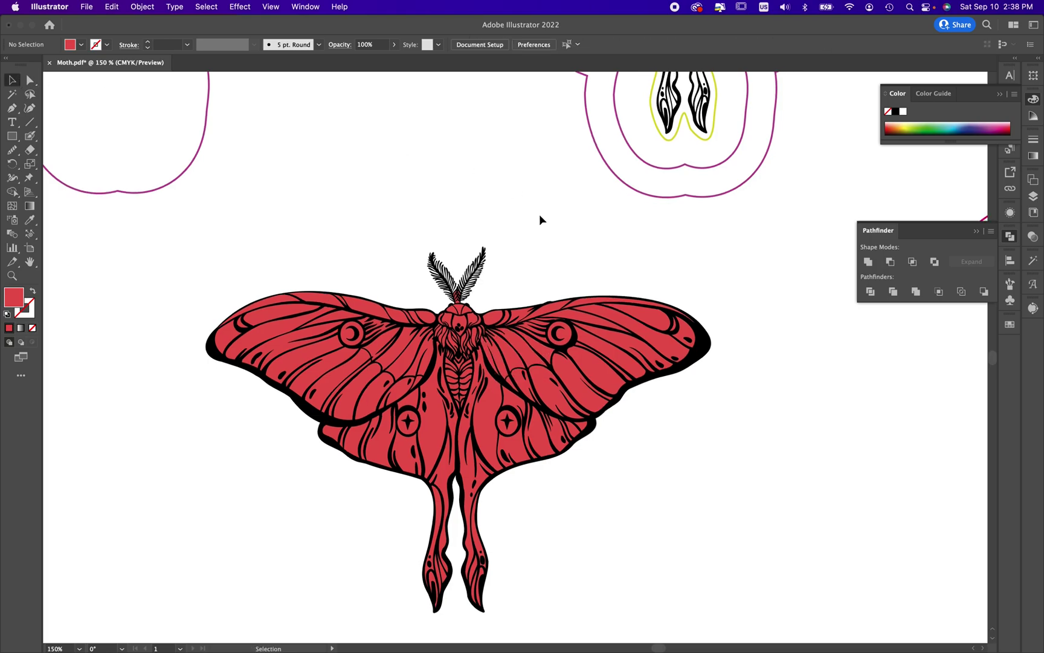
pyautogui.scroll(-3, 539, 214)
pyautogui.hscroll(-3, 539, 214)
# Unite every piece of the red moth into one black silhouette with Pathfinder, then reselect it.
pyautogui.moveTo(494, 423); pyautogui.dragTo(709, 480)
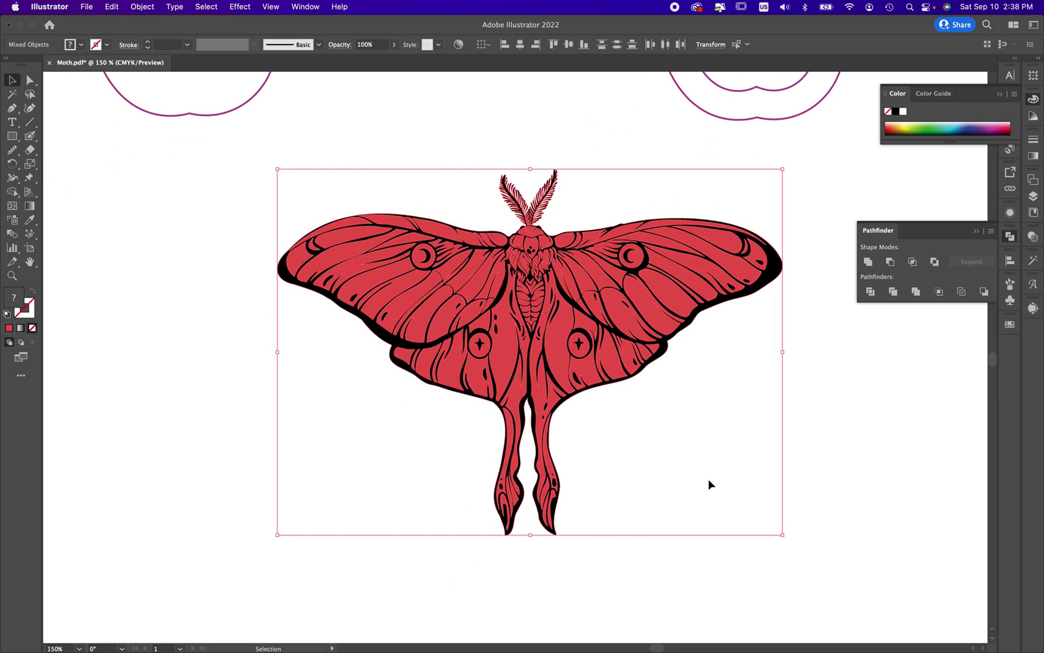
pyautogui.click(867, 261)
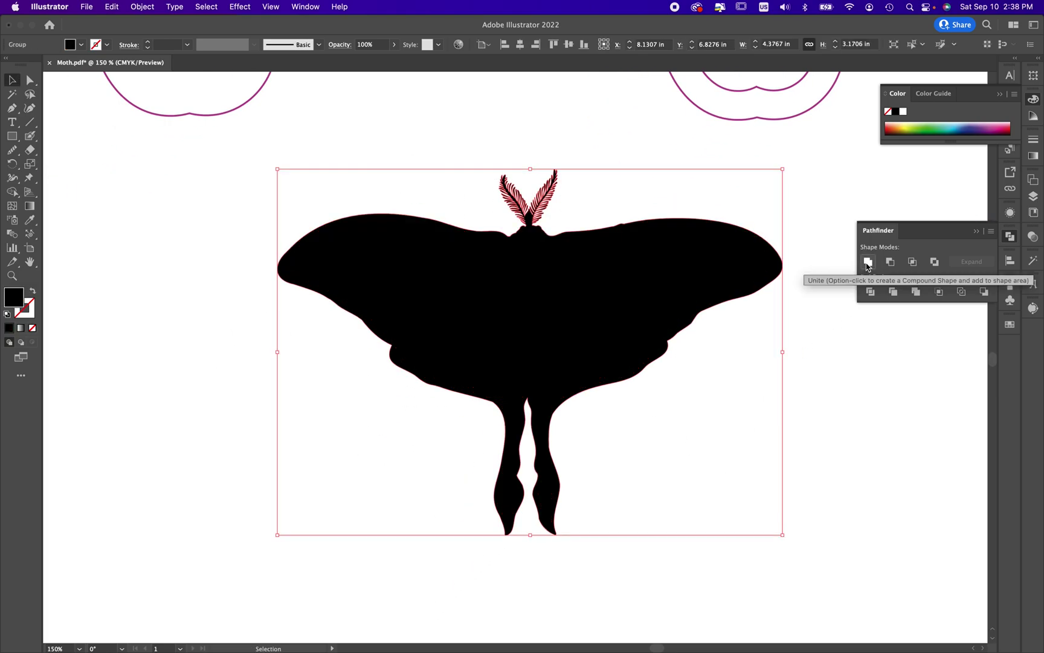
pyautogui.click(788, 446)
pyautogui.press('super+minus')
pyautogui.press('super+minus')
pyautogui.press('super+minus')
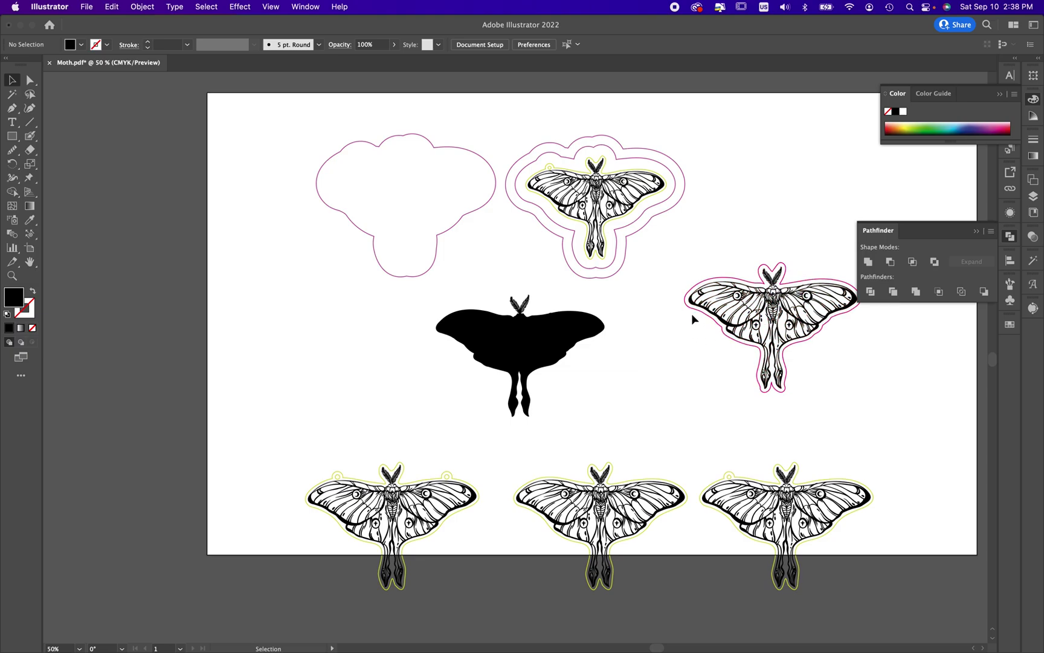
pyautogui.click(547, 346)
# Start a Pen path at the antennae base and trace around the left antenna.
pyautogui.press('super+plus')
pyautogui.press('super+plus')
pyautogui.press('super+plus')
pyautogui.press('super+plus')
pyautogui.press('super+plus')
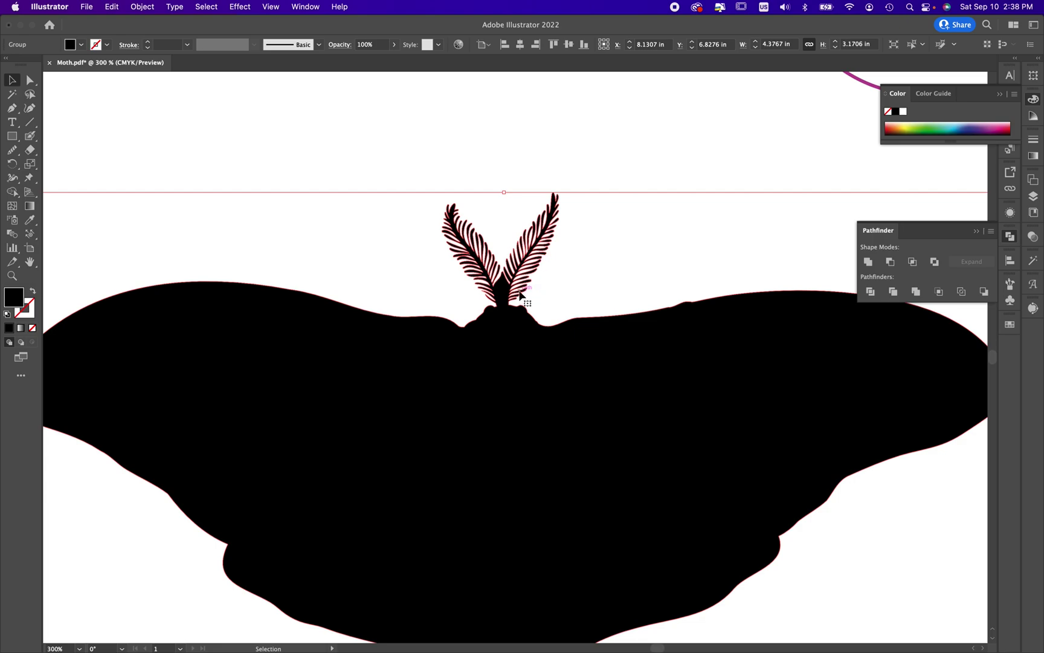
pyautogui.click(560, 292)
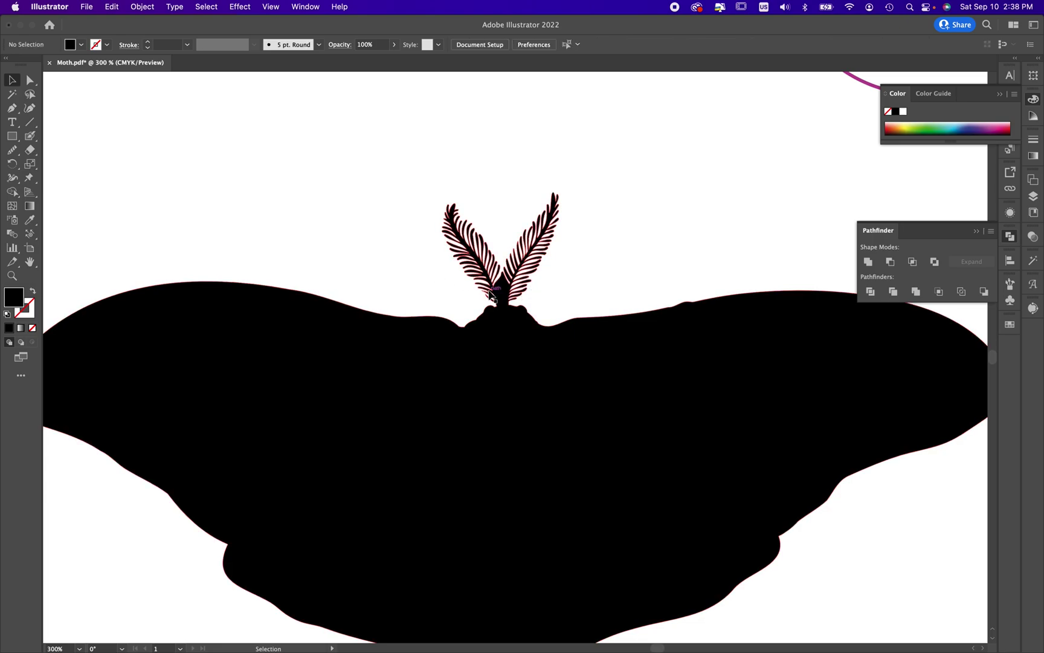
pyautogui.click(13, 108)
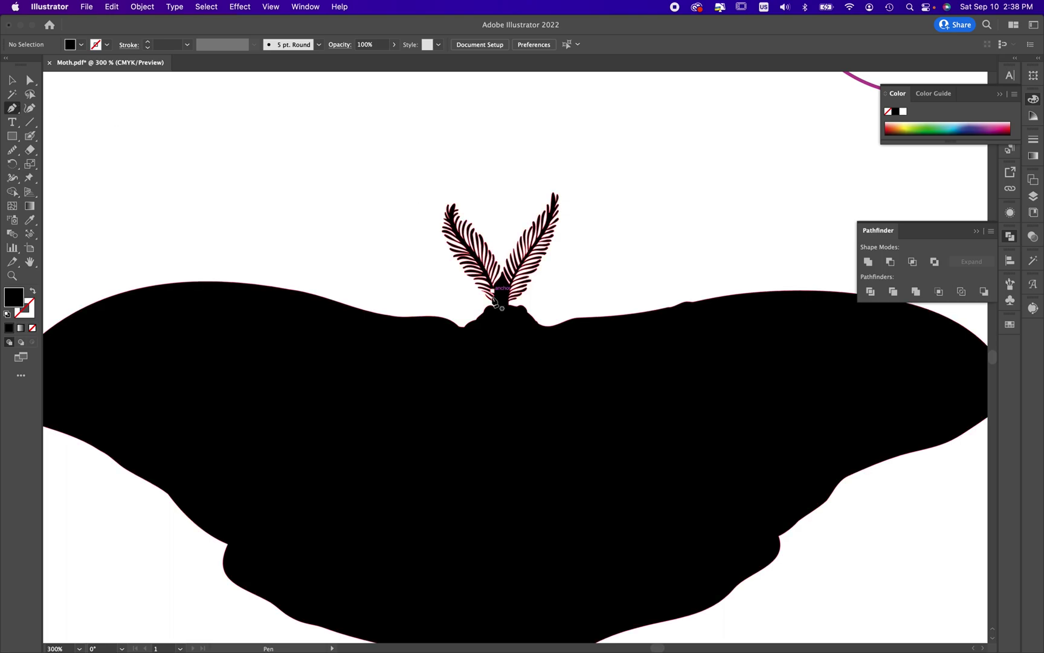
pyautogui.click(490, 301)
pyautogui.moveTo(490, 301); pyautogui.dragTo(476, 288)
pyautogui.click(445, 243)
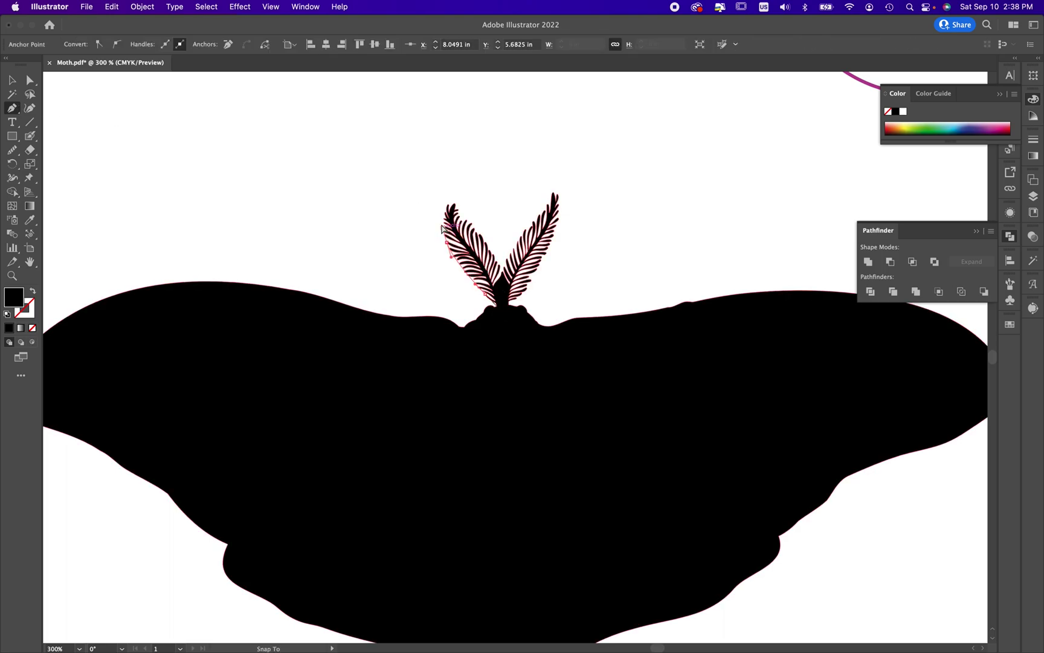
pyautogui.moveTo(448, 206); pyautogui.dragTo(459, 200)
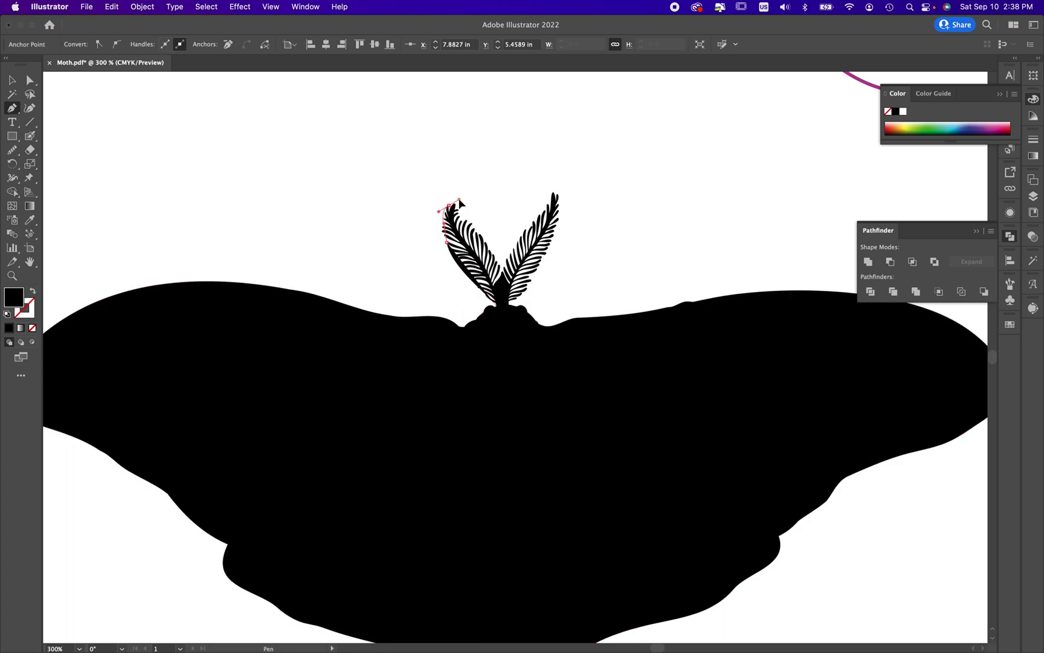
pyautogui.click(477, 234)
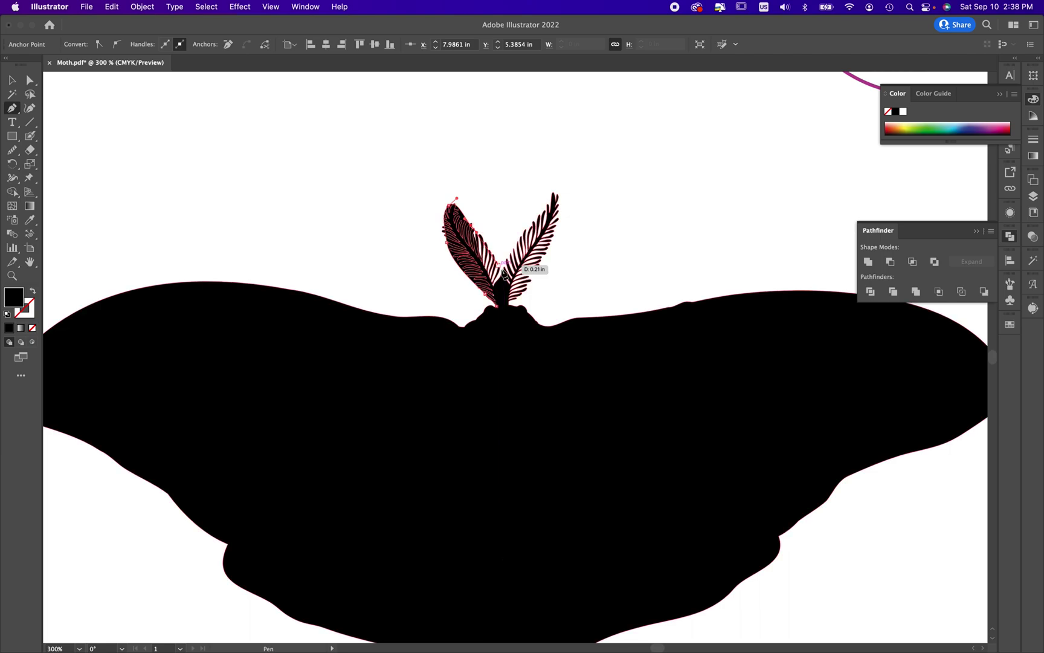
pyautogui.click(502, 261)
pyautogui.moveTo(502, 277); pyautogui.dragTo(505, 284)
# Continue the path around the right antenna and close it into a solid shape.
pyautogui.click(506, 261)
pyautogui.click(513, 248)
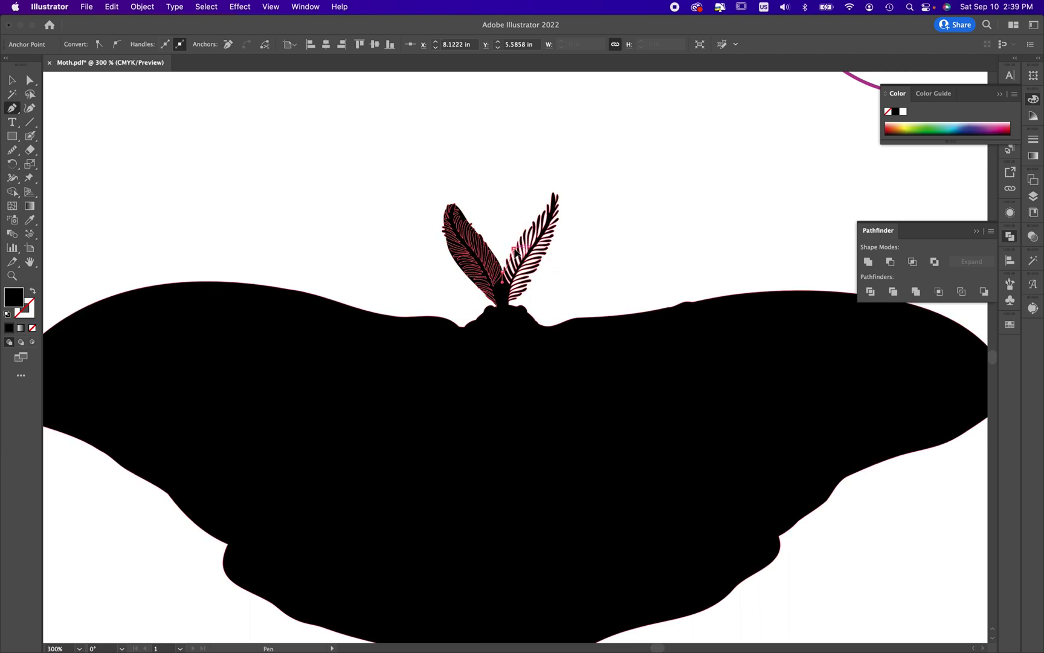
pyautogui.click(523, 236)
pyautogui.click(532, 225)
pyautogui.keyDown('super'); pyautogui.click(554, 200); pyautogui.keyUp('super')
pyautogui.press('super+equal')
pyautogui.press('super+equal')
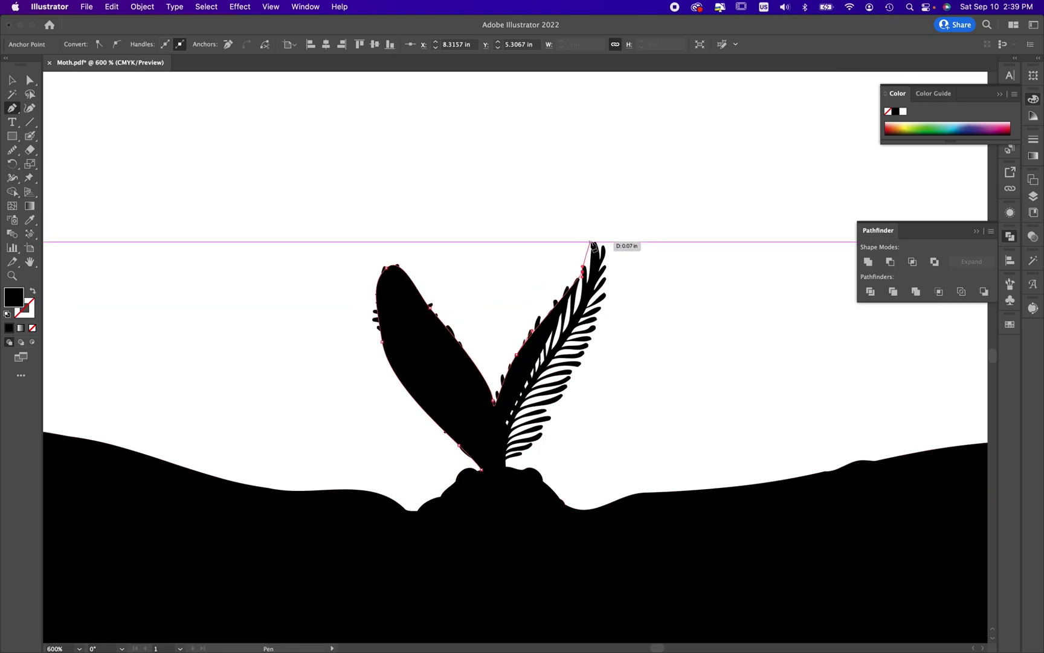
pyautogui.moveTo(596, 243); pyautogui.dragTo(607, 257)
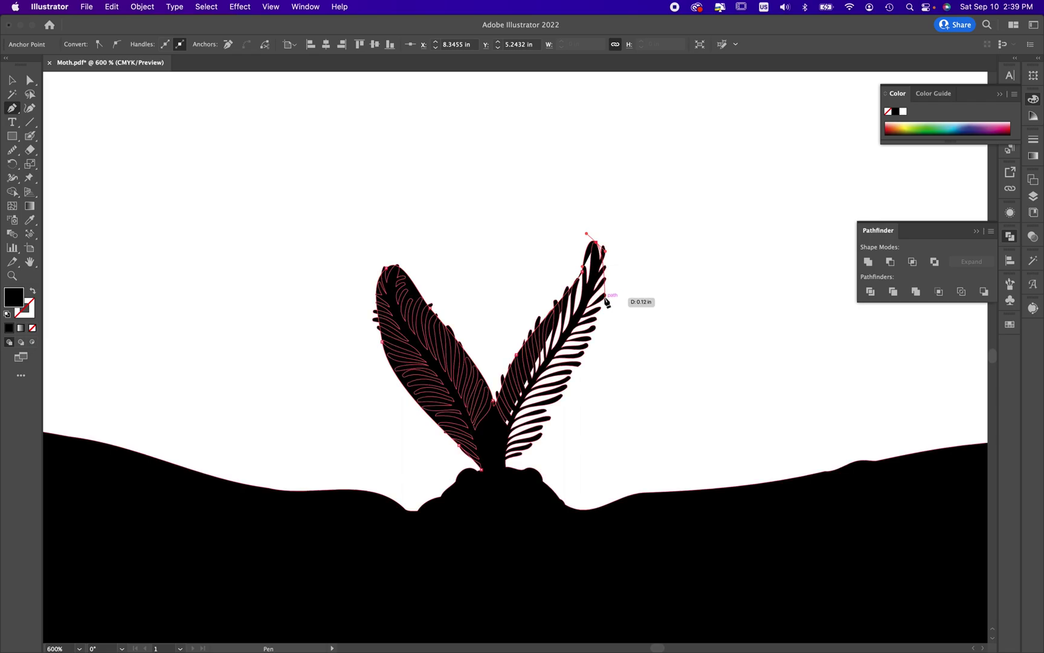
pyautogui.moveTo(604, 296); pyautogui.dragTo(598, 337)
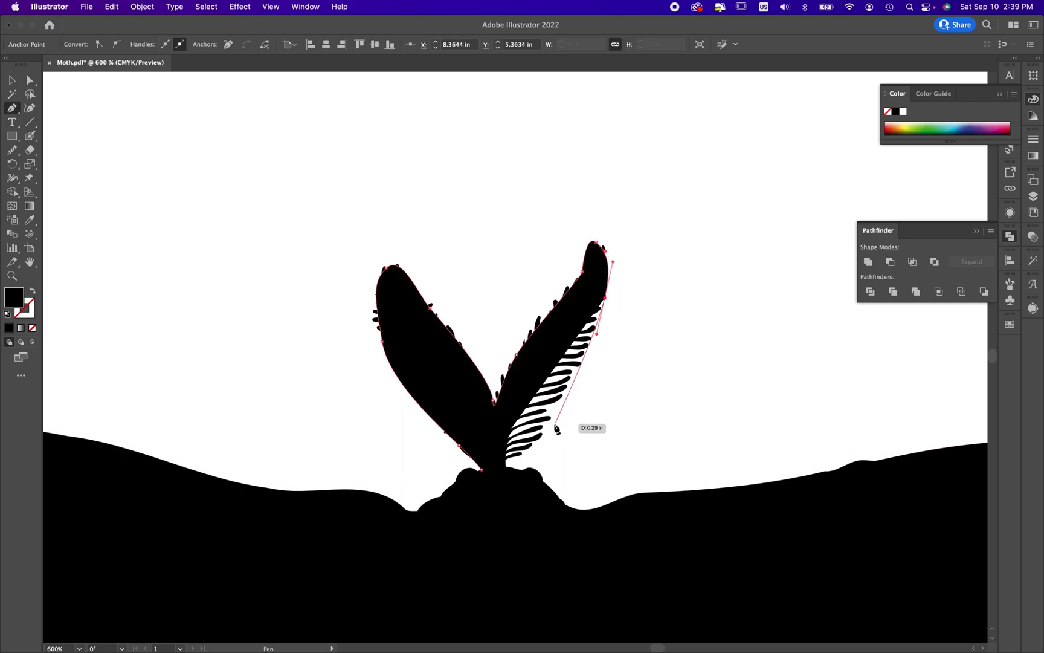
pyautogui.moveTo(546, 428); pyautogui.dragTo(516, 490)
pyautogui.click(514, 485)
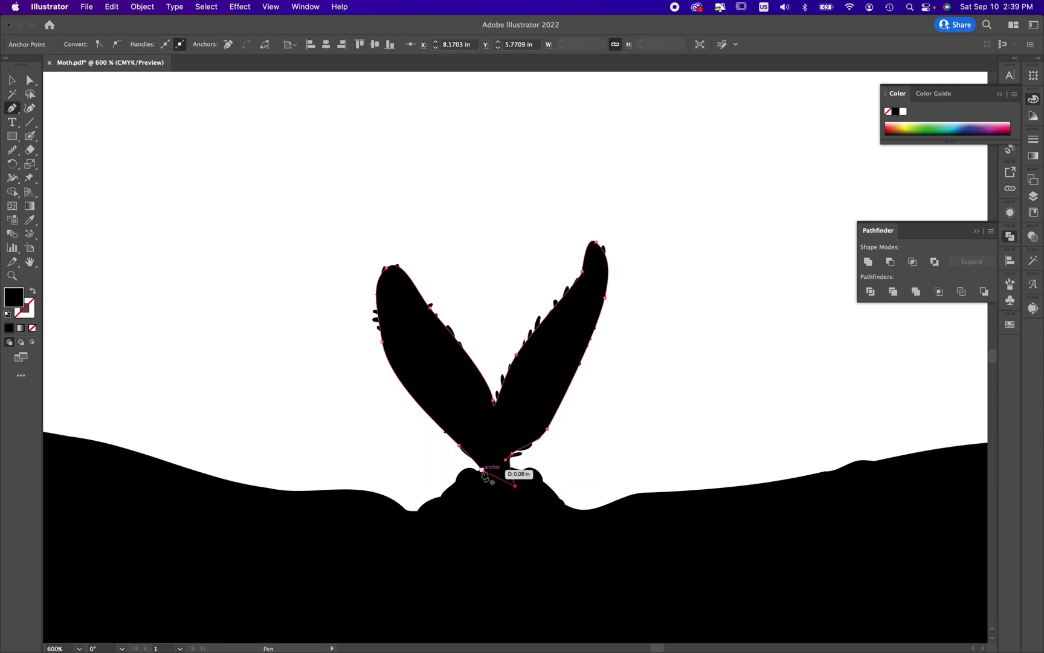
pyautogui.click(481, 468)
# Unite the traced antenna shapes with the black moth body using Pathfinder.
pyautogui.press('v')
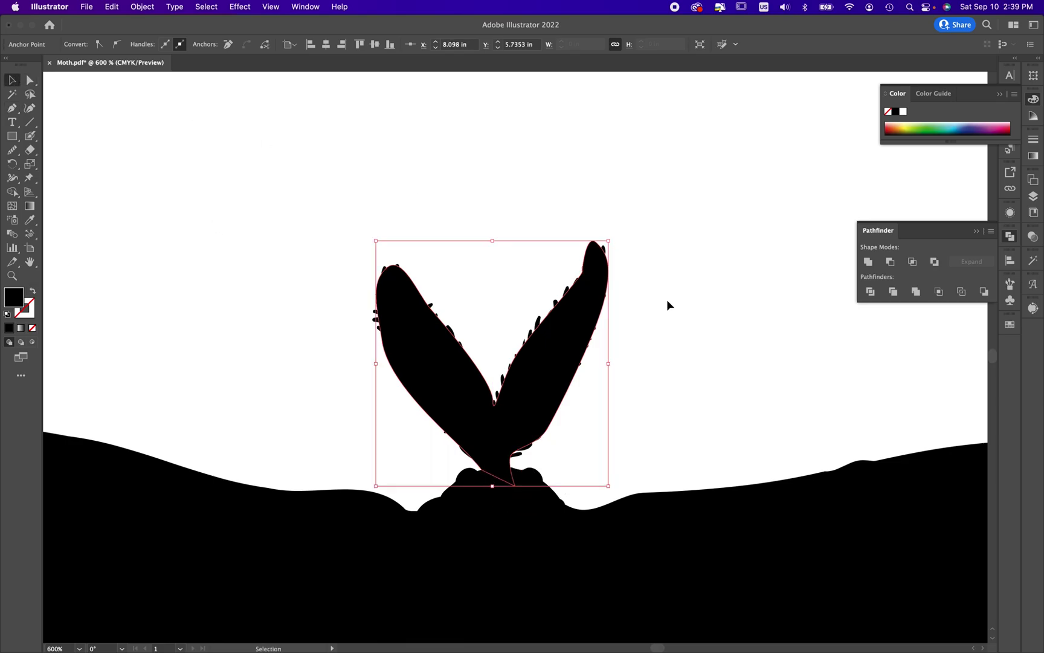
pyautogui.moveTo(669, 297); pyautogui.dragTo(449, 491)
pyautogui.click(868, 261)
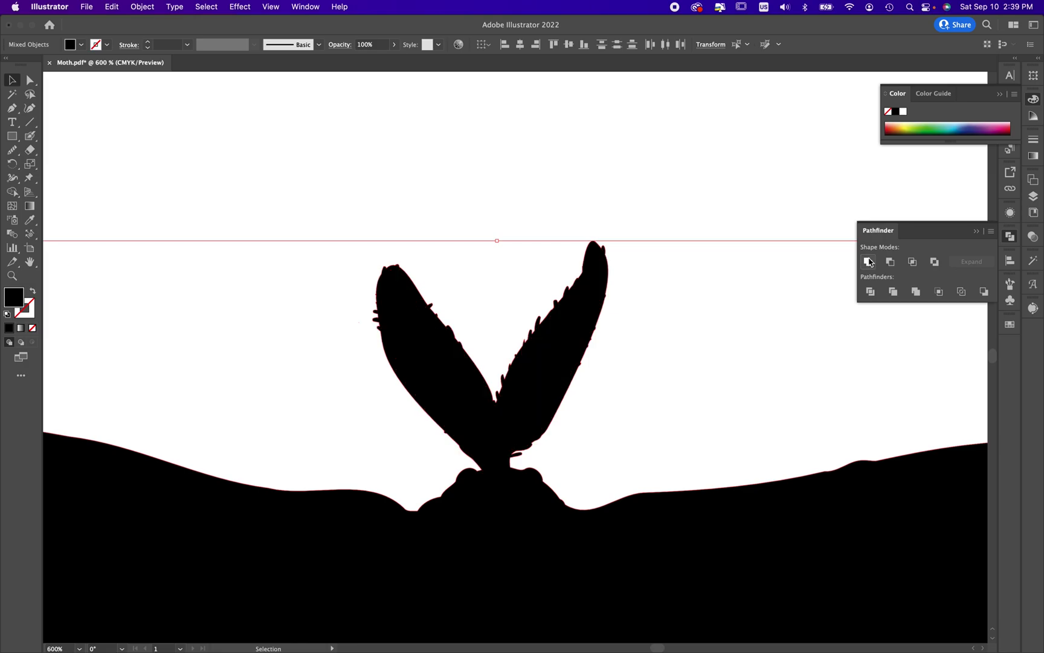
pyautogui.press('super+minus')
pyautogui.press('super+minus')
pyautogui.press('super+minus')
pyautogui.press('super+minus')
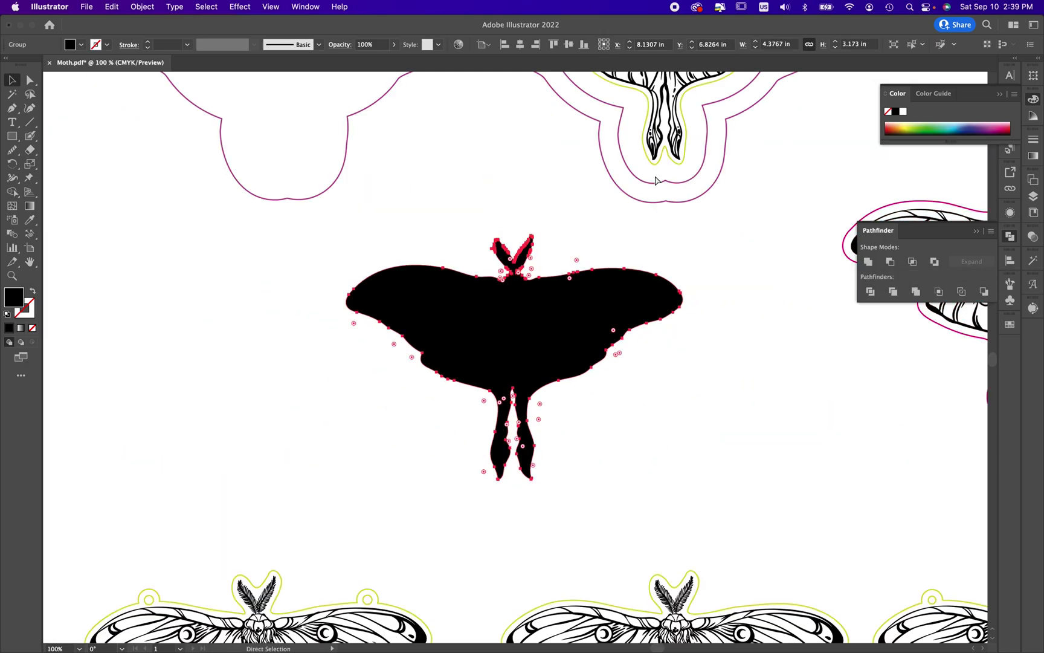
pyautogui.press('super+plus')
pyautogui.press('super+plus')
pyautogui.press('super+plus')
pyautogui.press('super+plus')
# Shrink the Blob Brush three sizes and paint along both antennae's inner, outer and tip edges.
pyautogui.scroll(1, 233, 212)
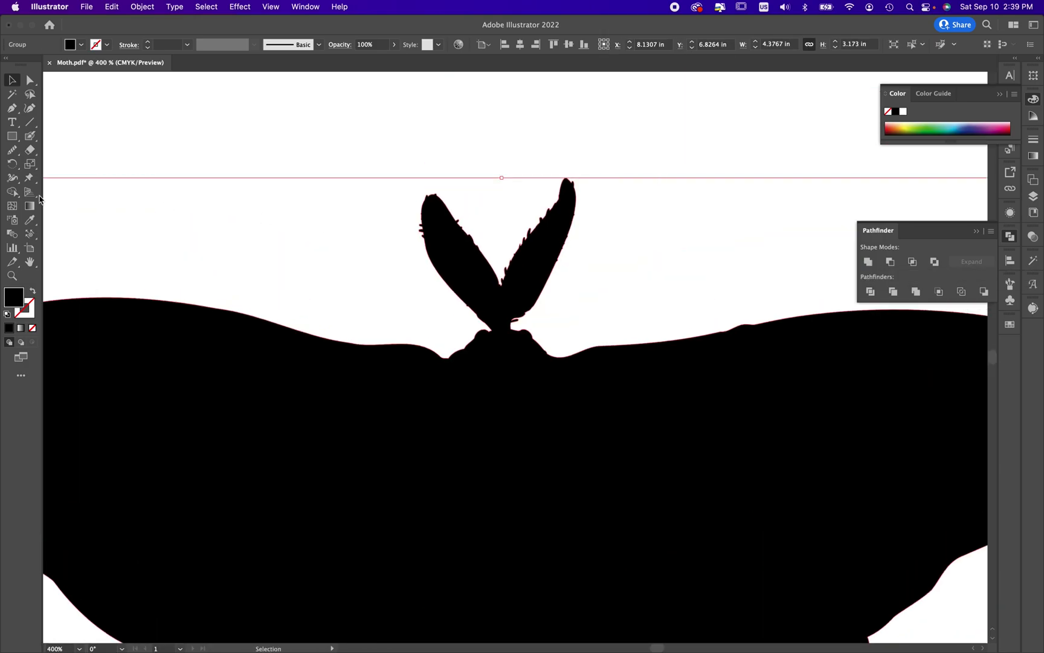
pyautogui.click(30, 135)
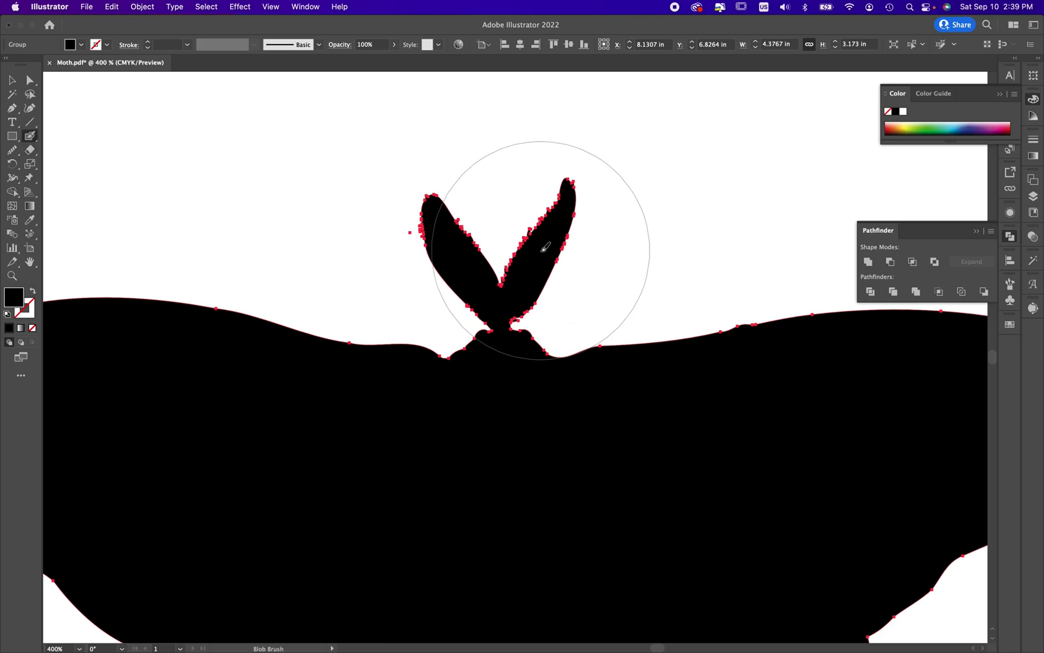
pyautogui.press('[')
pyautogui.press('[')
pyautogui.press('[')
pyautogui.press('[')
pyautogui.press('[')
pyautogui.press('[')
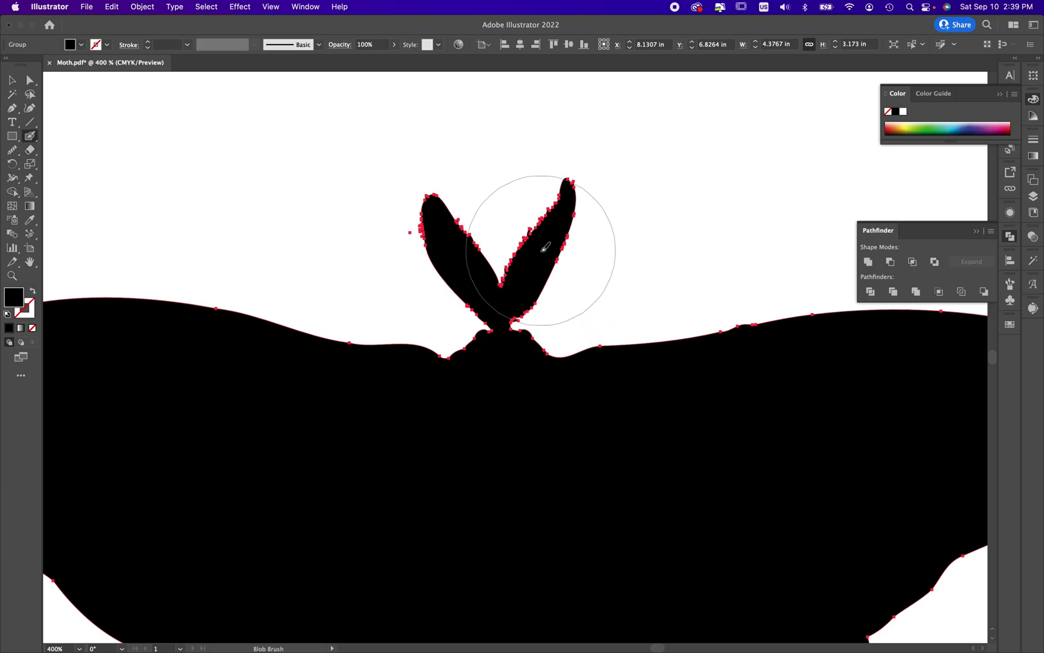
pyautogui.press('[')
pyautogui.press('[')
pyautogui.press('[')
pyautogui.press('[')
pyautogui.press('[')
pyautogui.press('[')
pyautogui.press('[')
pyautogui.press('[')
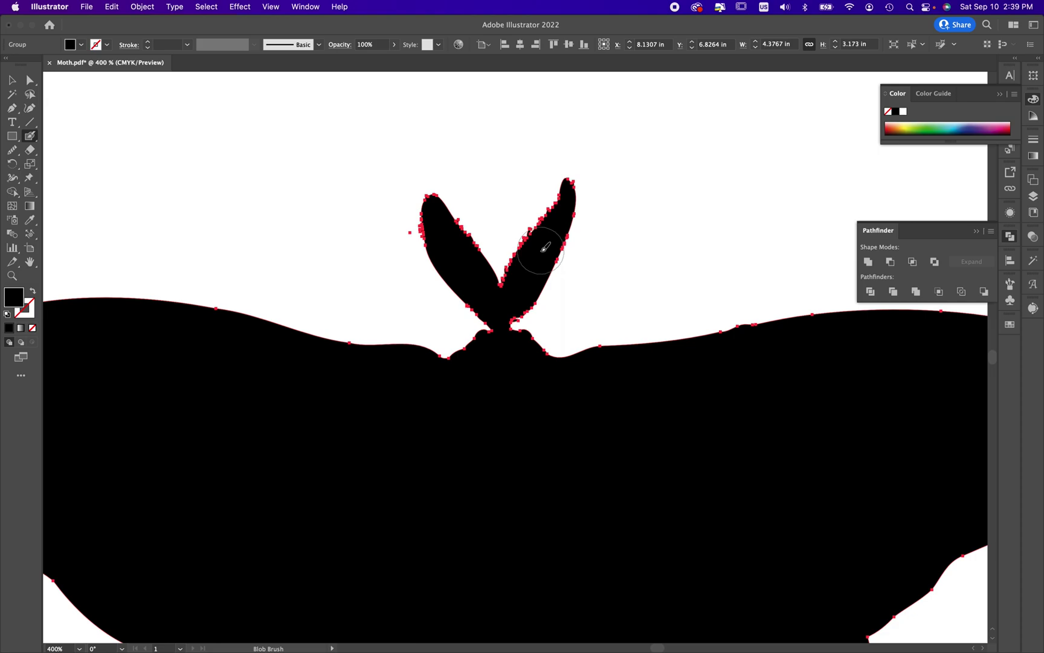
pyautogui.press('[')
pyautogui.press('[')
pyautogui.moveTo(506, 286); pyautogui.dragTo(568, 191)
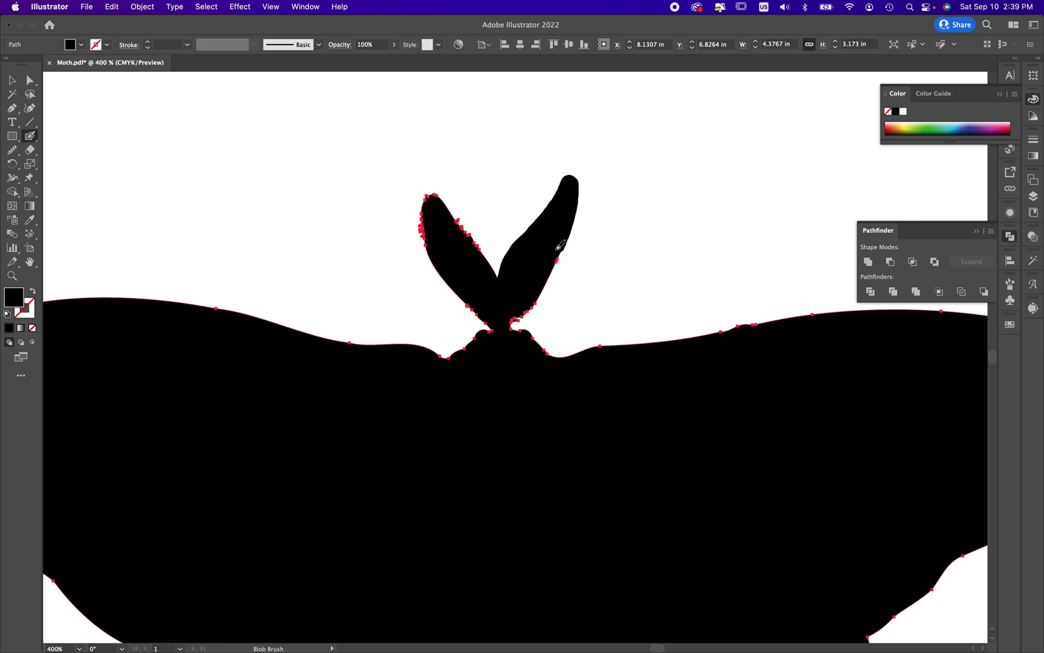
pyautogui.moveTo(550, 270)
pyautogui.mouseDown()
pyautogui.moveTo(509, 338)
pyautogui.moveTo(501, 315)
pyautogui.moveTo(501, 335)
pyautogui.moveTo(470, 285)
pyautogui.mouseUp()
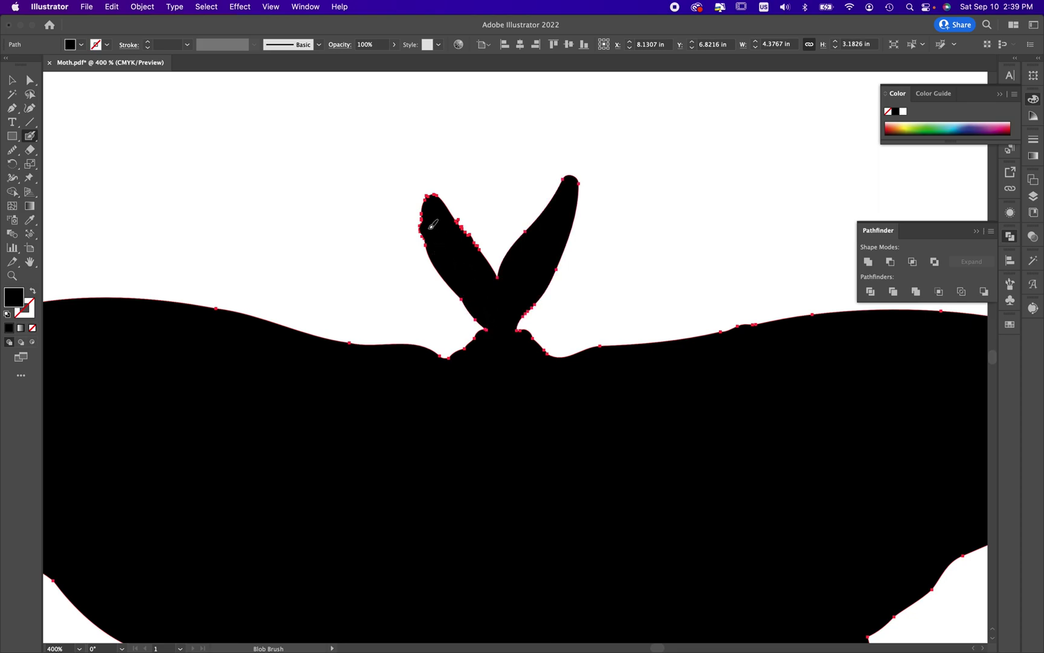
pyautogui.moveTo(432, 225); pyautogui.dragTo(431, 203)
pyautogui.scroll(-5, 494, 284)
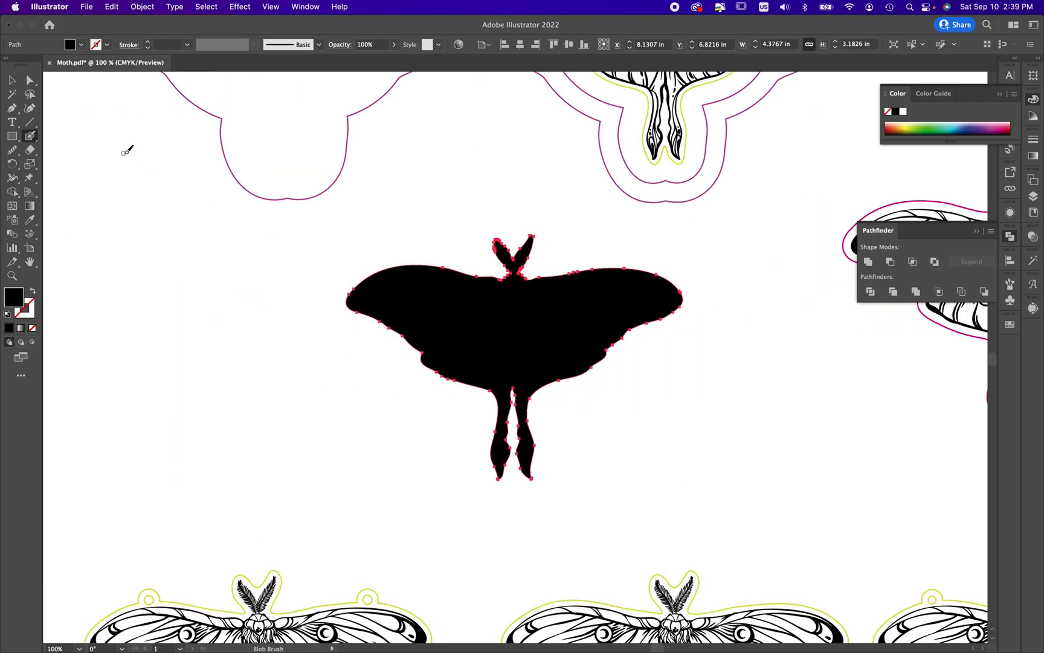
# Swap the silhouette's fill to stroke and paste a copy of the right-hand moth artwork.
pyautogui.click(32, 291)
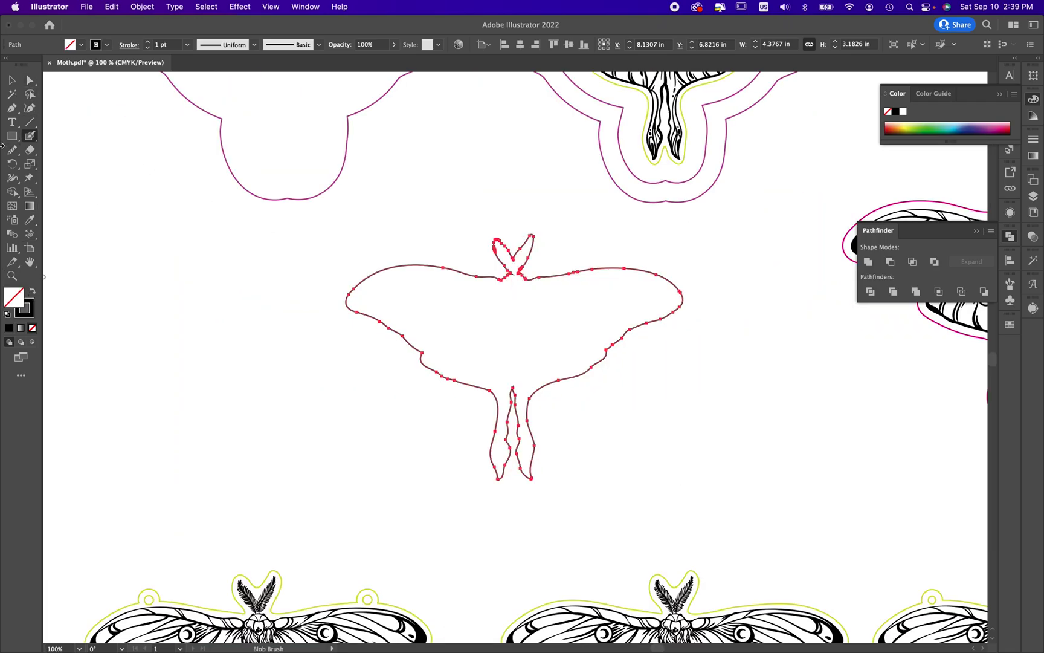
pyautogui.click(12, 80)
pyautogui.click(776, 341)
pyautogui.hscroll(5, 776, 340)
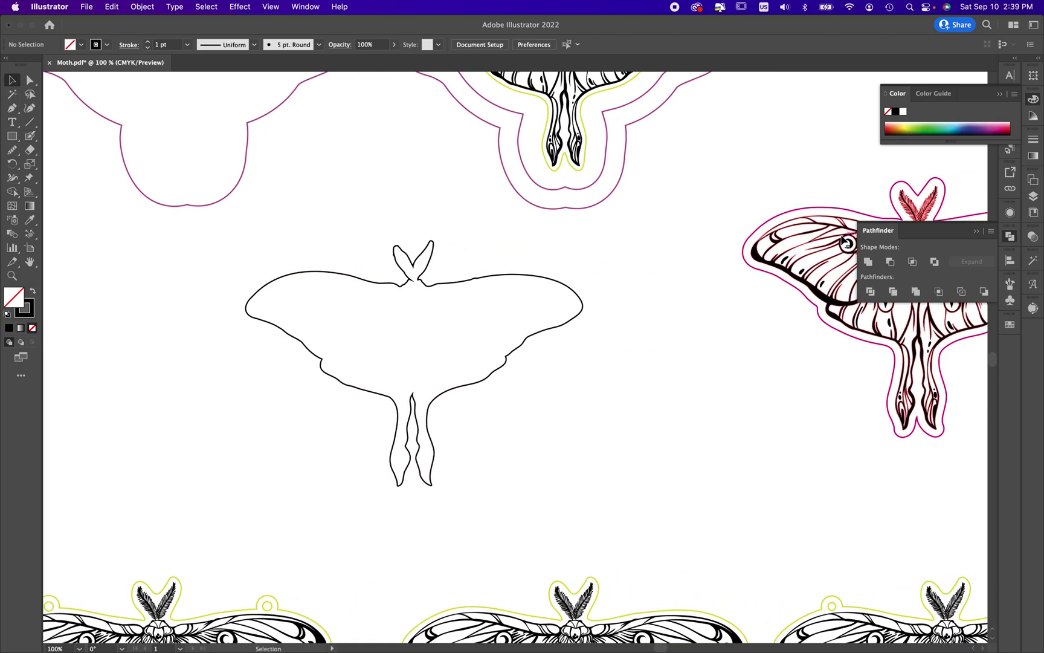
pyautogui.click(841, 240)
pyautogui.press('super+c')
pyautogui.press('super+v')
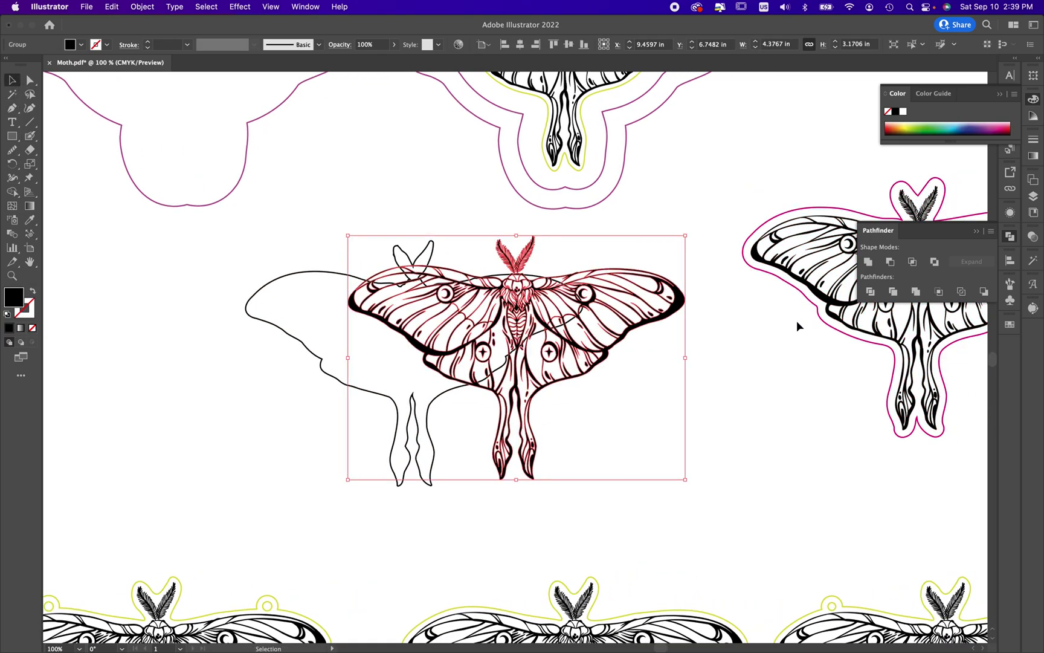
pyautogui.click(609, 408)
# Give the moth outline no fill and a magenta stroke, then drag the black artwork copy onto it.
pyautogui.click(363, 390)
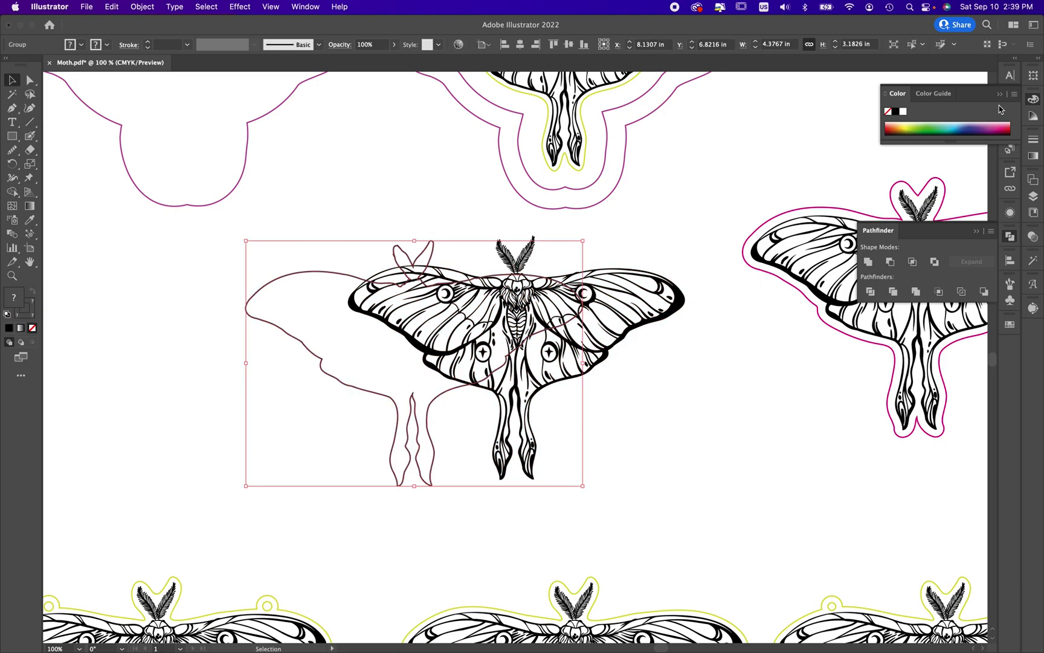
pyautogui.click(1010, 326)
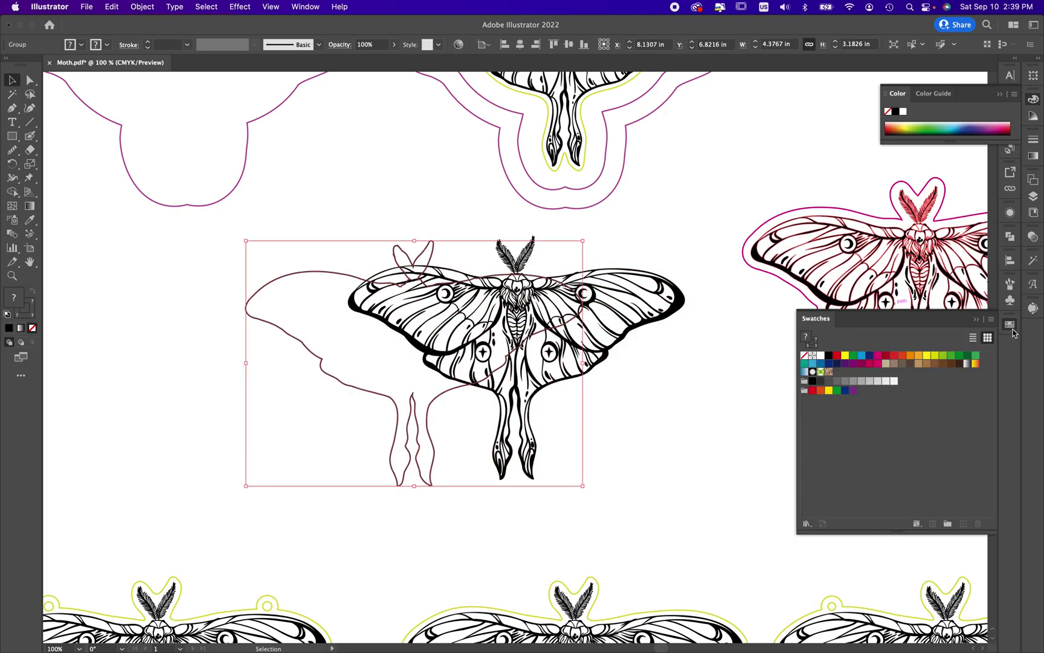
pyautogui.click(804, 355)
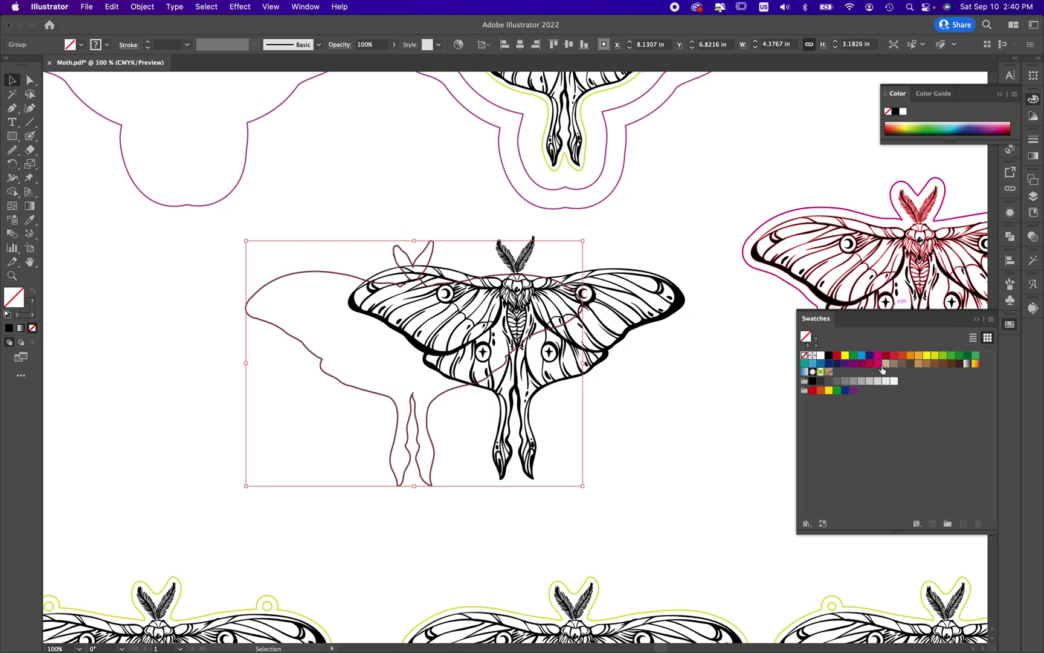
pyautogui.click(877, 355)
pyautogui.click(650, 361)
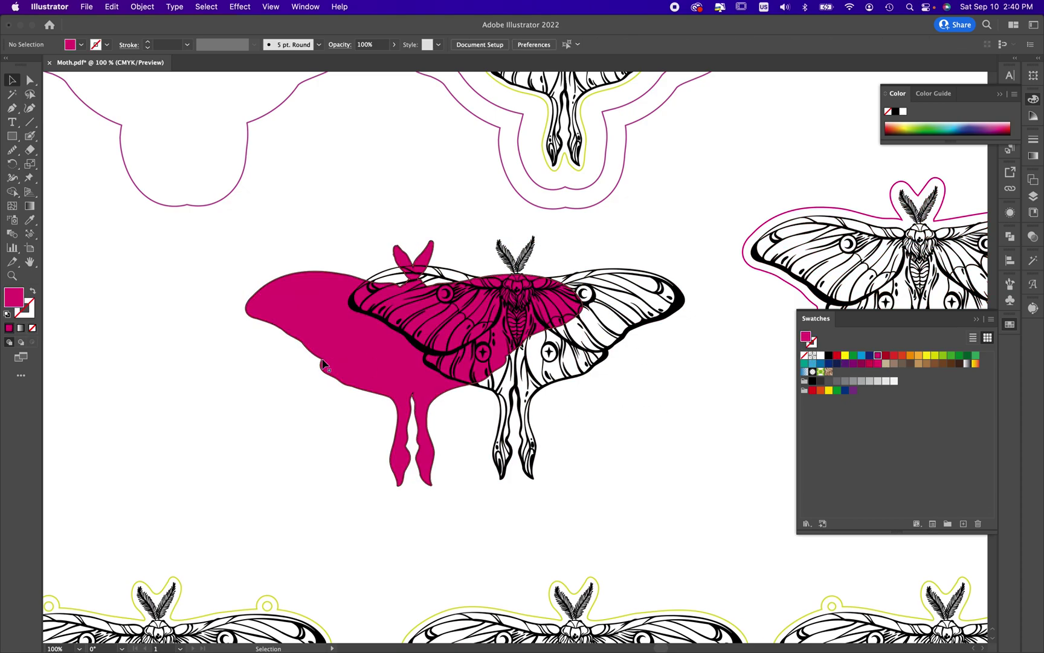
pyautogui.click(359, 366)
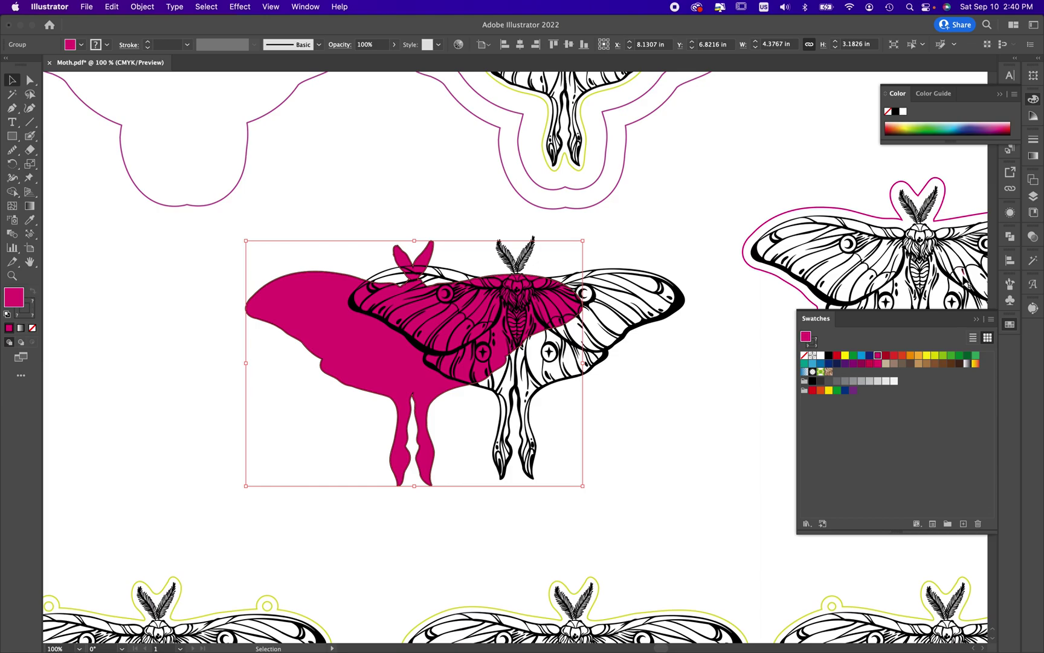
pyautogui.click(804, 356)
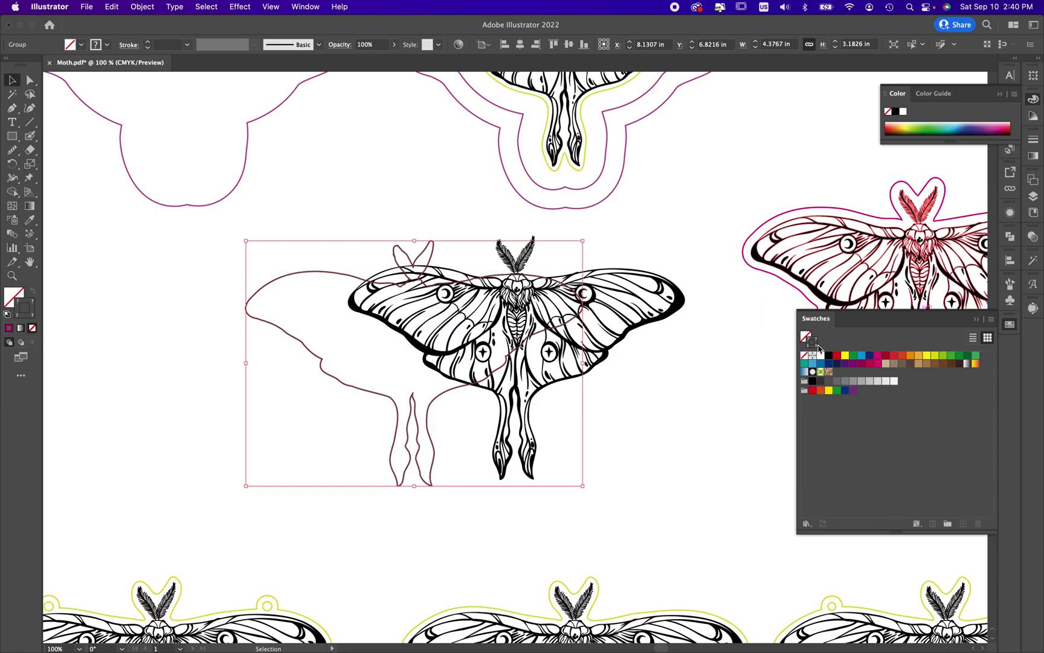
pyautogui.press('x')
pyautogui.click(877, 355)
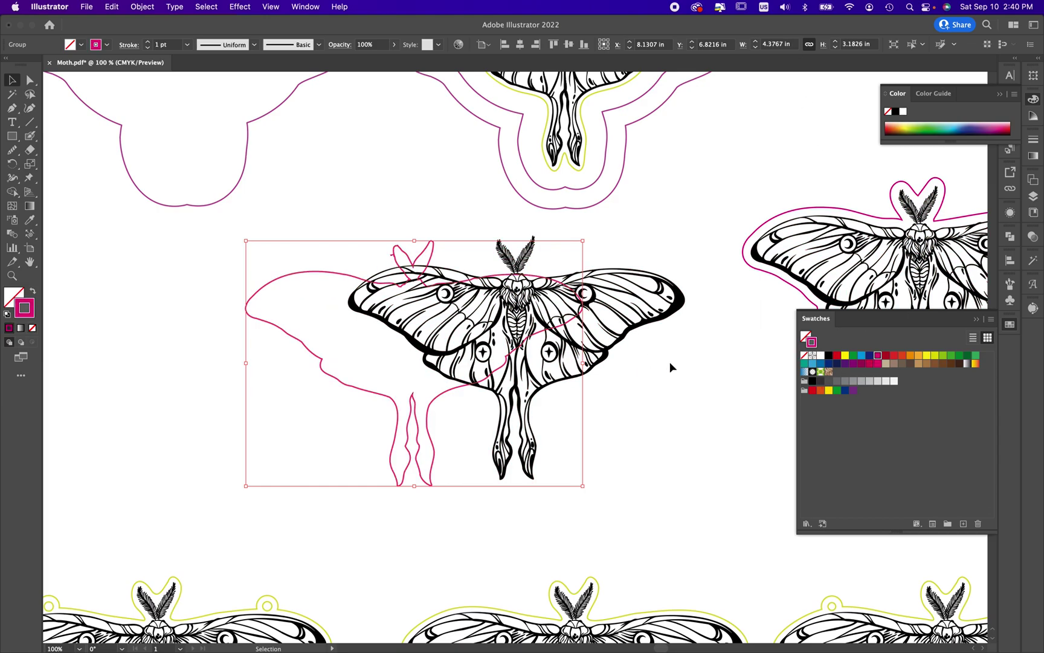
pyautogui.click(670, 361)
pyautogui.moveTo(630, 327); pyautogui.dragTo(529, 330)
# Marquee-select the right moth with its magenta outline and drag it up beside the offset-outlined moth.
pyautogui.click(655, 359)
pyautogui.press('super+minus')
pyautogui.press('super+minus')
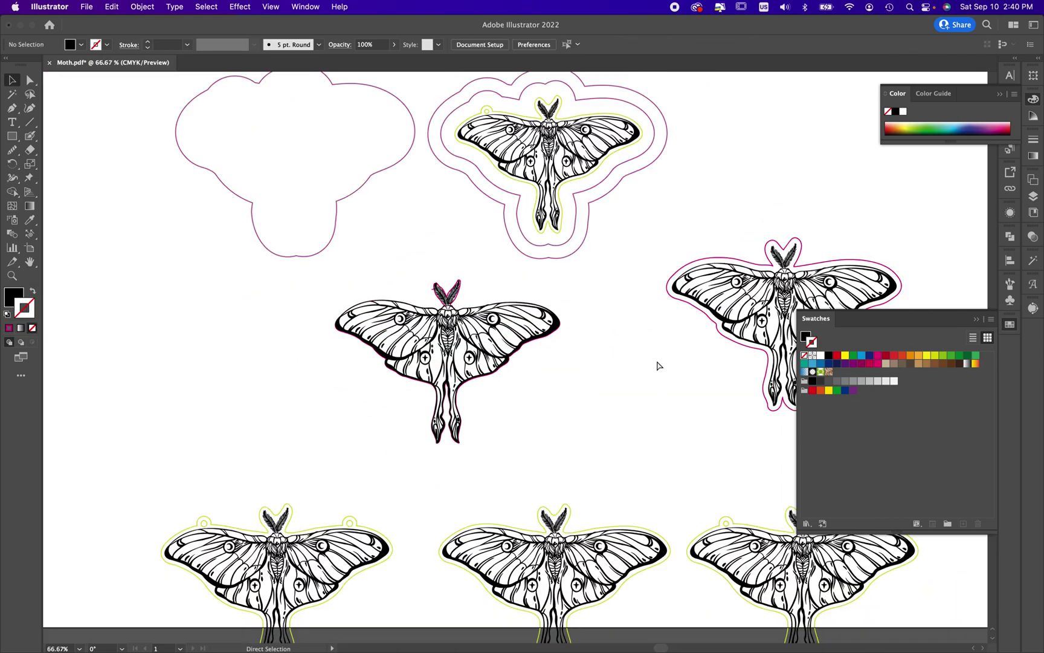
pyautogui.hscroll(3, 563, 393)
pyautogui.scroll(1, 563, 392)
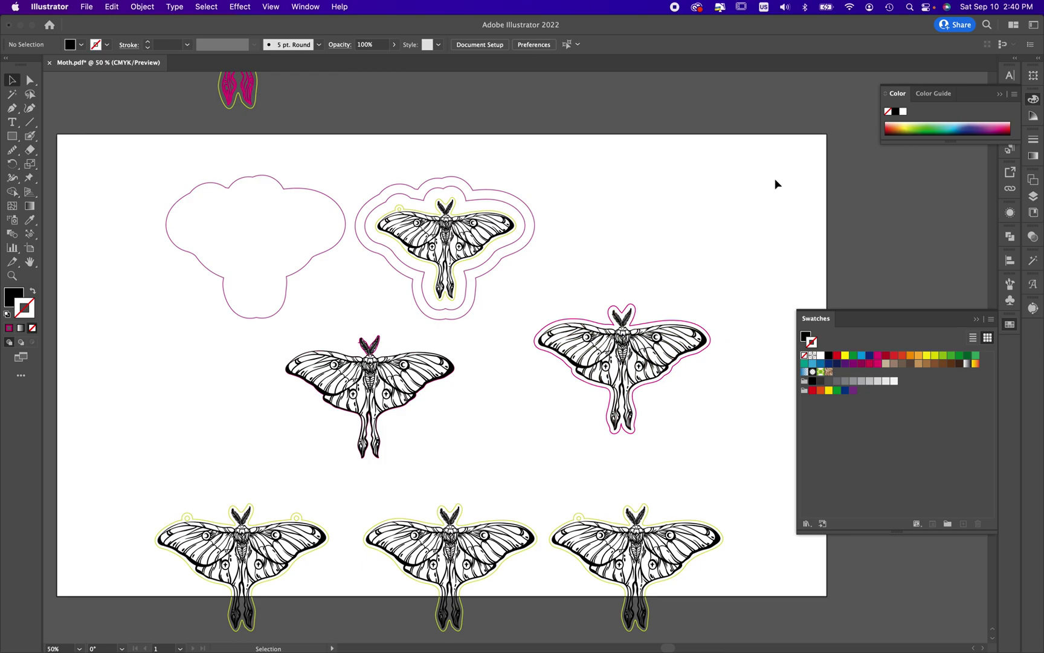
pyautogui.press('super+plus')
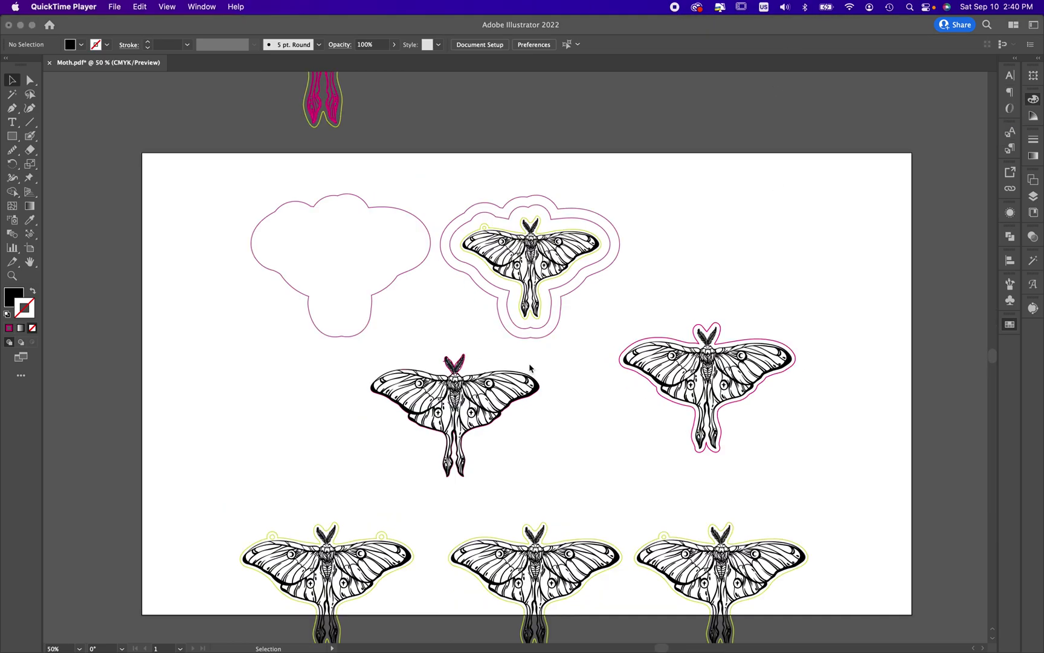
pyautogui.press('super+plus')
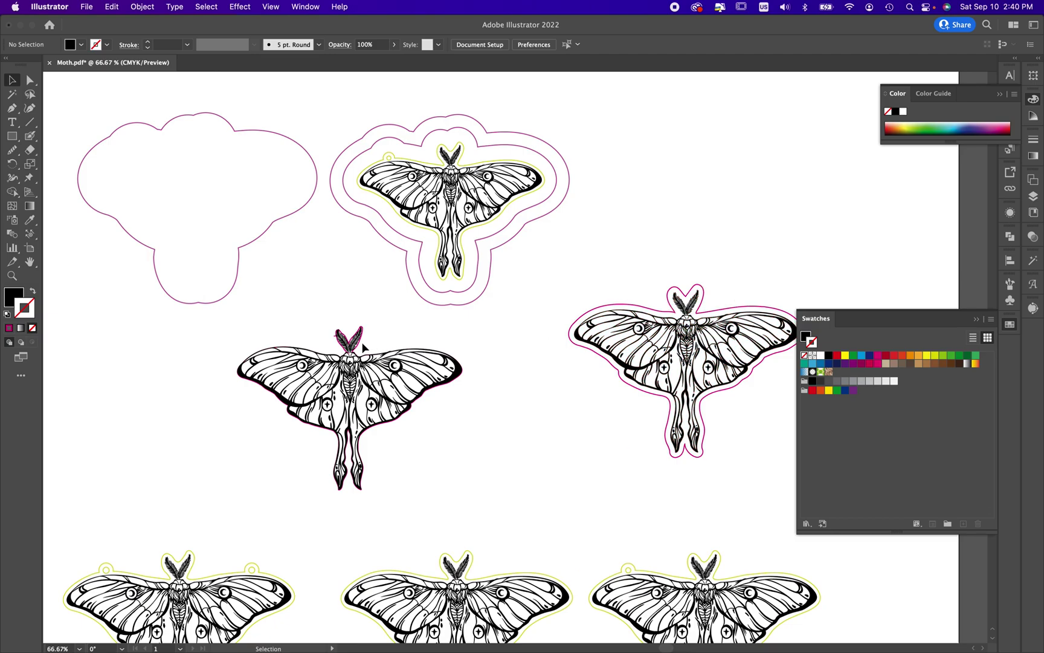
pyautogui.scroll(1, 569, 270)
pyautogui.hscroll(-1, 569, 271)
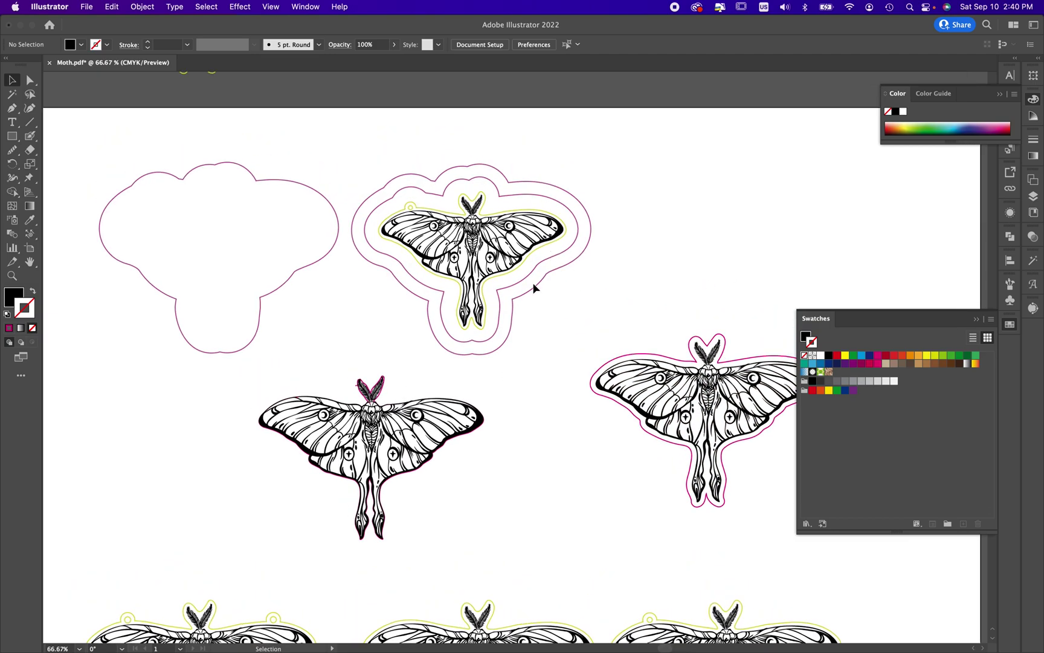
pyautogui.hscroll(2, 521, 313)
pyautogui.scroll(1, 522, 313)
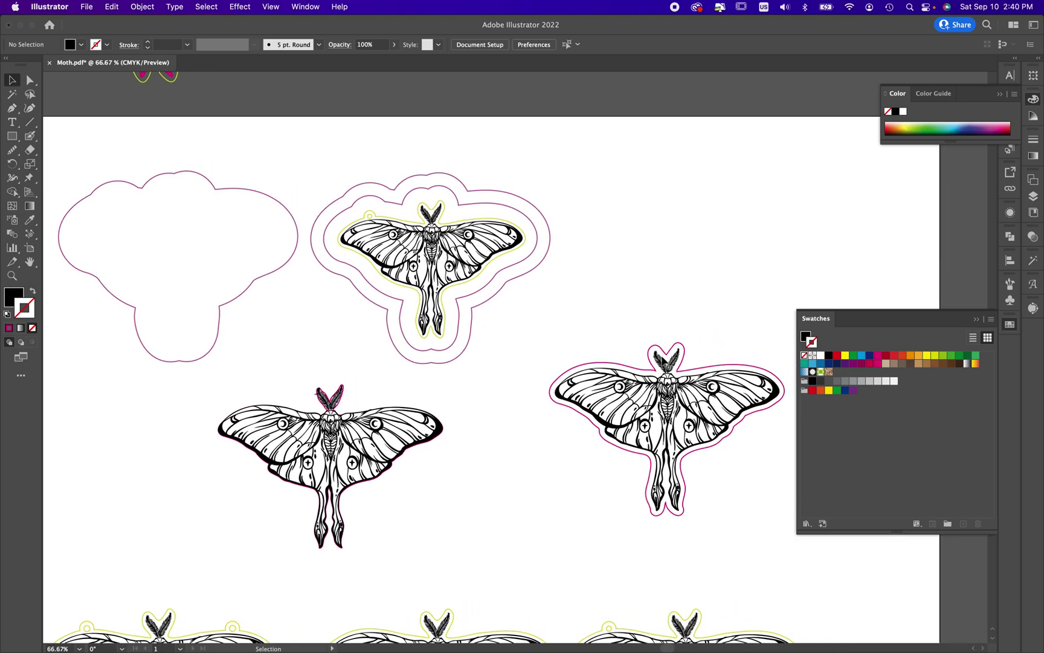
pyautogui.click(698, 371)
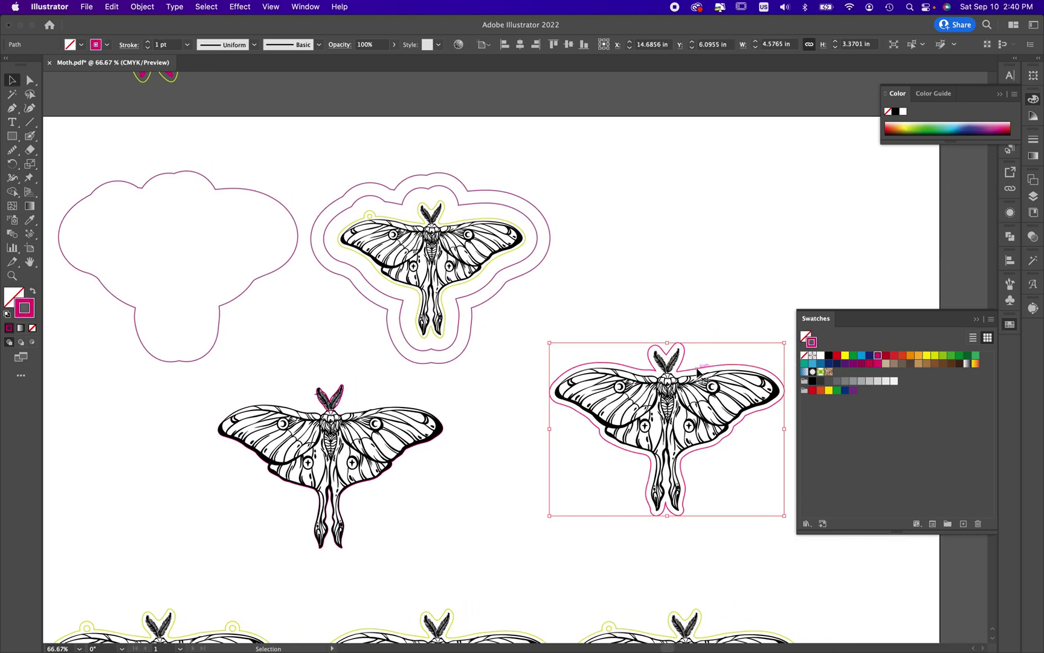
pyautogui.hscroll(3, 696, 367)
pyautogui.scroll(1, 696, 367)
pyautogui.moveTo(713, 357); pyautogui.dragTo(540, 511)
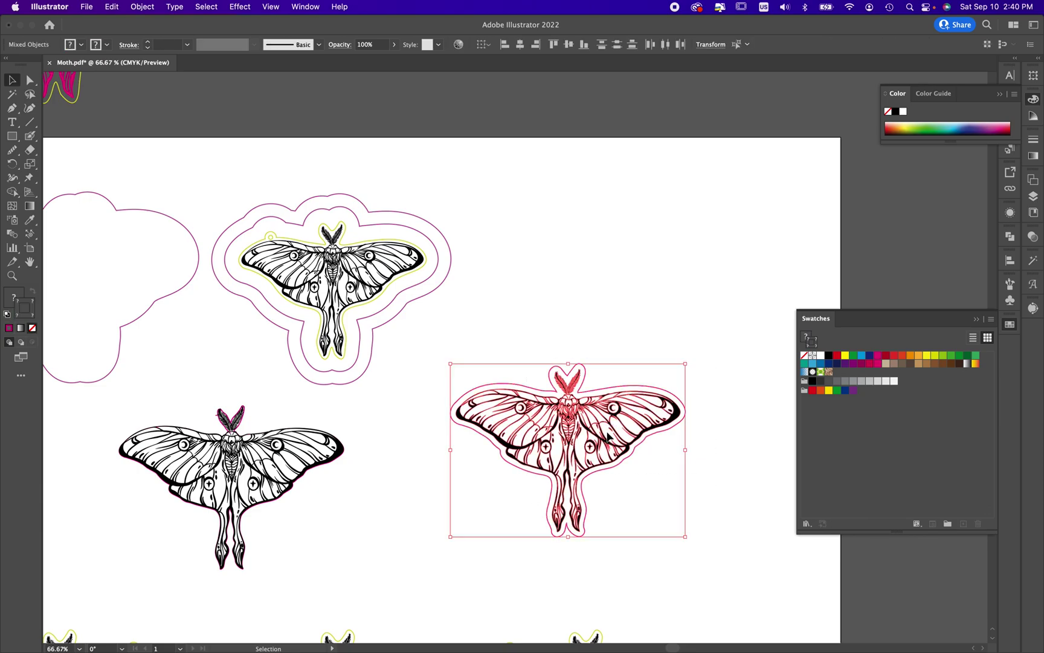
pyautogui.moveTo(568, 459); pyautogui.dragTo(658, 307)
pyautogui.click(710, 416)
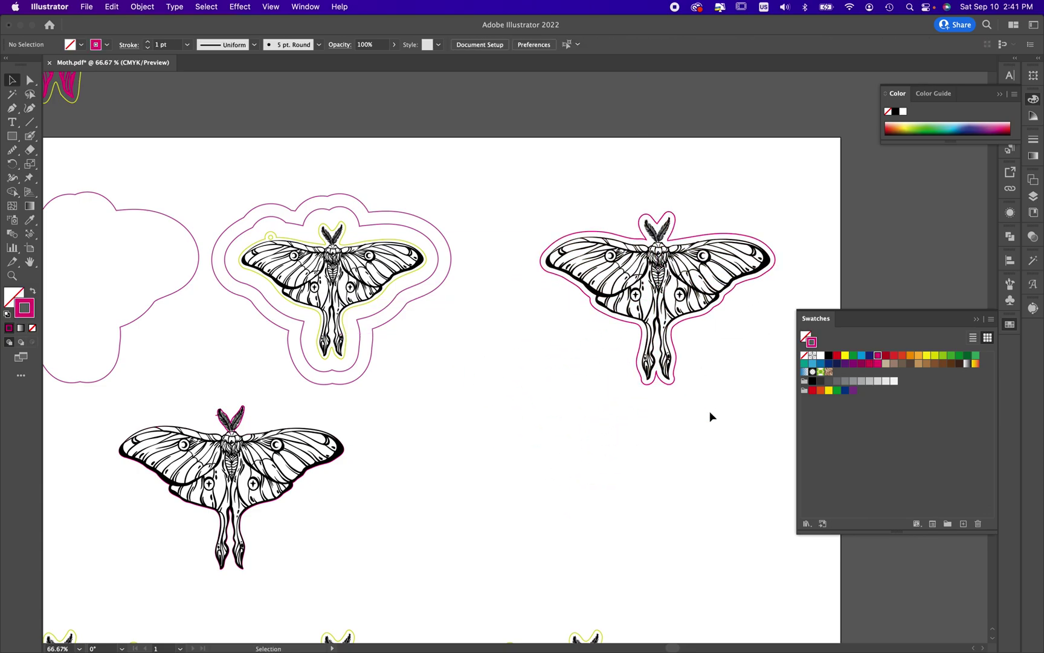
pyautogui.hscroll(2, 711, 415)
pyautogui.scroll(2, 711, 416)
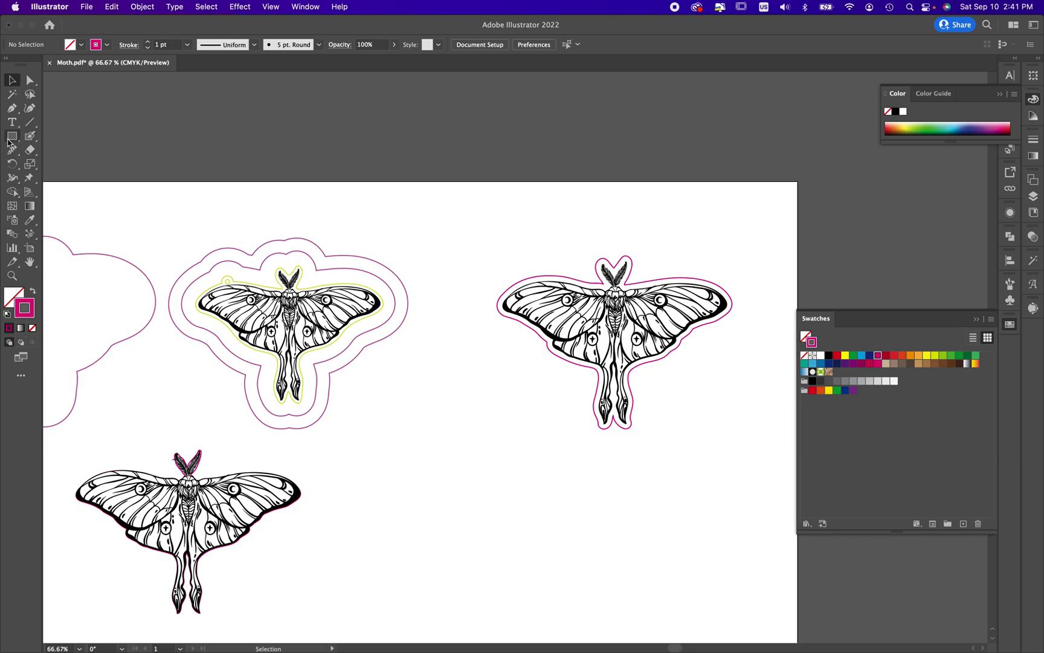
# Draw a circle over the moth's head bump and scale it to about 0.21 in wide.
pyautogui.moveTo(12, 136); pyautogui.dragTo(55, 165)
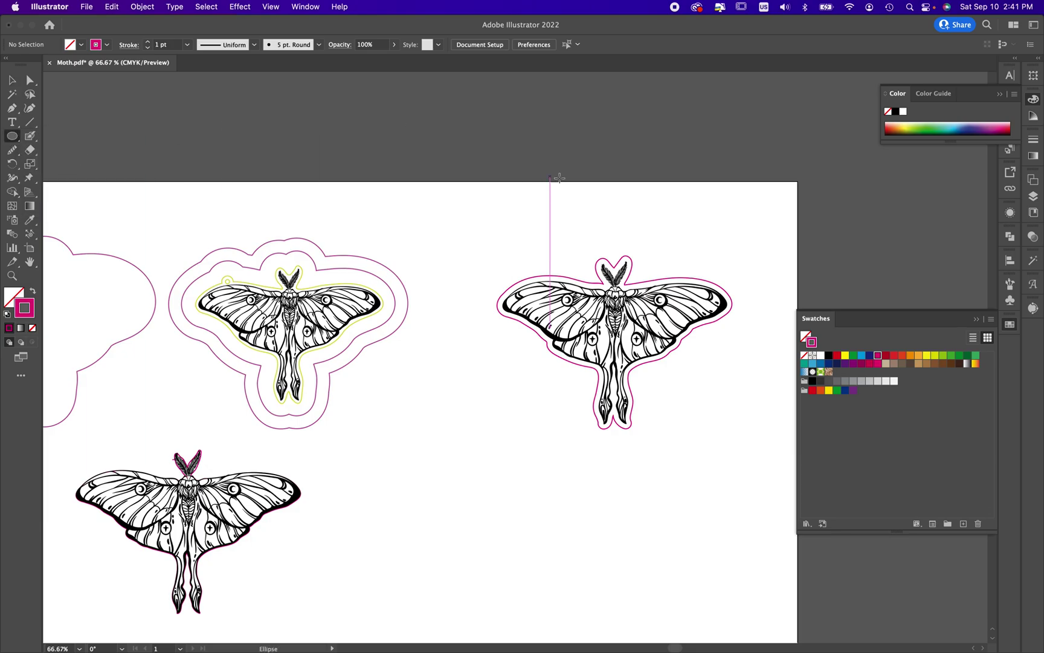
pyautogui.click(1010, 236)
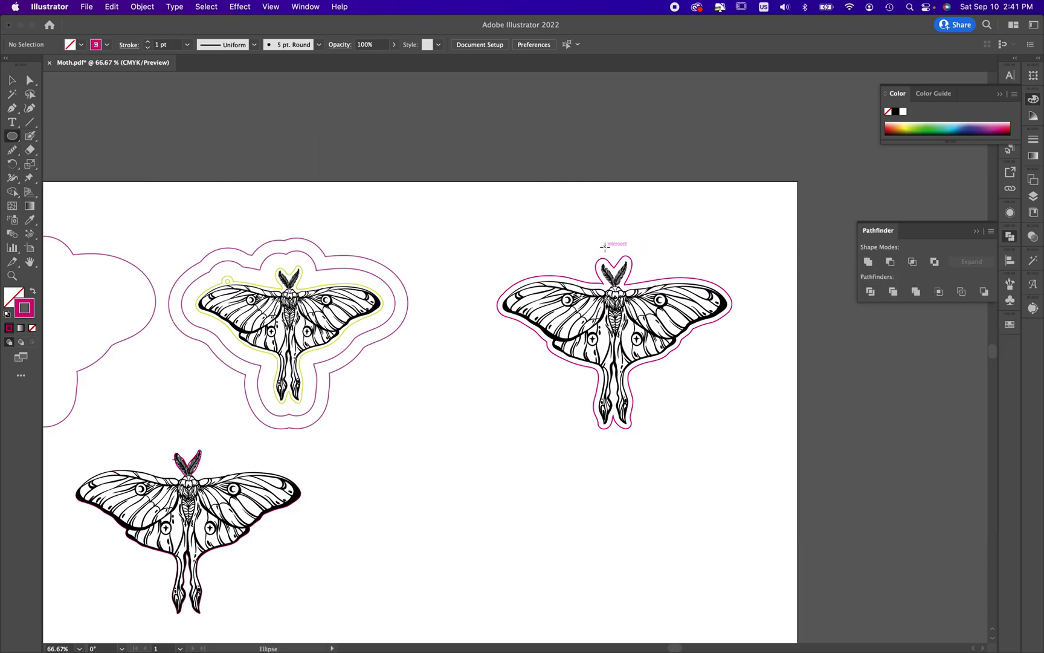
pyautogui.moveTo(605, 246); pyautogui.dragTo(627, 268)
pyautogui.press('super+equal')
pyautogui.press('super+equal')
pyautogui.press('super+equal')
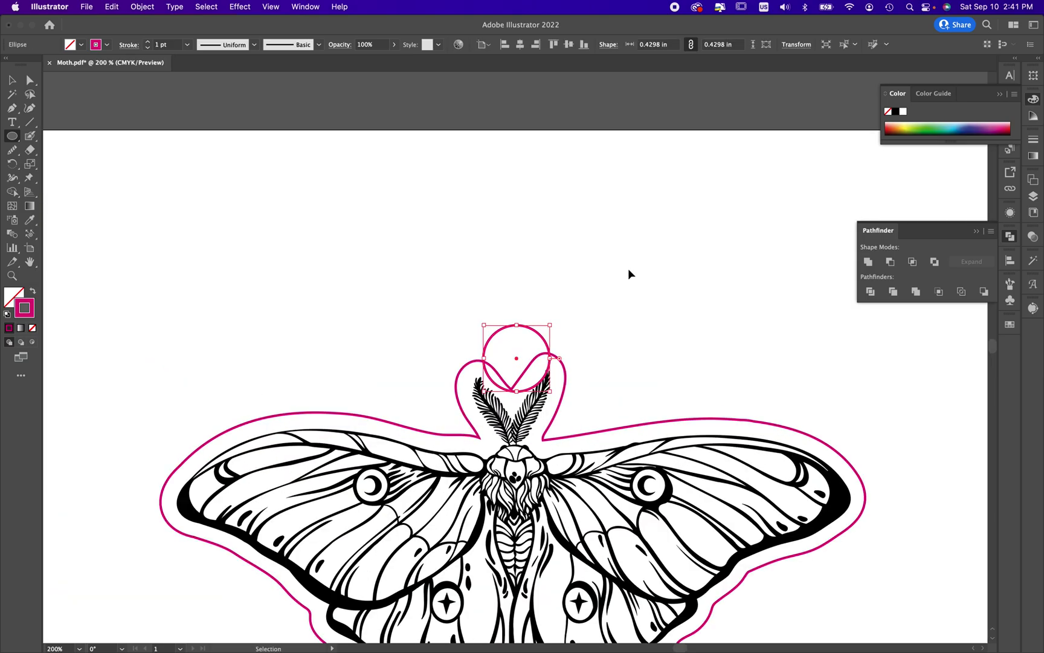
pyautogui.press('v')
pyautogui.click(544, 325)
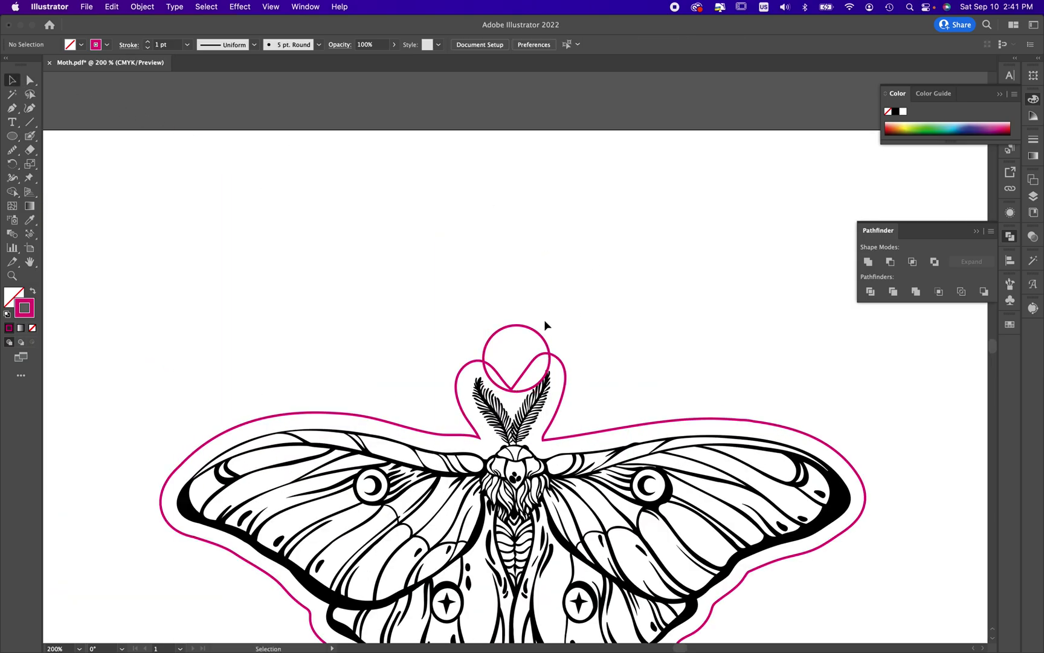
pyautogui.moveTo(534, 332); pyautogui.dragTo(529, 337)
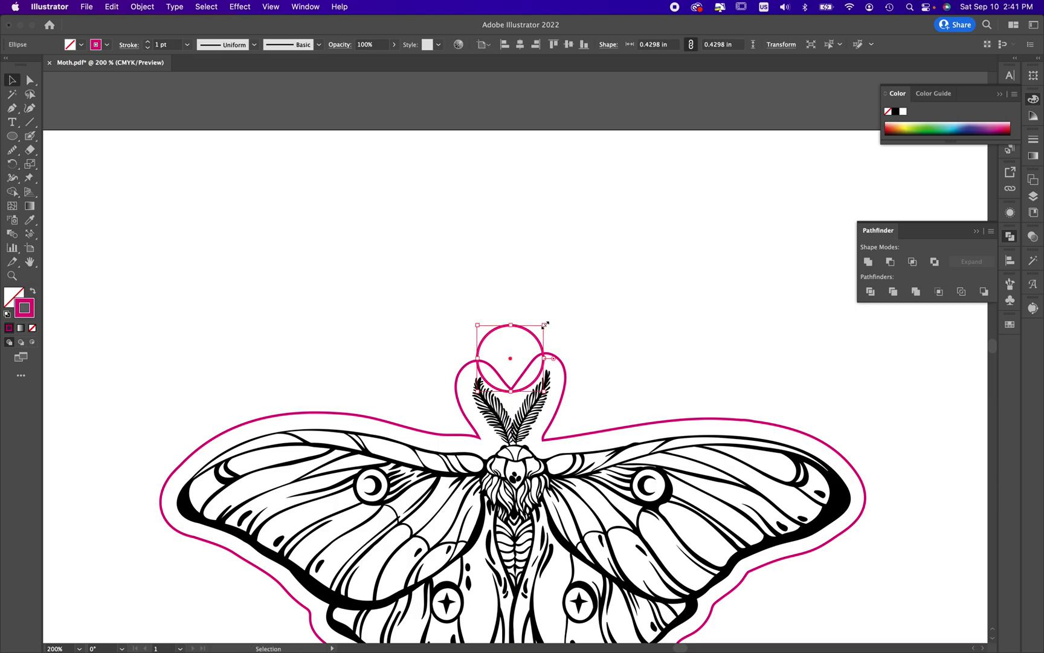
pyautogui.moveTo(545, 325); pyautogui.dragTo(542, 355)
pyautogui.click(558, 329)
# Unite the circles with the magenta sticker outline into one shape and check the result.
pyautogui.keyDown('shift'); pyautogui.click(567, 377); pyautogui.keyUp('shift')
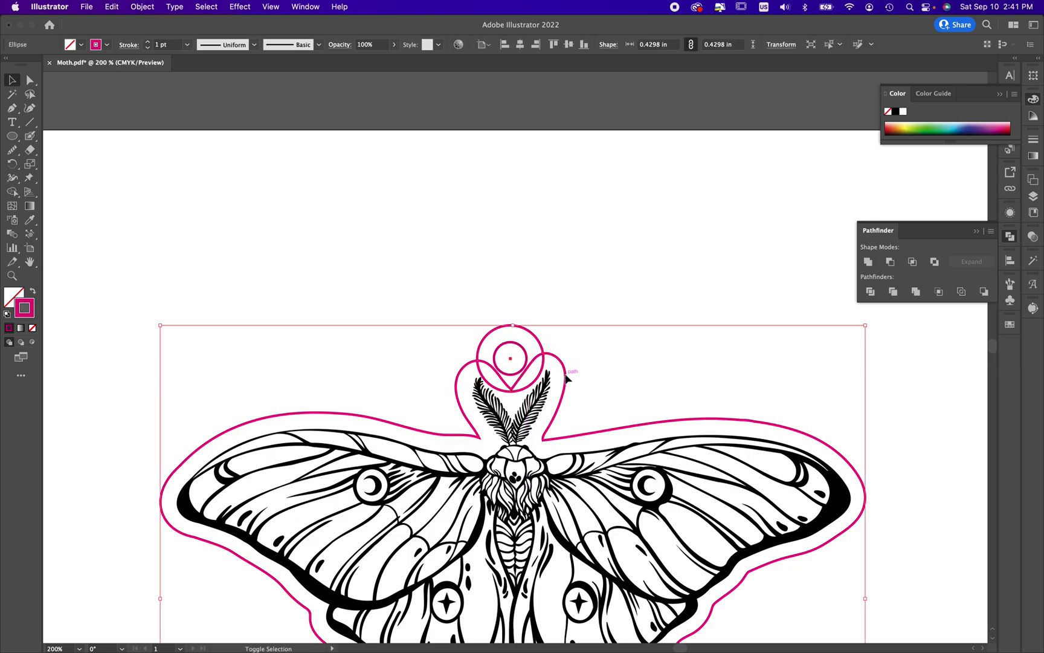
pyautogui.click(868, 261)
pyautogui.click(508, 372)
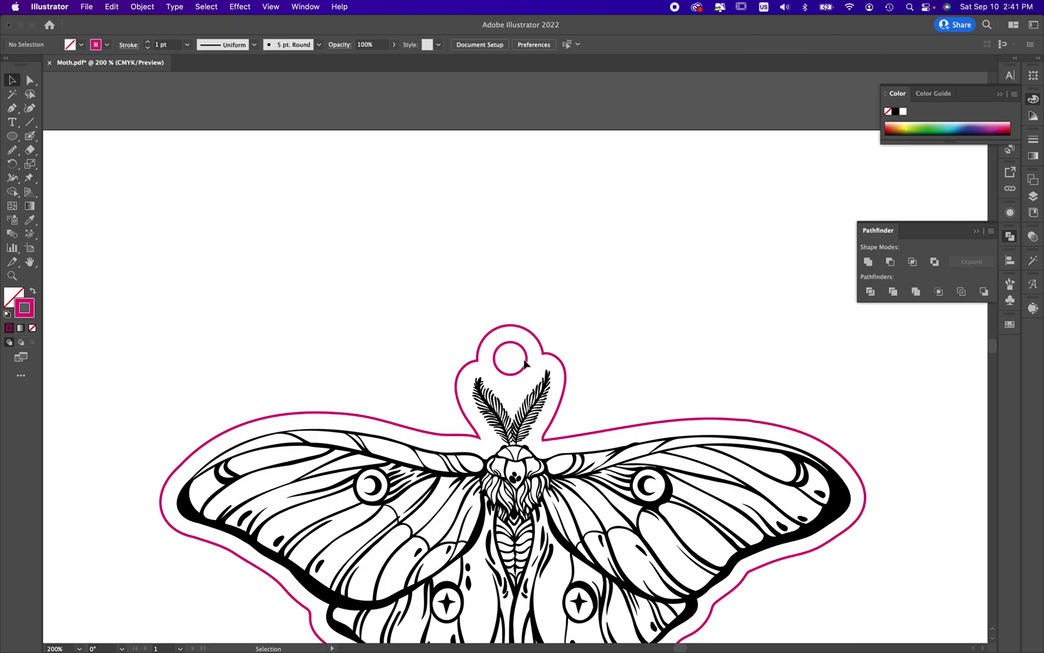
pyautogui.click(552, 358)
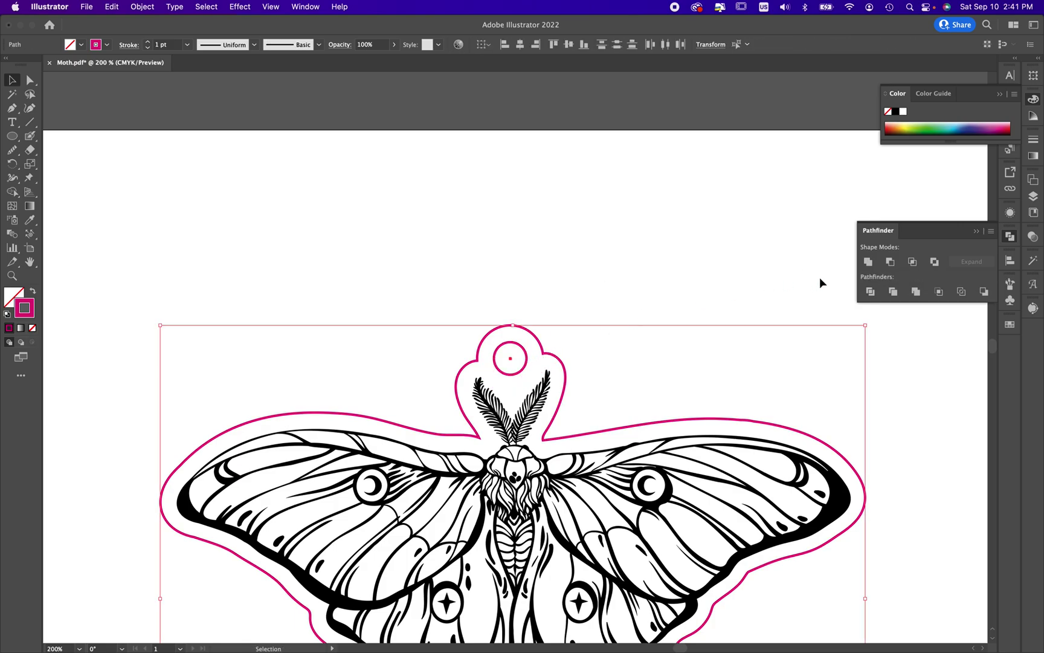
pyautogui.click(641, 318)
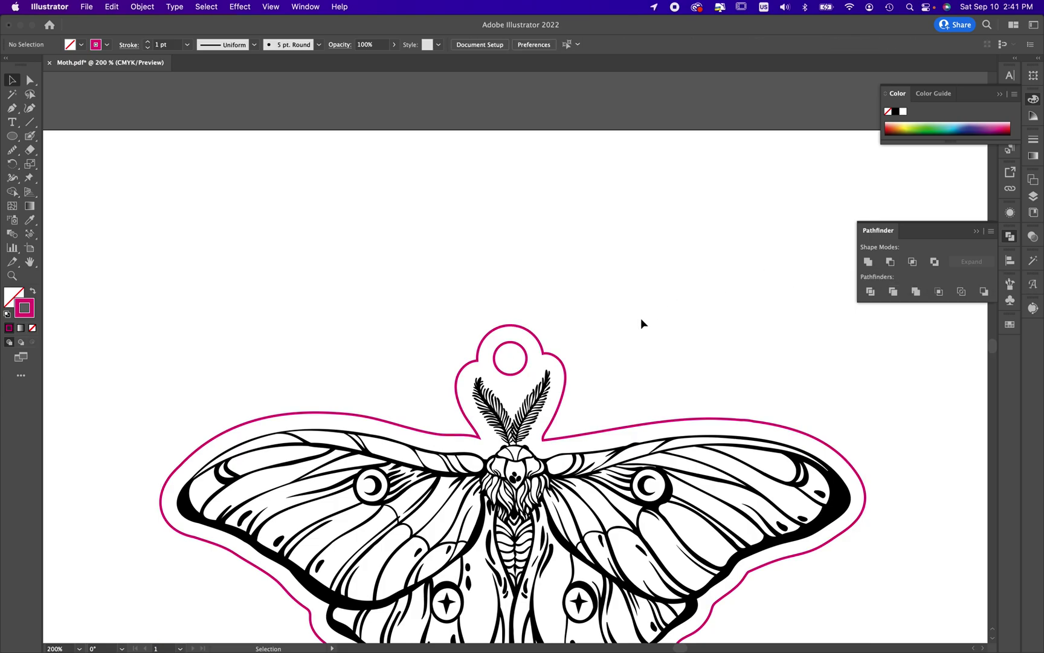
# Apply a 0.25 in round-joined Offset Path to the moth's magenta sticker outline.
pyautogui.press('super+minus')
pyautogui.press('super+minus')
pyautogui.press('super+minus')
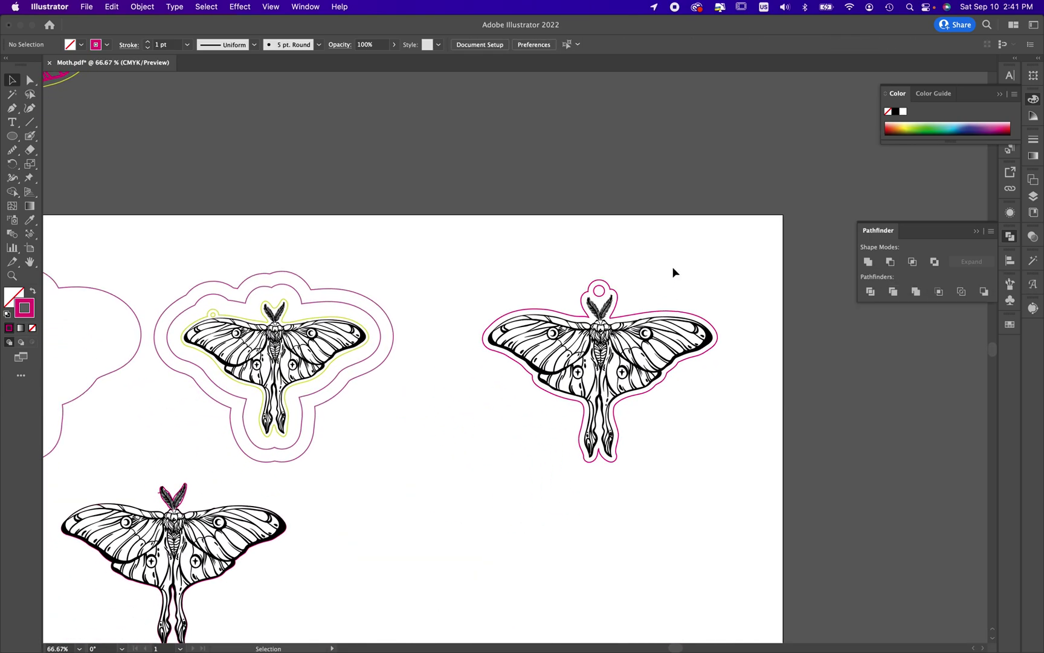
pyautogui.click(546, 441)
pyautogui.click(572, 487)
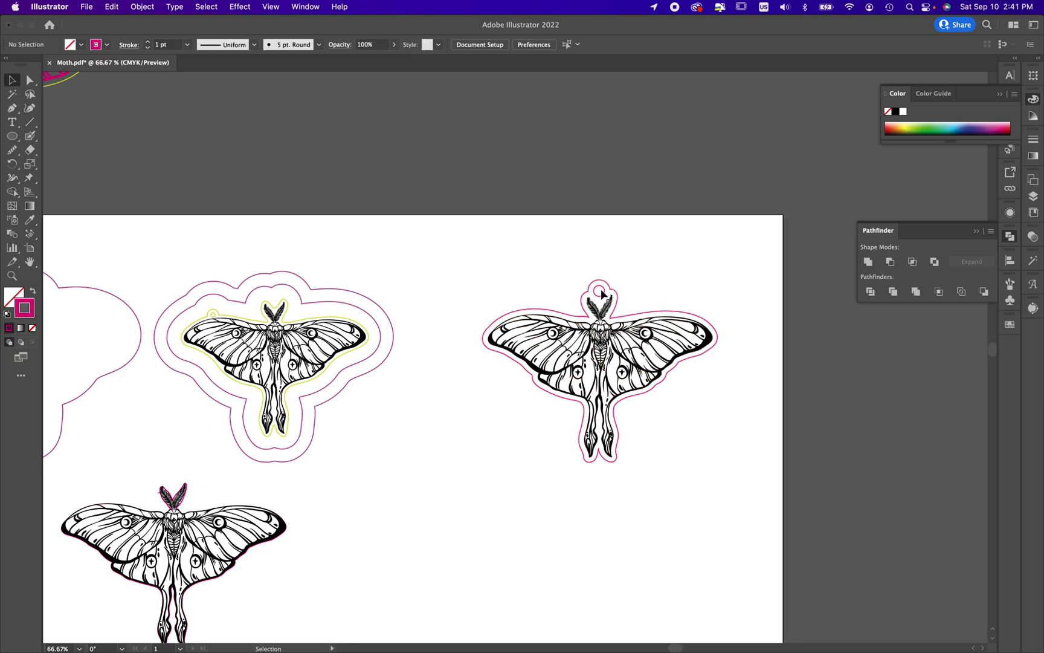
pyautogui.hscroll(-2, 703, 479)
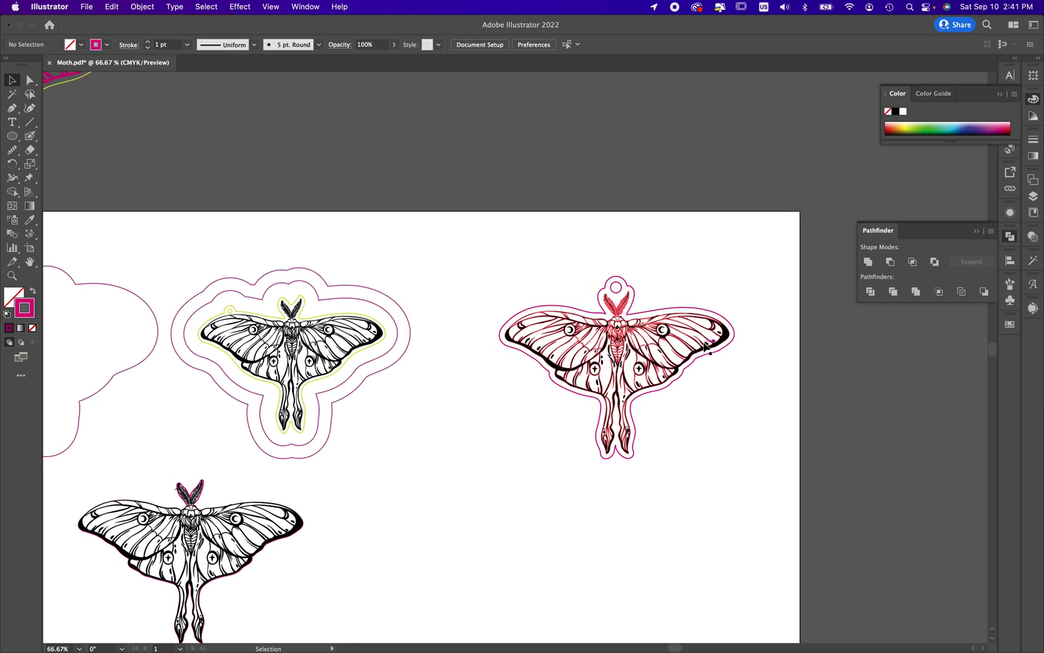
pyautogui.click(719, 315)
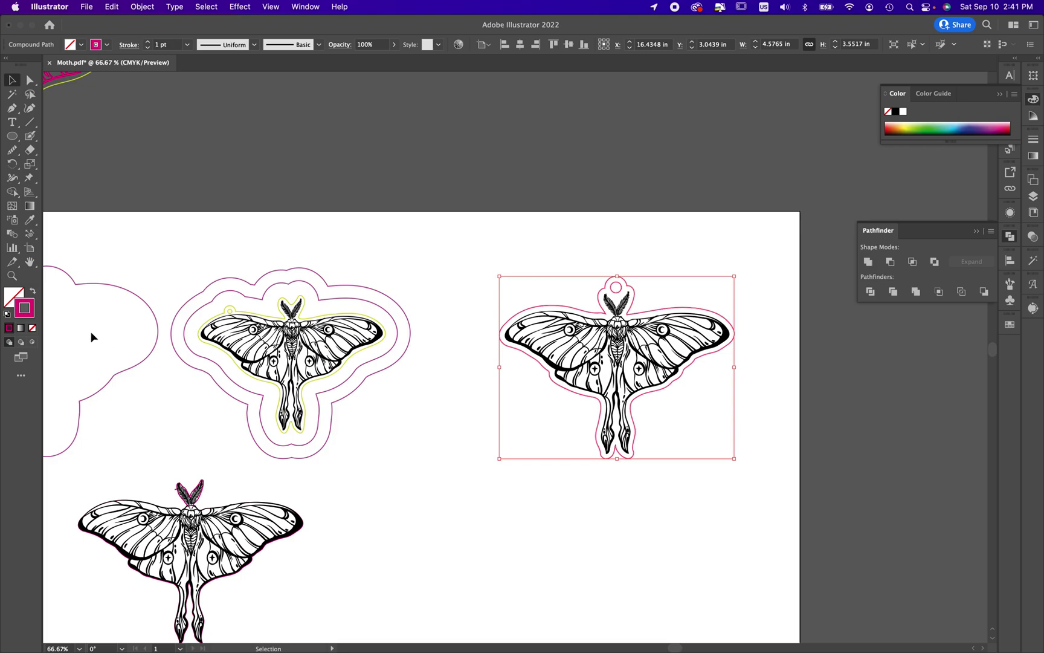
pyautogui.click(138, 6)
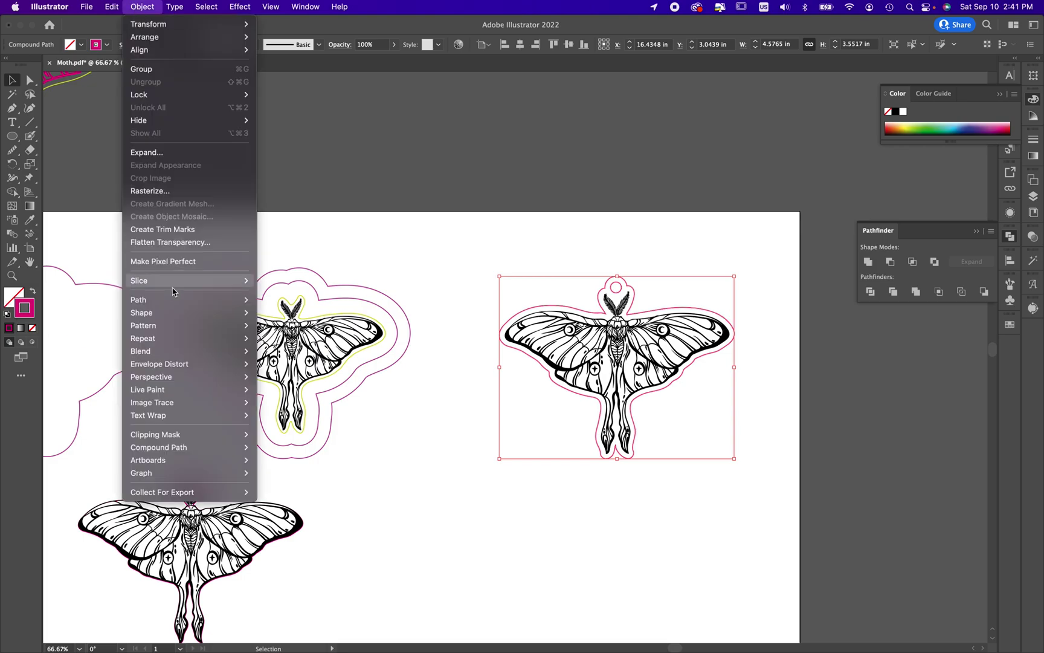
pyautogui.moveTo(171, 302)
pyautogui.click(315, 345)
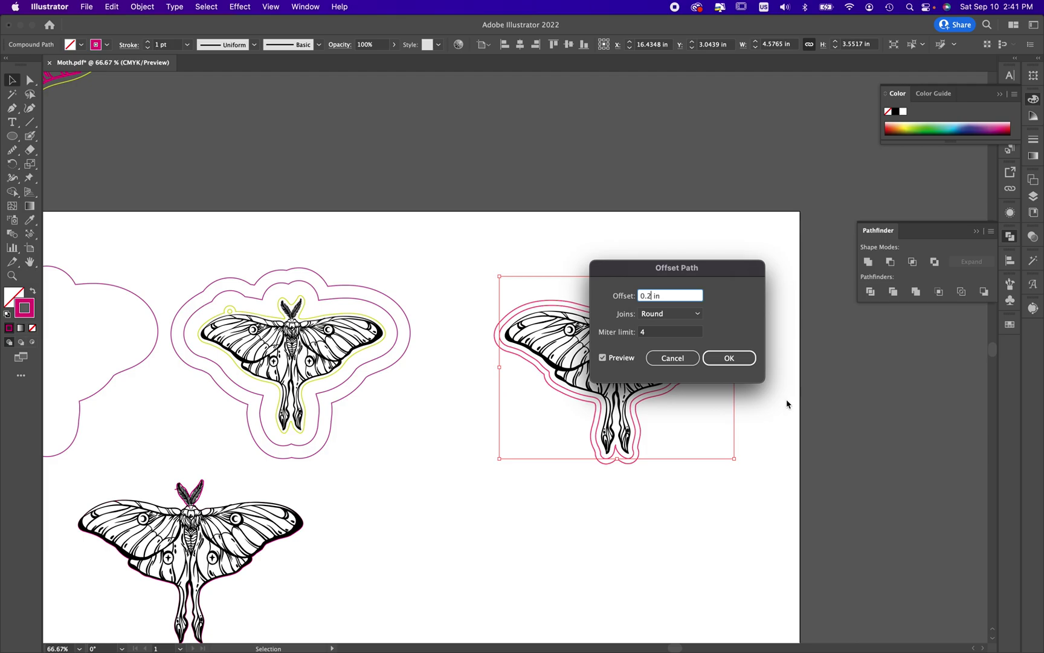
pyautogui.click(750, 360)
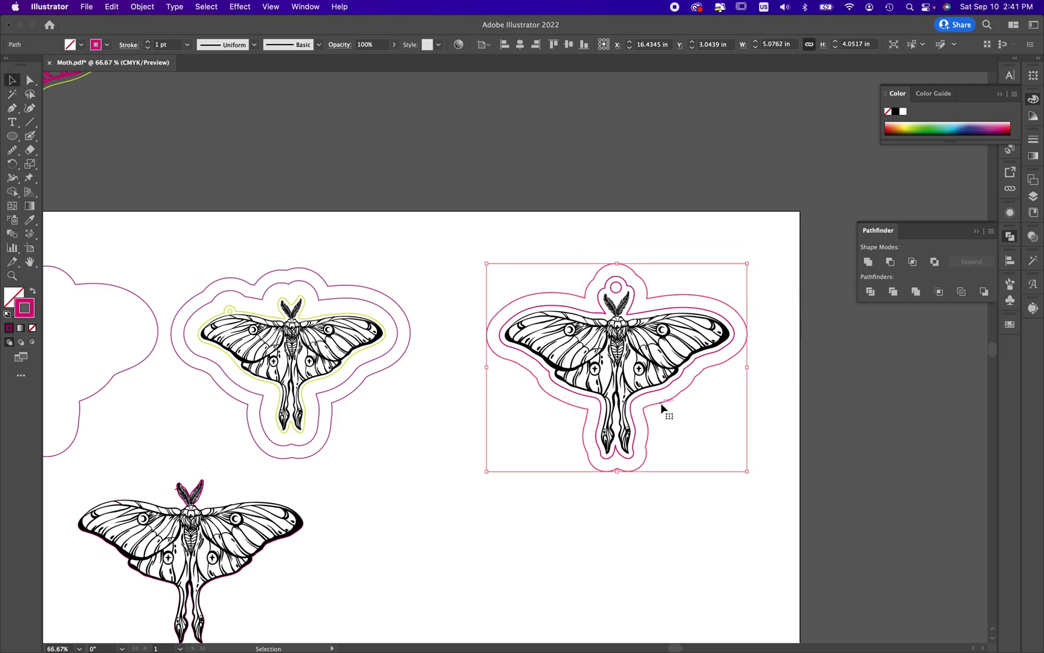
# Offset the outer outline by another 0.25 in to add a second wall.
pyautogui.click(701, 504)
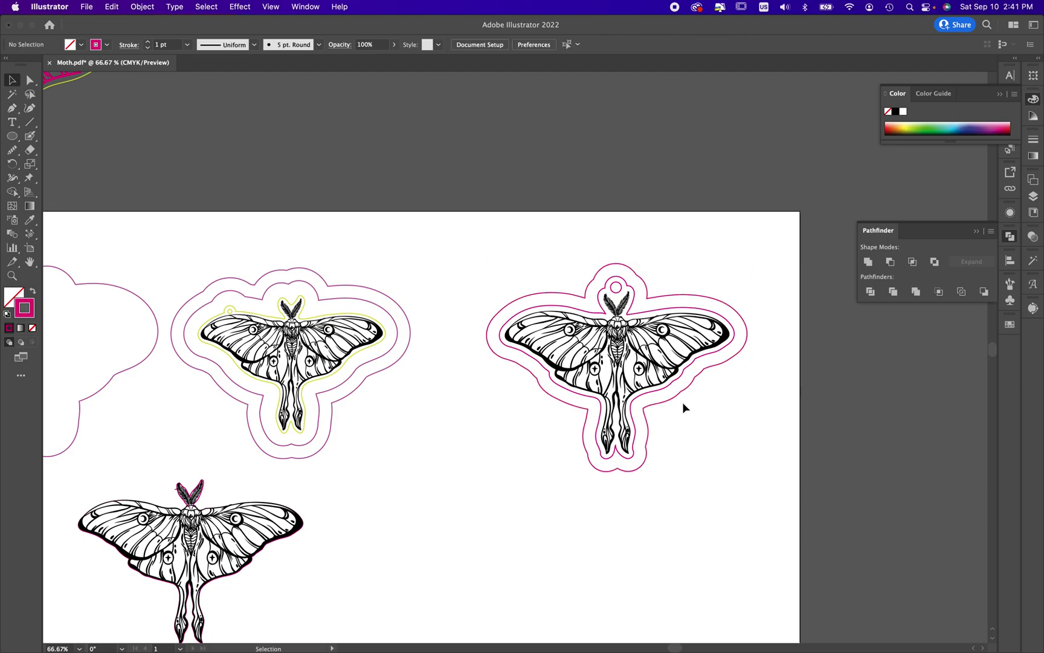
pyautogui.click(677, 402)
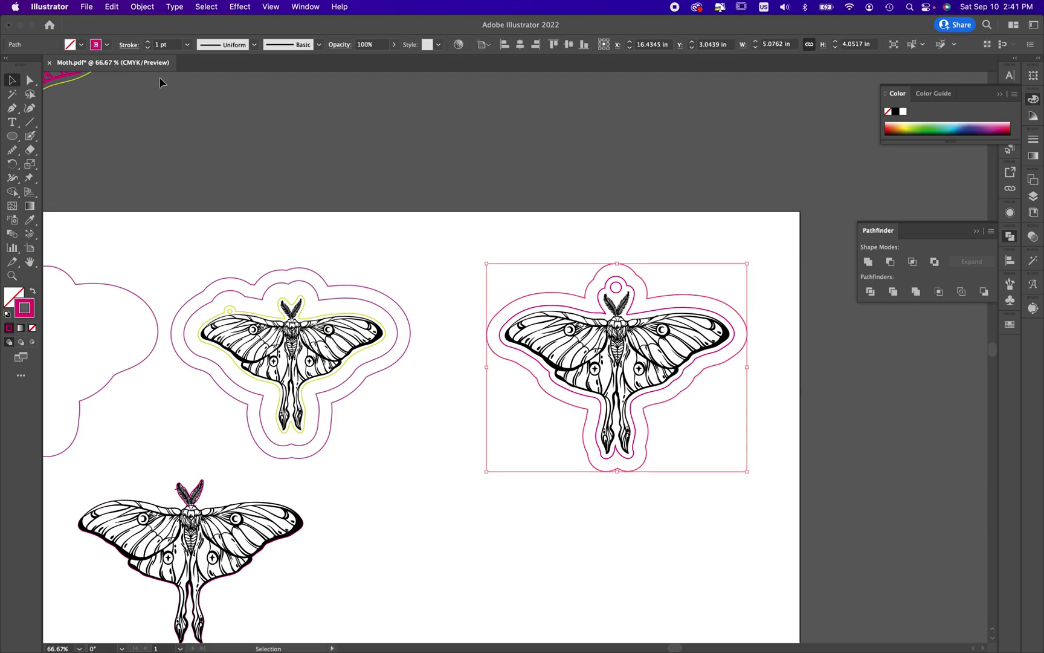
pyautogui.click(133, 6)
pyautogui.moveTo(185, 301)
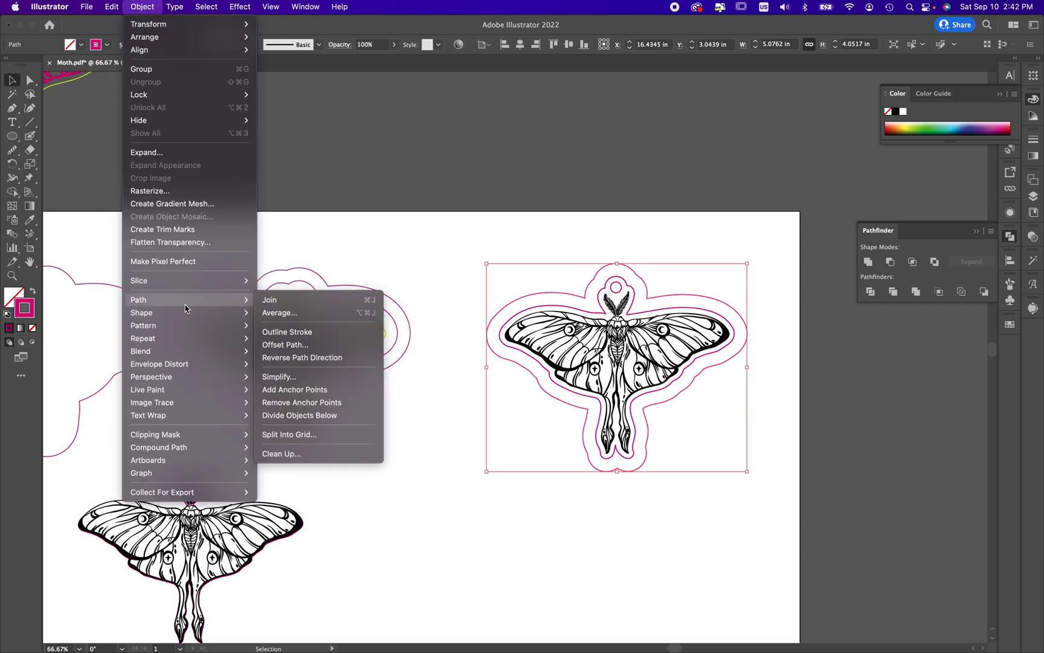
pyautogui.click(287, 345)
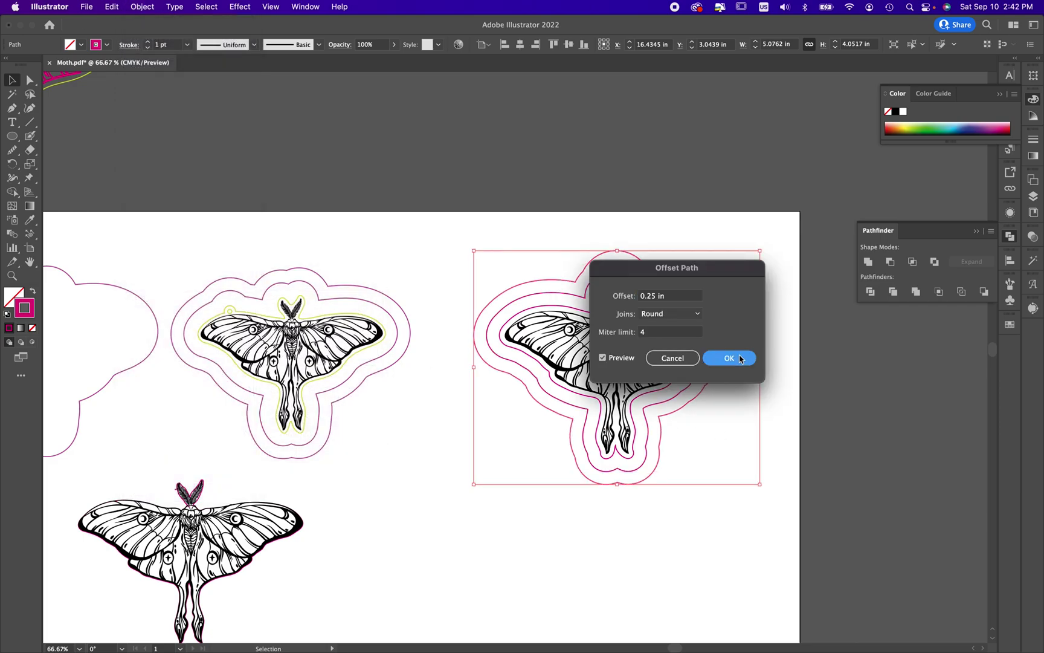
pyautogui.click(729, 358)
pyautogui.click(731, 417)
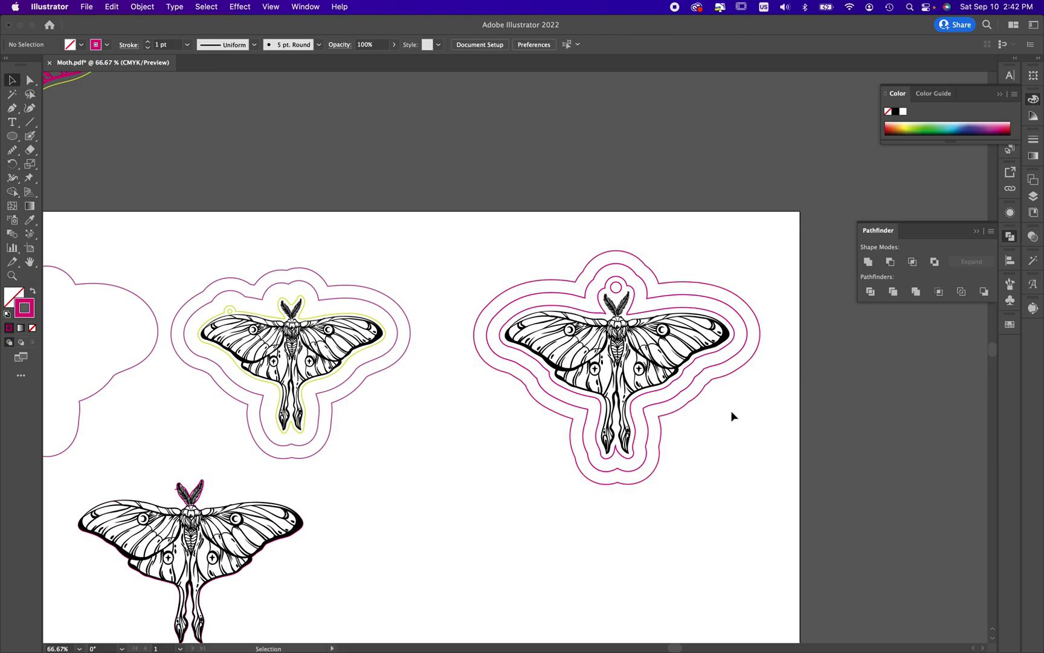
# Set the stroke of the two outer offset outlines to green.
pyautogui.click(718, 375)
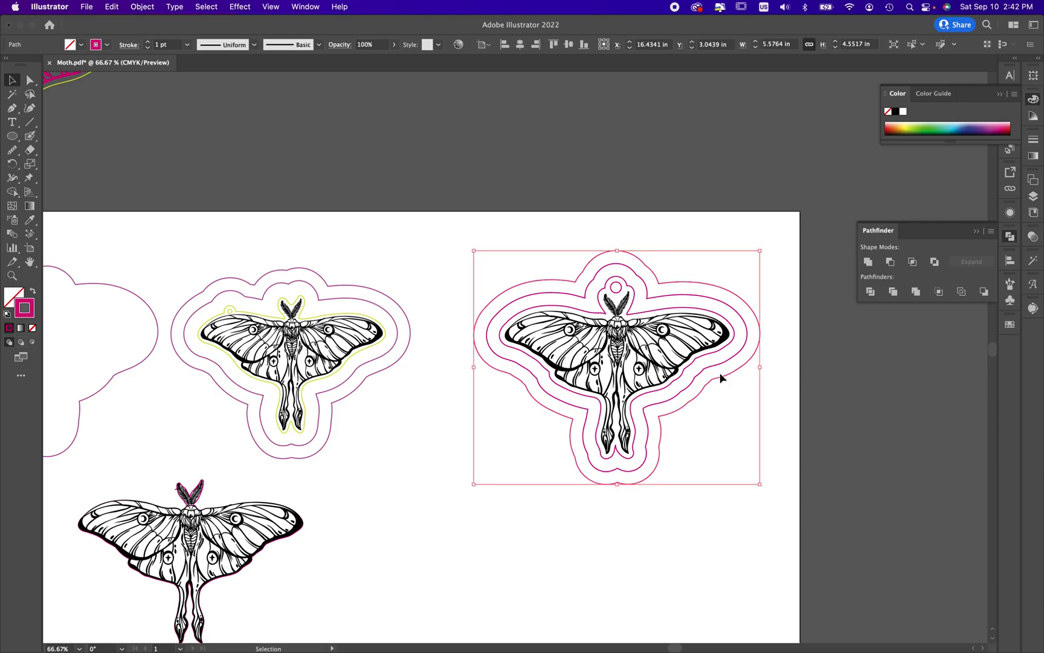
pyautogui.click(941, 121)
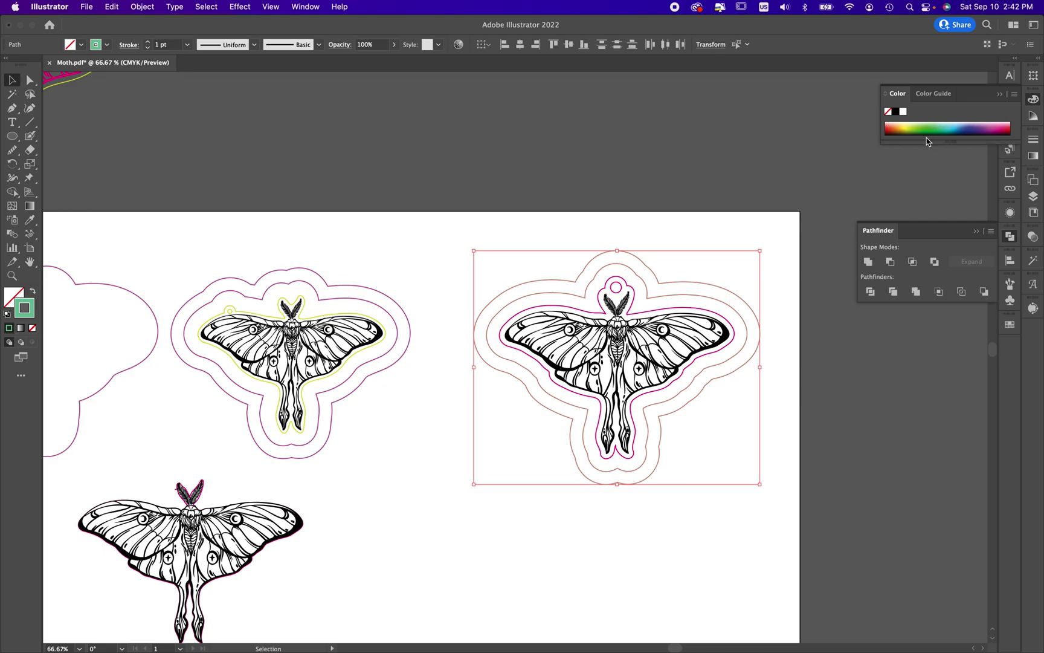
pyautogui.click(329, 141)
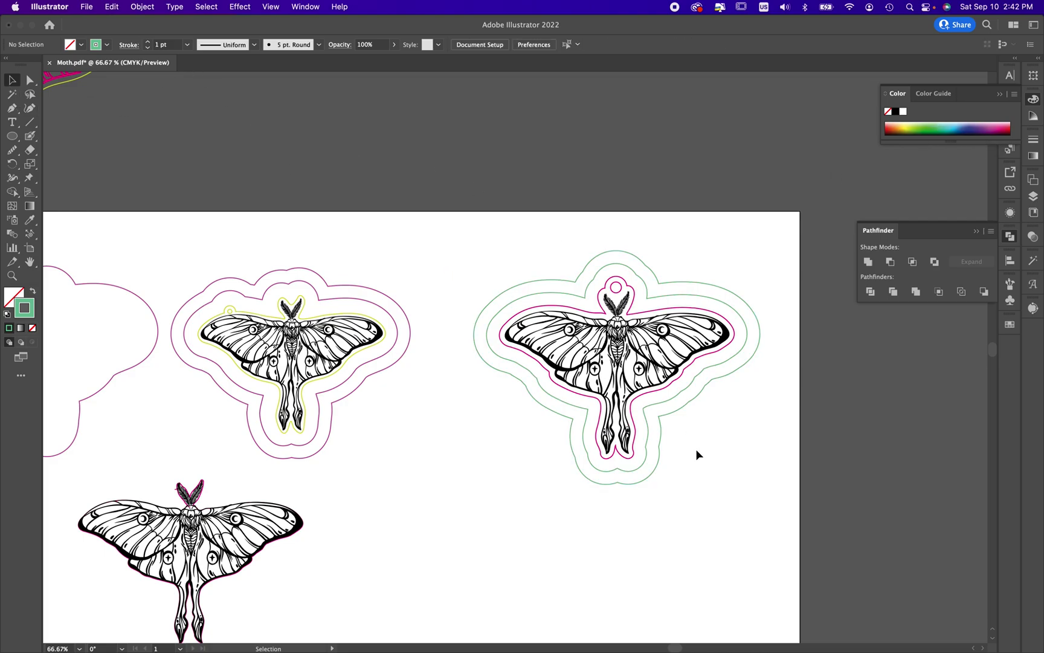
pyautogui.hscroll(3, 697, 454)
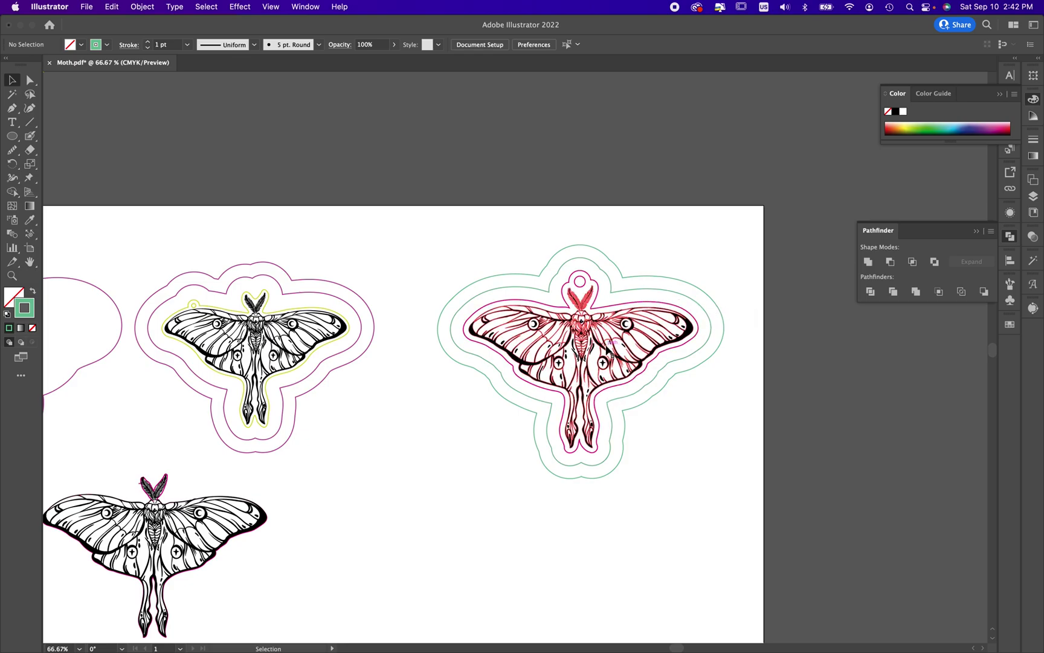
pyautogui.hscroll(1, 704, 454)
pyautogui.hscroll(4, 705, 458)
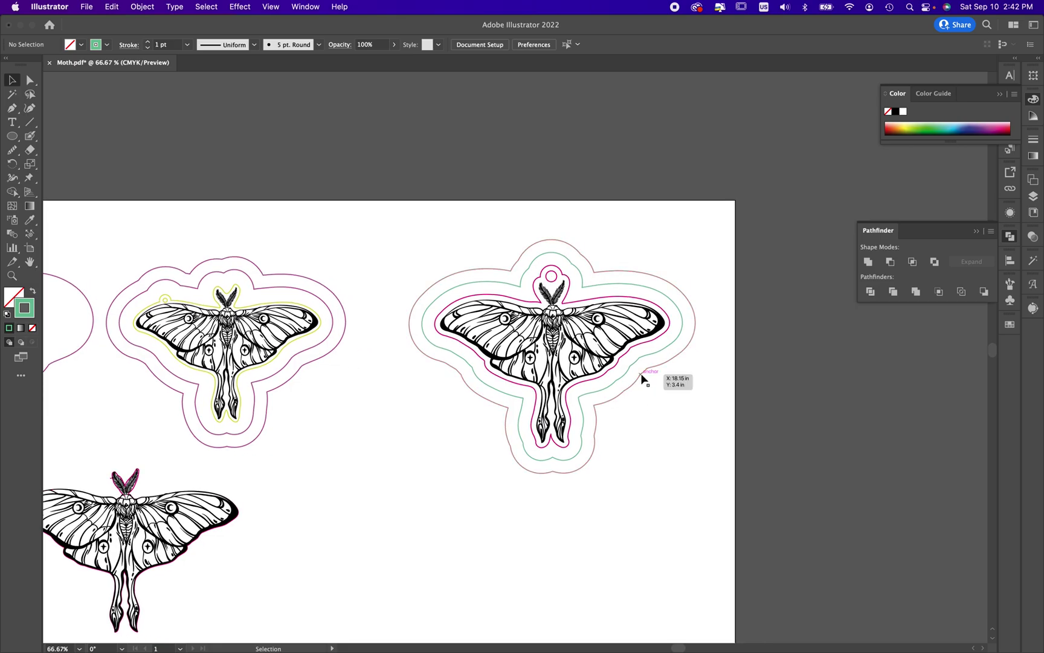
# Duplicate the right moth's outer wall outline and align the copy directly below the moth.
pyautogui.click(641, 375)
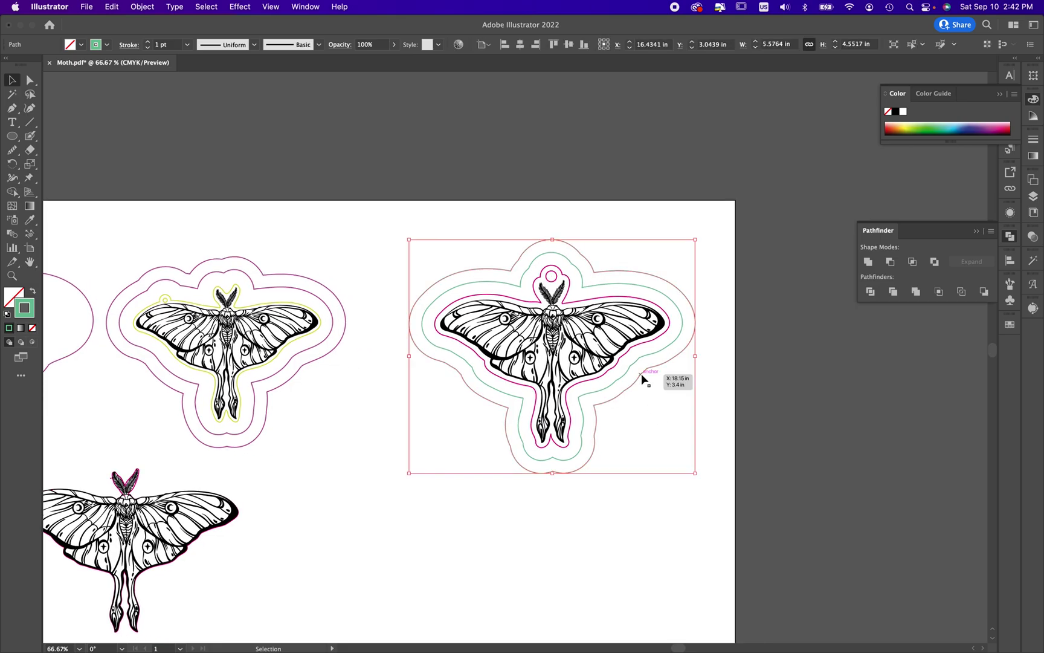
pyautogui.moveTo(641, 373); pyautogui.dragTo(604, 374)
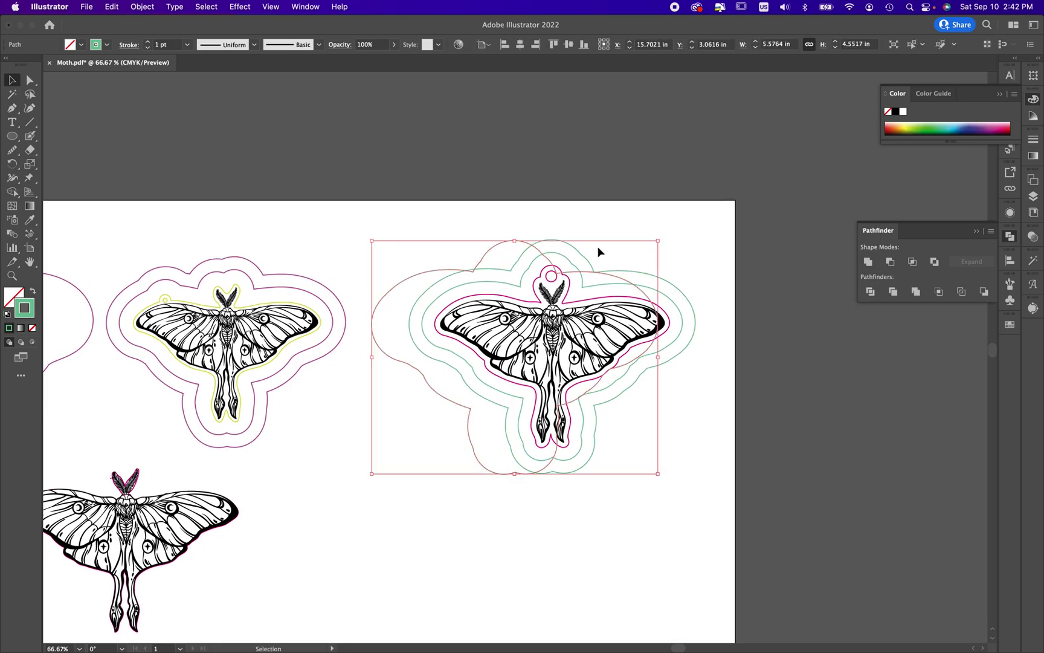
pyautogui.moveTo(494, 253); pyautogui.dragTo(519, 493)
pyautogui.scroll(-3, 672, 466)
pyautogui.hscroll(-1, 672, 466)
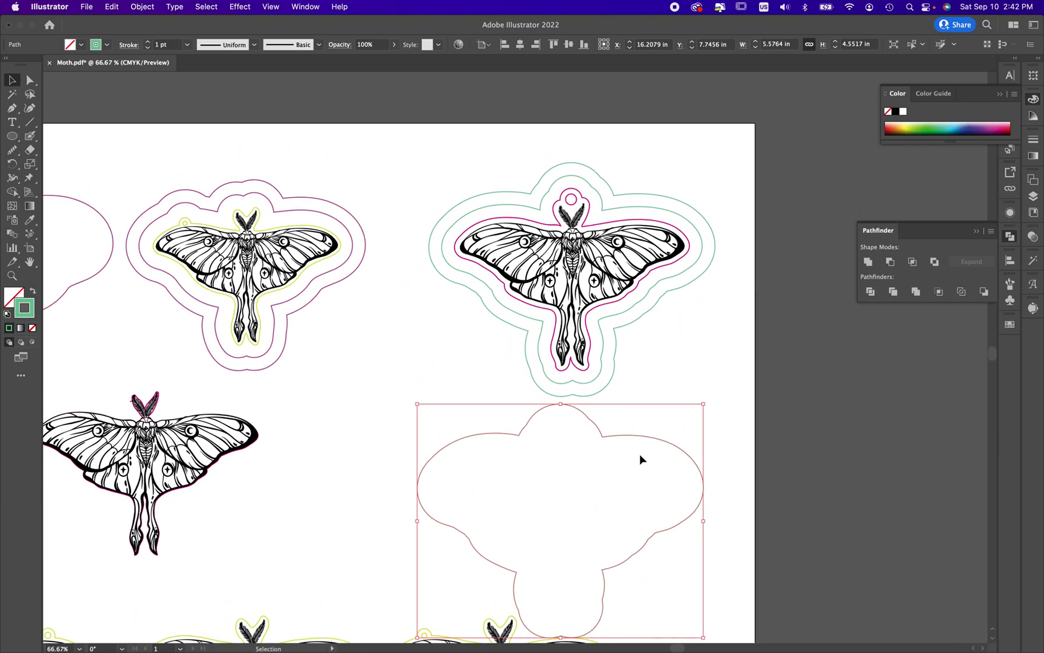
pyautogui.moveTo(639, 438); pyautogui.dragTo(650, 435)
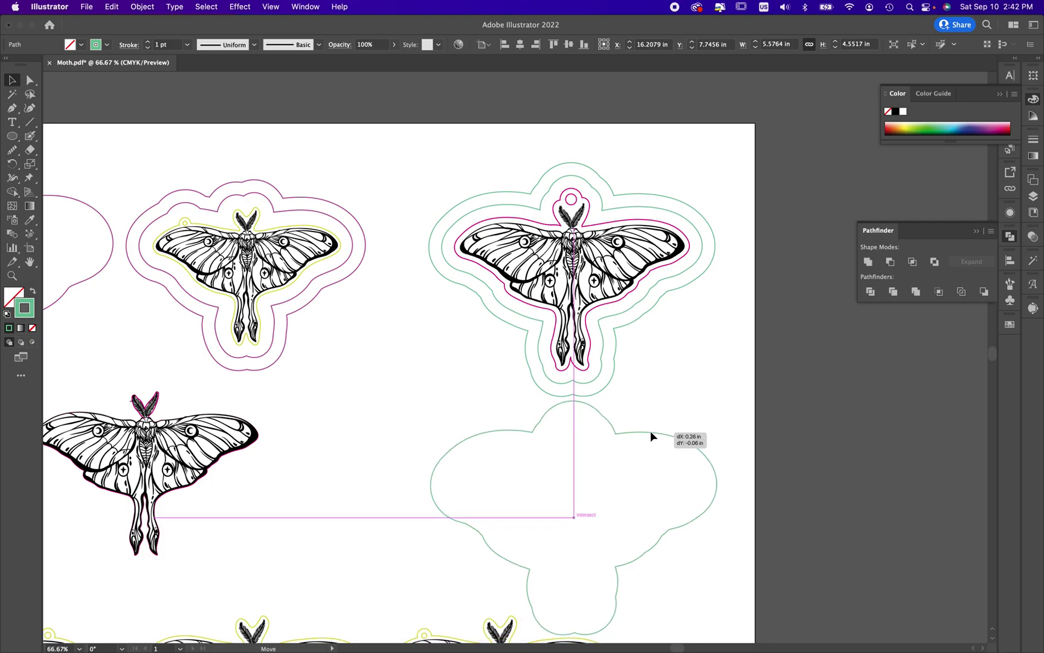
pyautogui.click(747, 441)
pyautogui.moveTo(746, 440); pyautogui.dragTo(659, 484)
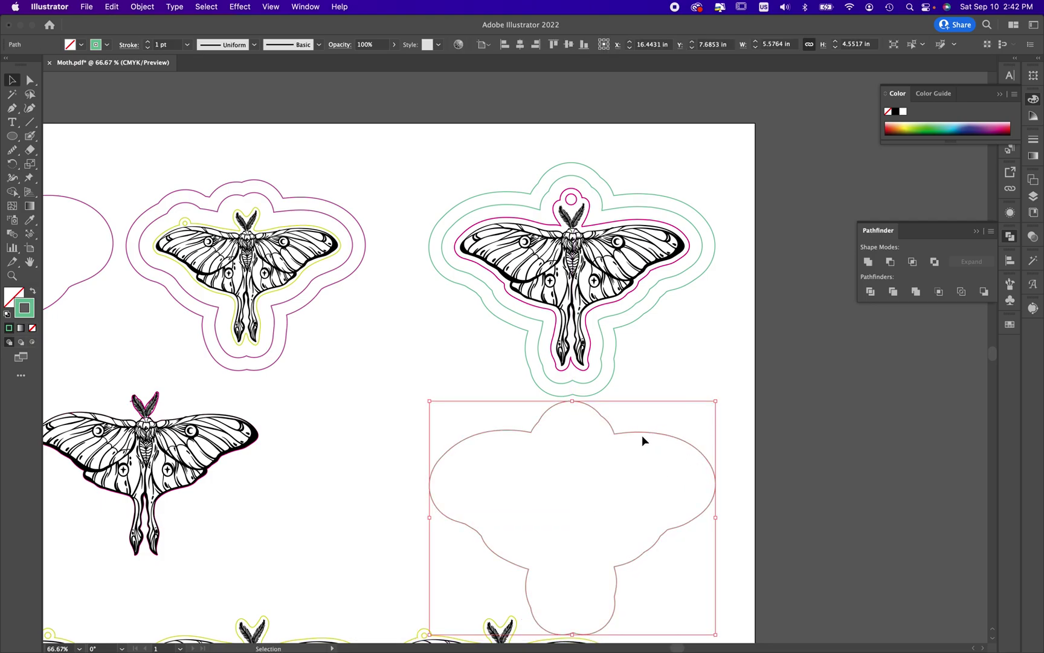
# Copy both green wall outlines of the upper moth and place the pasted pair to the right.
pyautogui.click(622, 331)
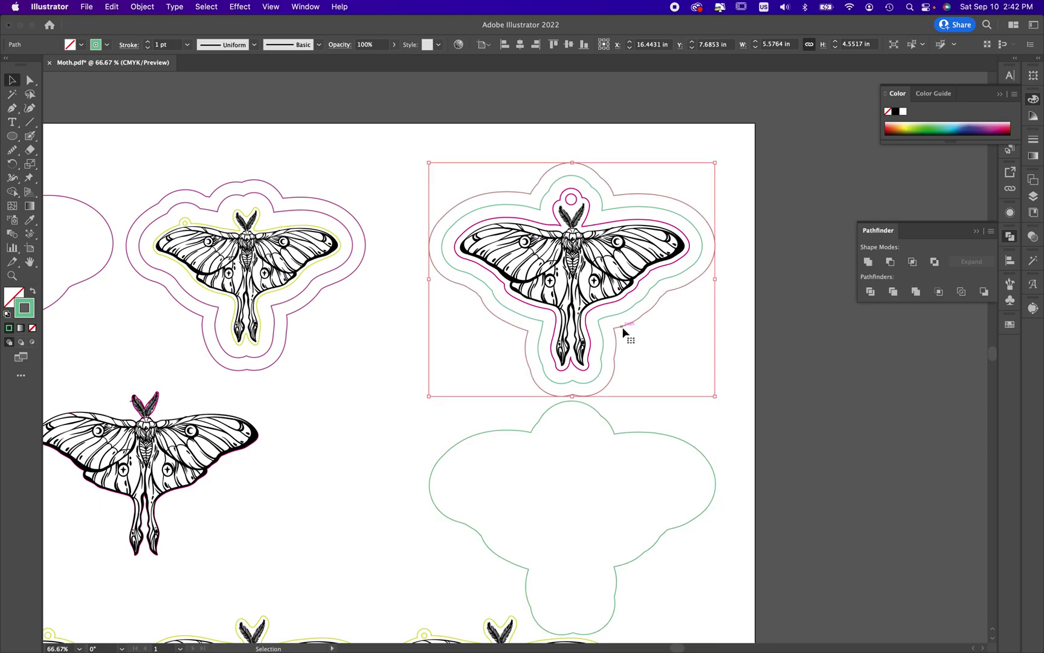
pyautogui.keyDown('shift'); pyautogui.click(621, 316); pyautogui.keyUp('shift')
pyautogui.press('super+c')
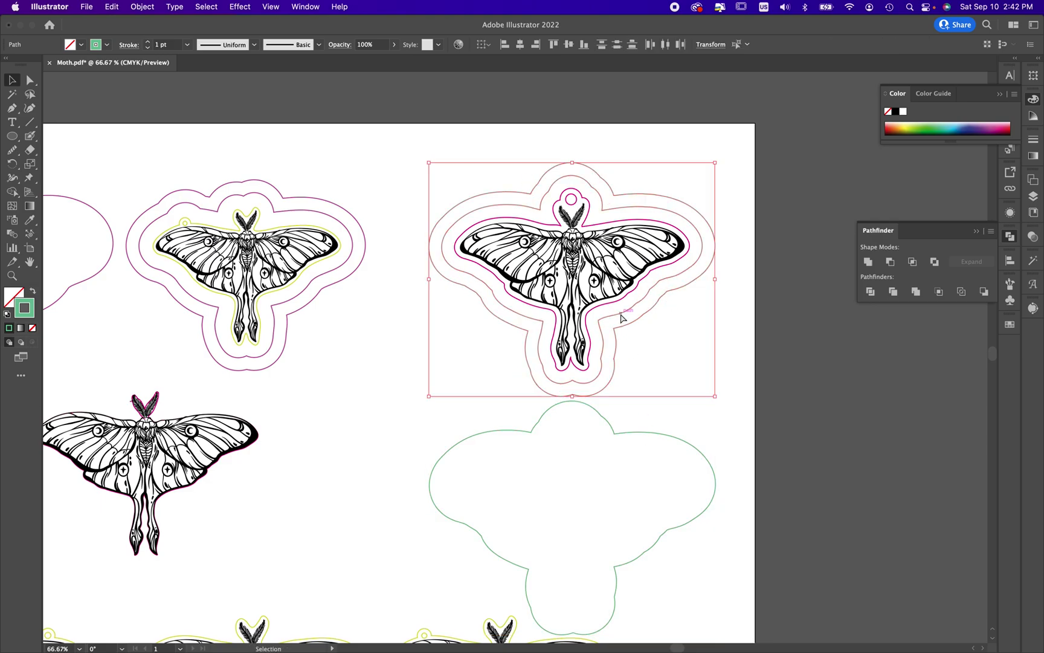
pyautogui.press('super+v')
pyautogui.moveTo(413, 281); pyautogui.dragTo(688, 328)
# Drag the moth and its magenta hanging-hole outline out of the green walls, then select the empty walls.
pyautogui.click(916, 558)
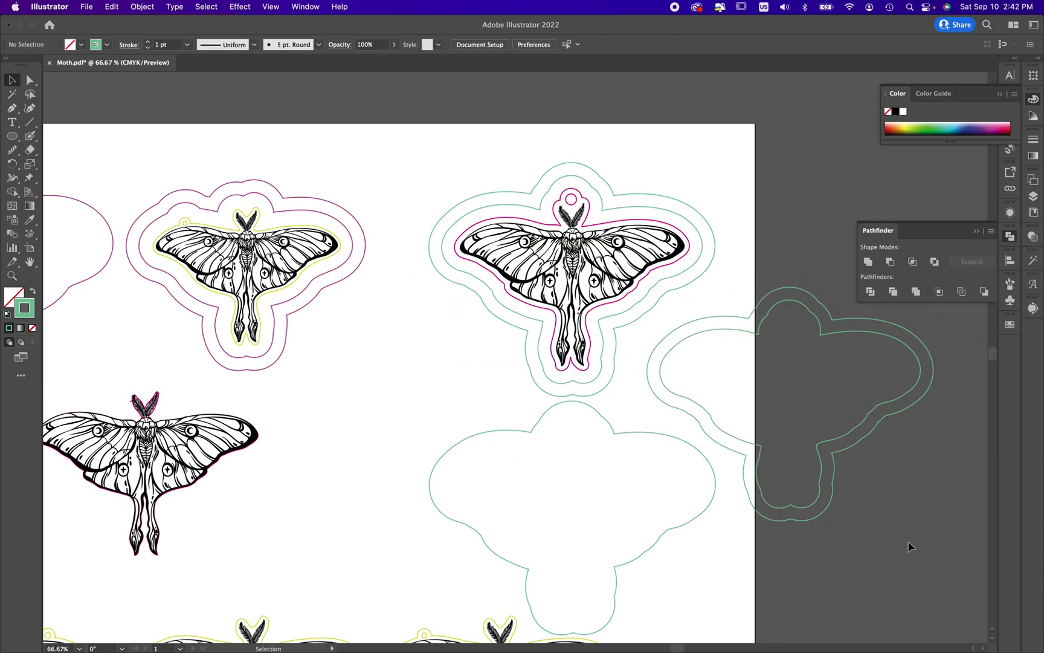
pyautogui.moveTo(824, 427); pyautogui.dragTo(828, 428)
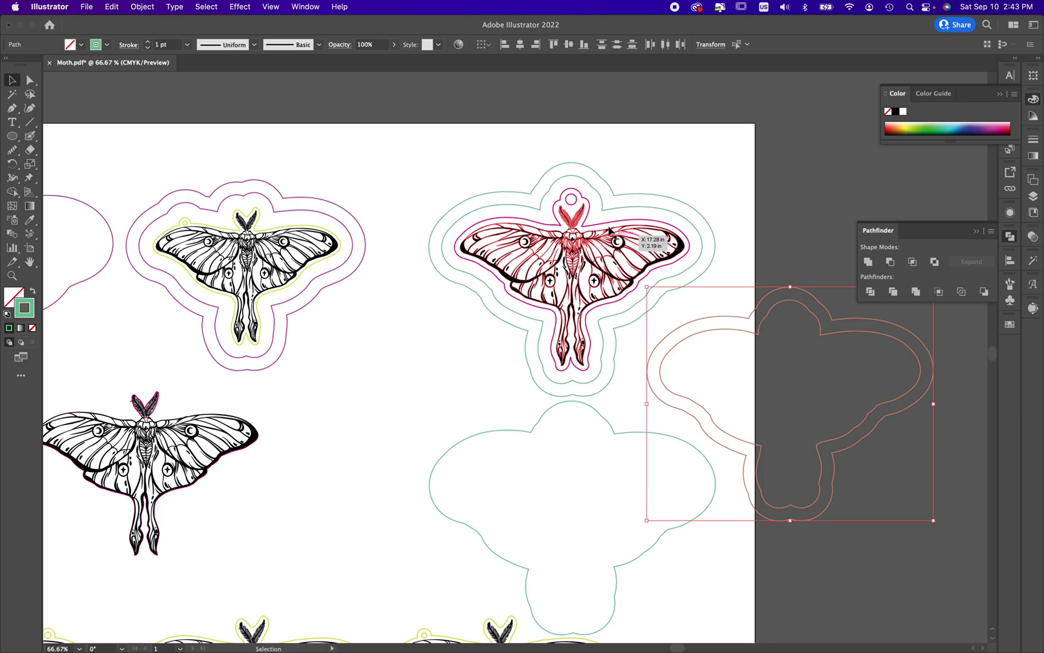
pyautogui.click(719, 206)
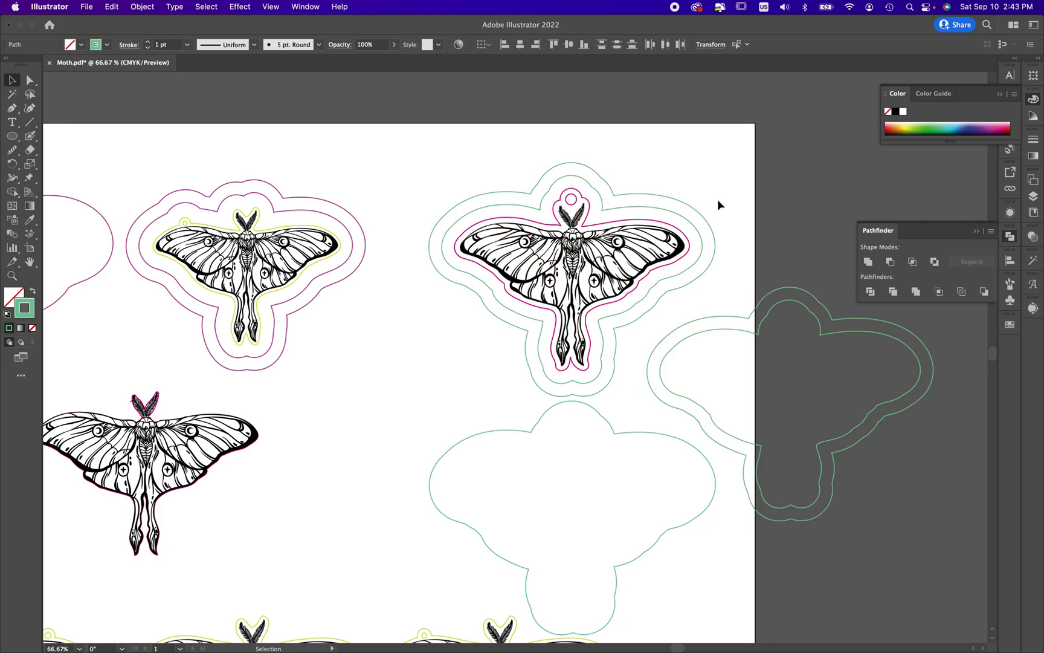
pyautogui.click(622, 242)
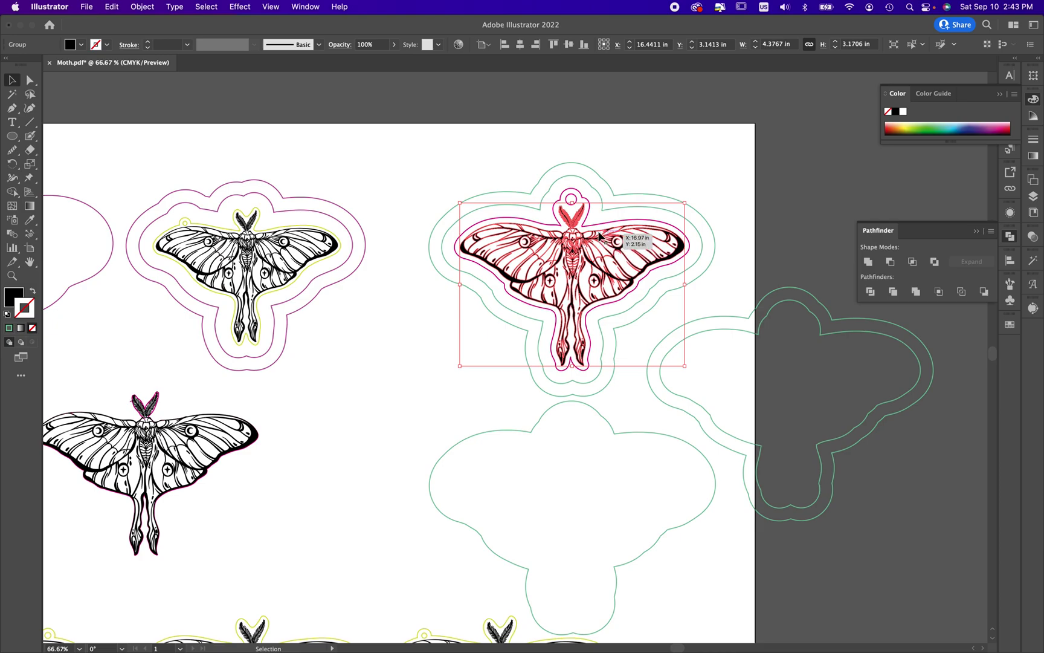
pyautogui.keyDown('shift'); pyautogui.click(589, 212); pyautogui.keyUp('shift')
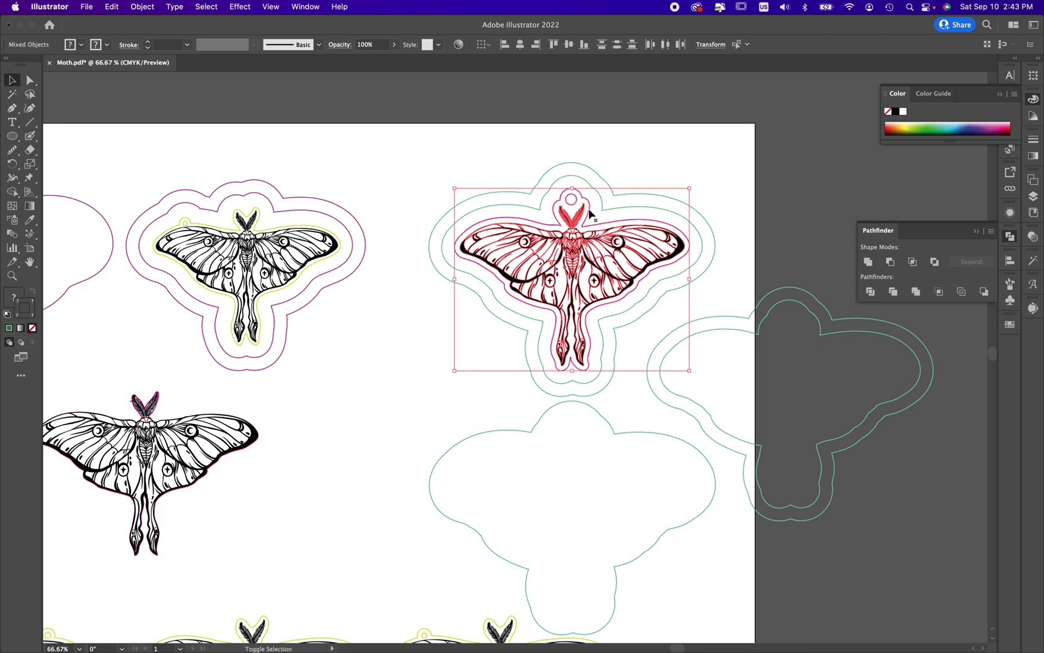
pyautogui.moveTo(589, 213); pyautogui.dragTo(409, 331)
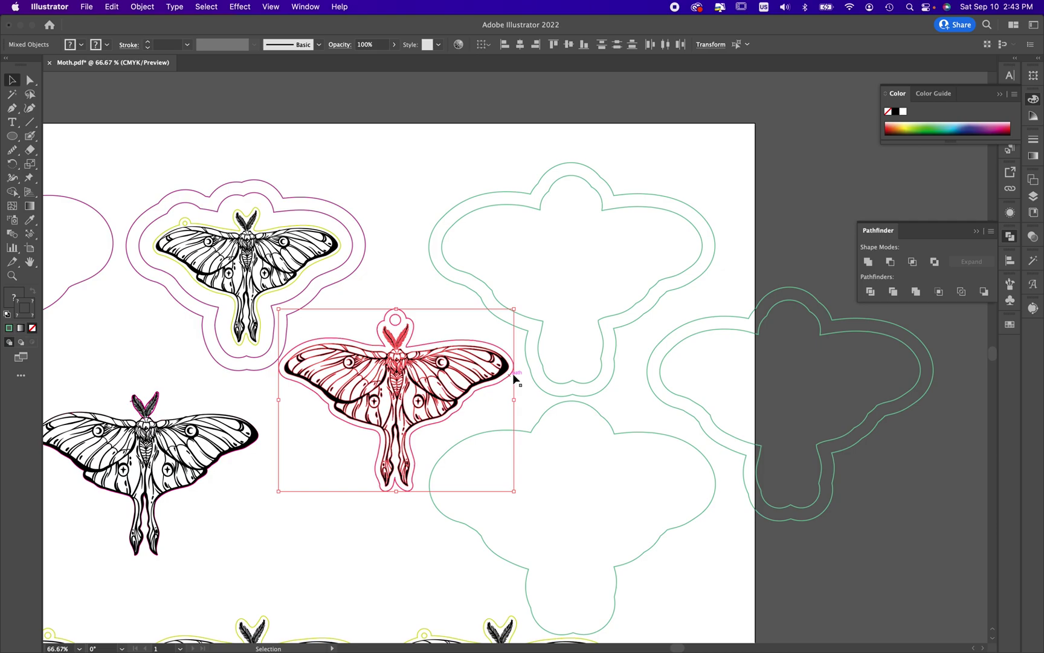
pyautogui.moveTo(741, 234); pyautogui.dragTo(666, 352)
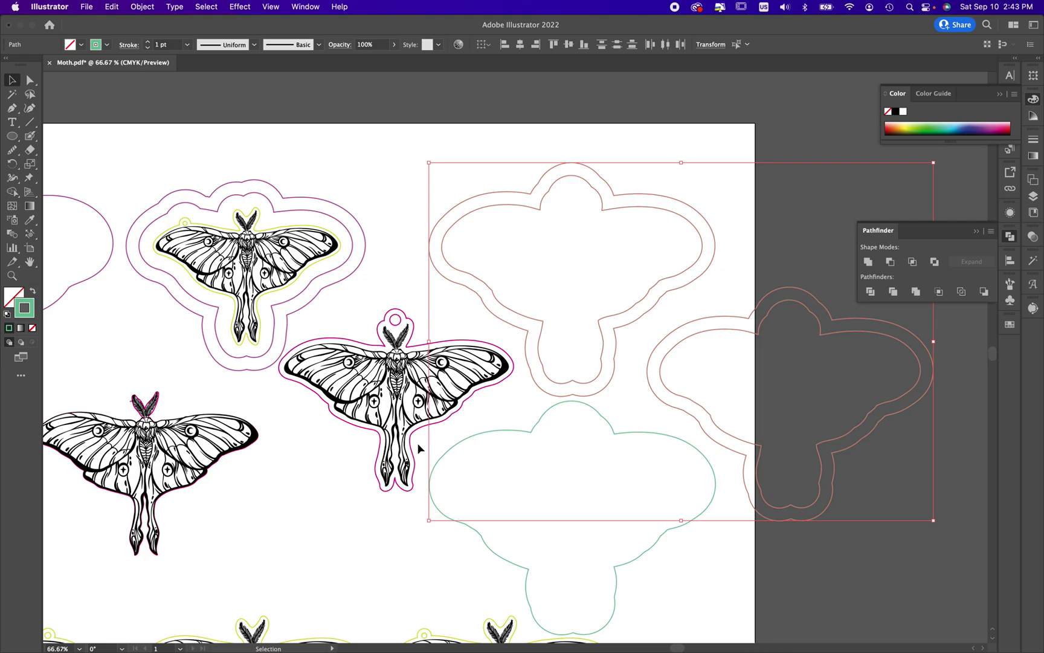
# Reposition the magenta-looped moth up and right, beside the two empty green wall-outline pairs.
pyautogui.click(769, 585)
pyautogui.scroll(-2, 769, 585)
pyautogui.hscroll(-2, 769, 584)
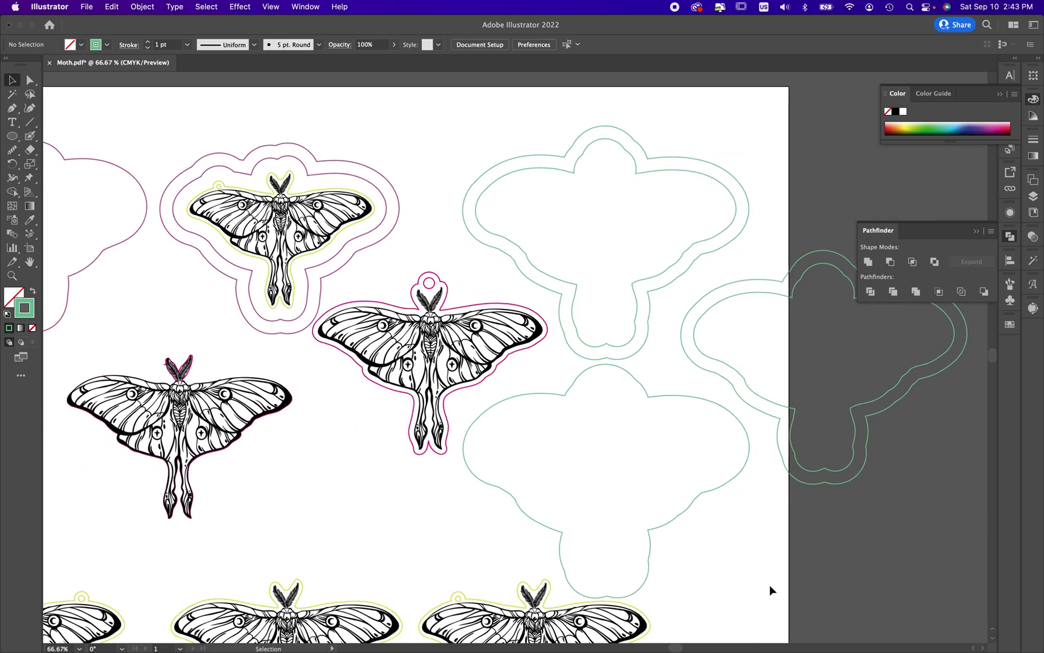
pyautogui.click(505, 308)
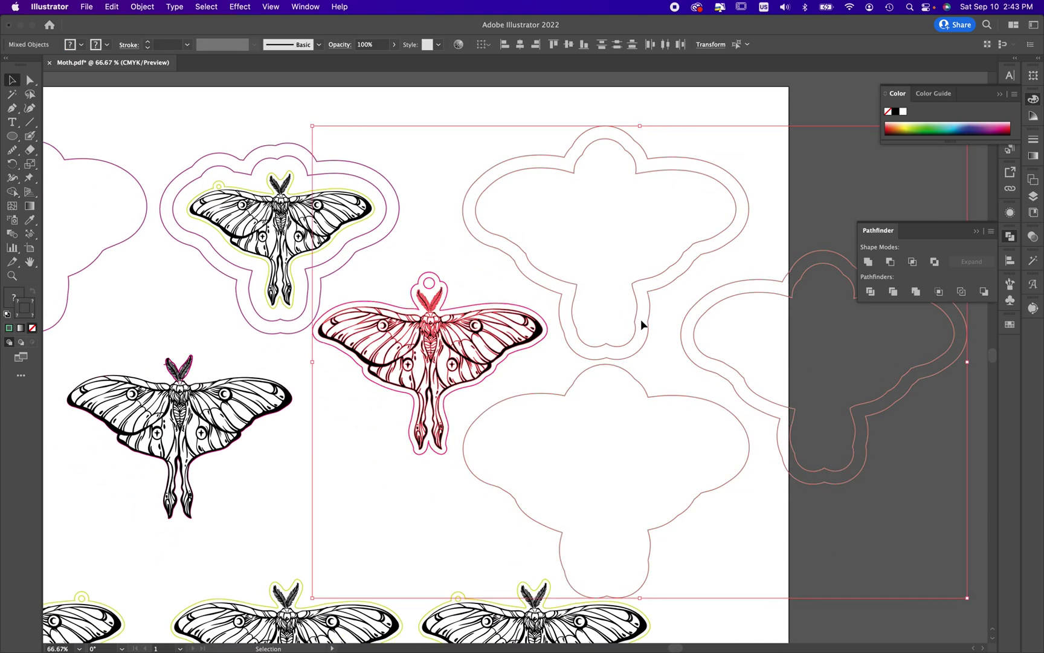
pyautogui.click(389, 552)
pyautogui.scroll(-5, 389, 552)
pyautogui.hscroll(-5, 389, 552)
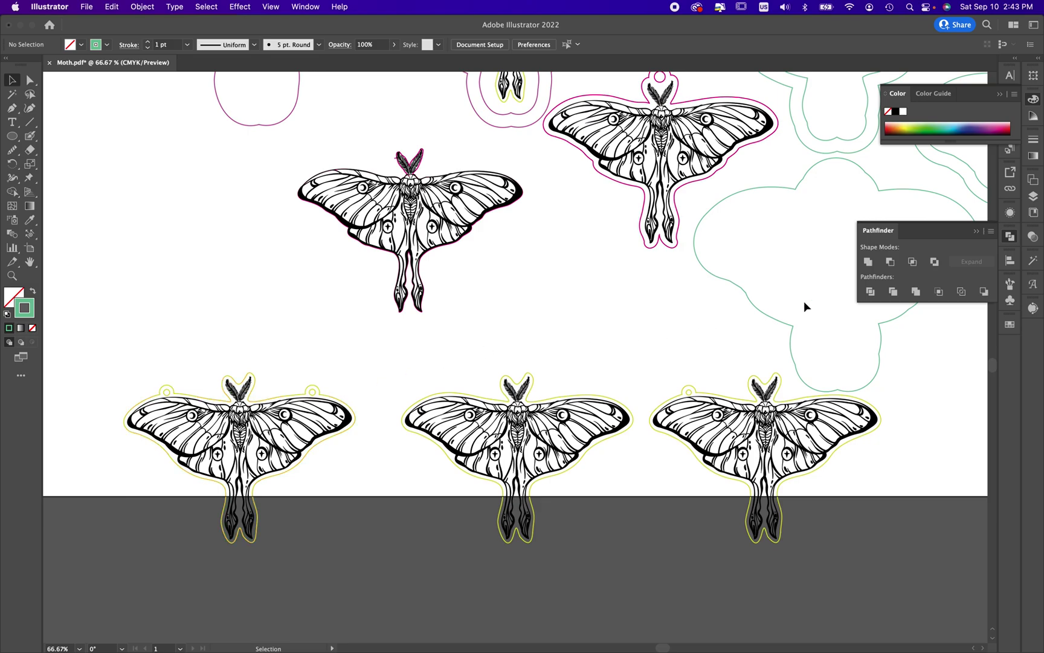
pyautogui.scroll(6, 647, 386)
pyautogui.hscroll(3, 648, 387)
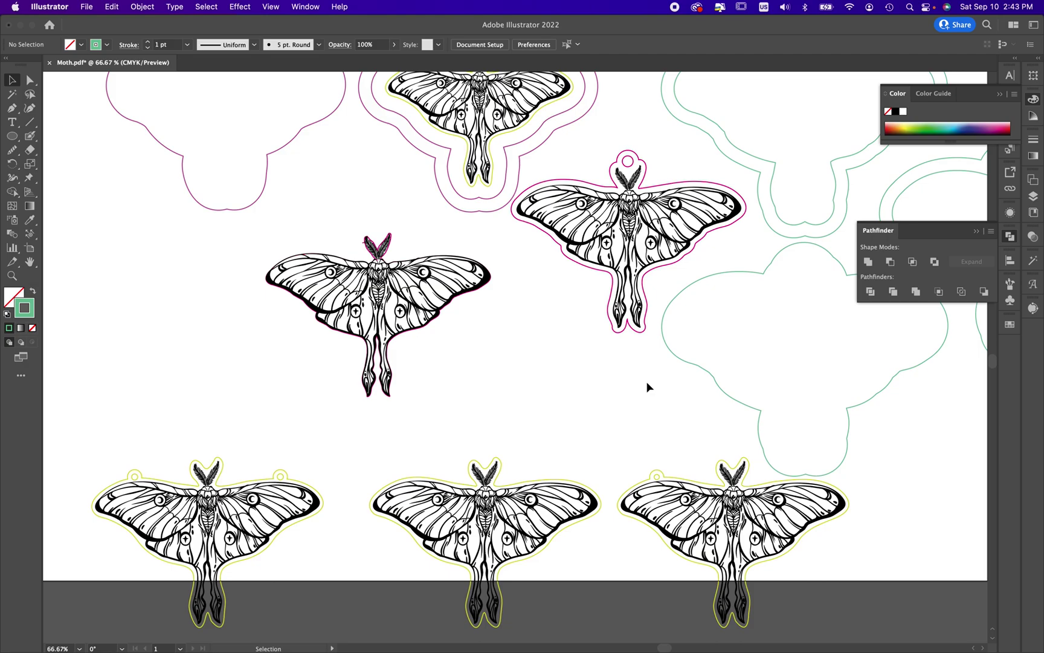
pyautogui.hscroll(5, 562, 266)
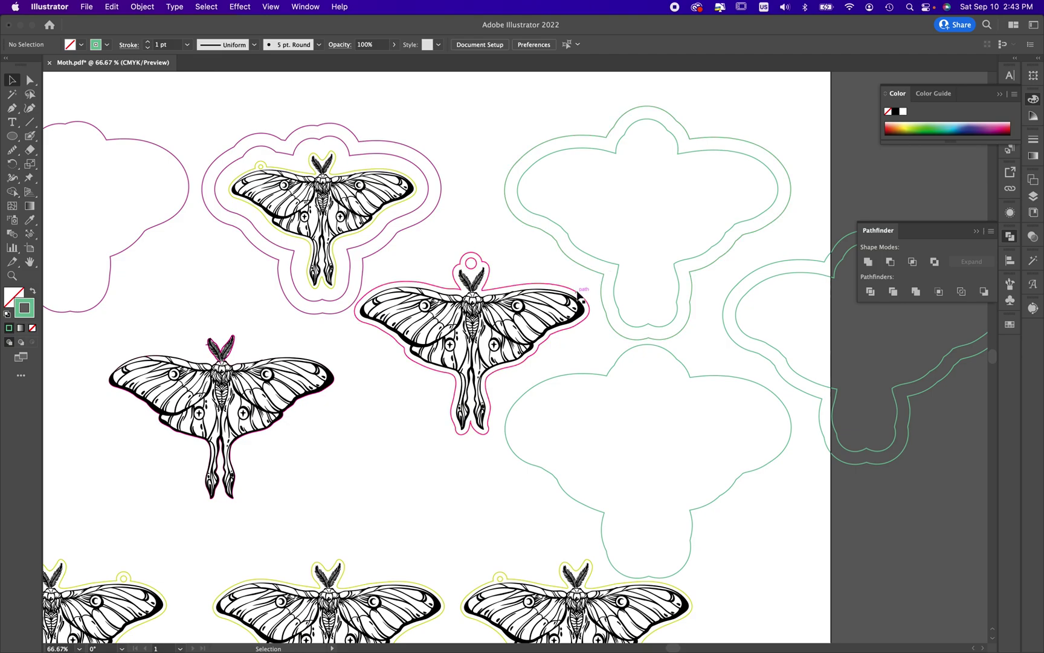
pyautogui.click(539, 282)
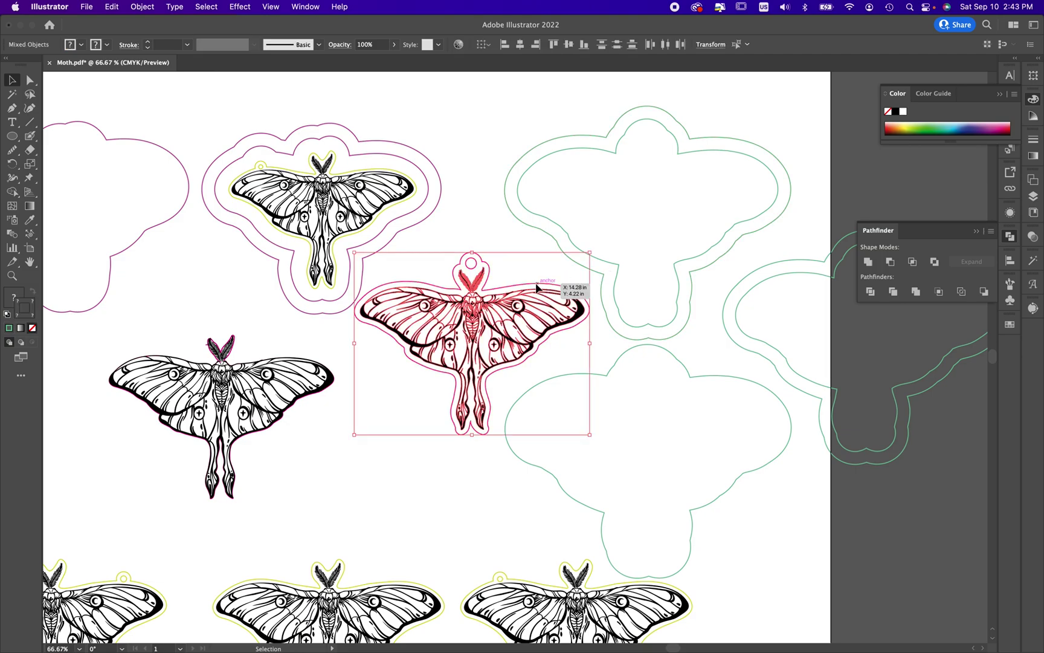